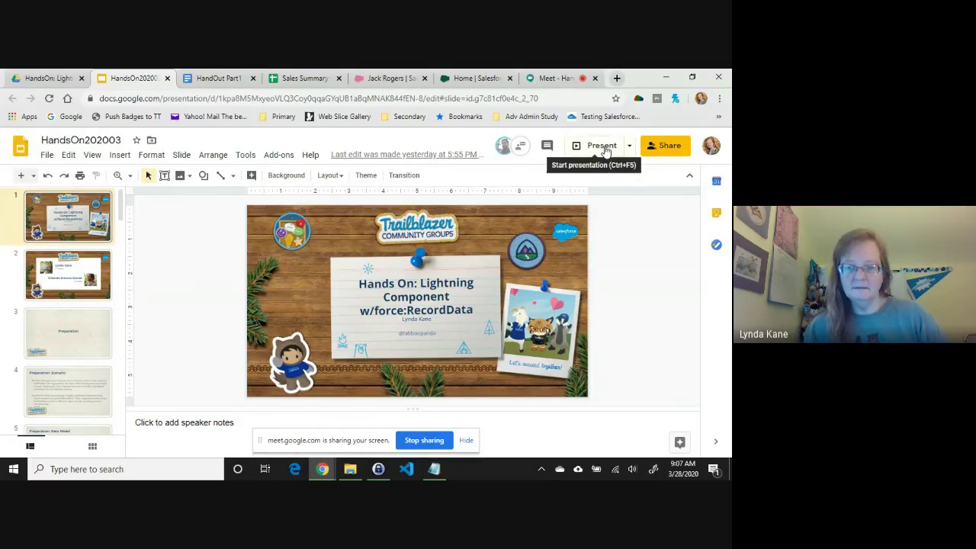
Present the slides from the title through Preparation: Scenario, Data Model and Tasks, and end the slideshow on the Tasks slide
click(605, 150)
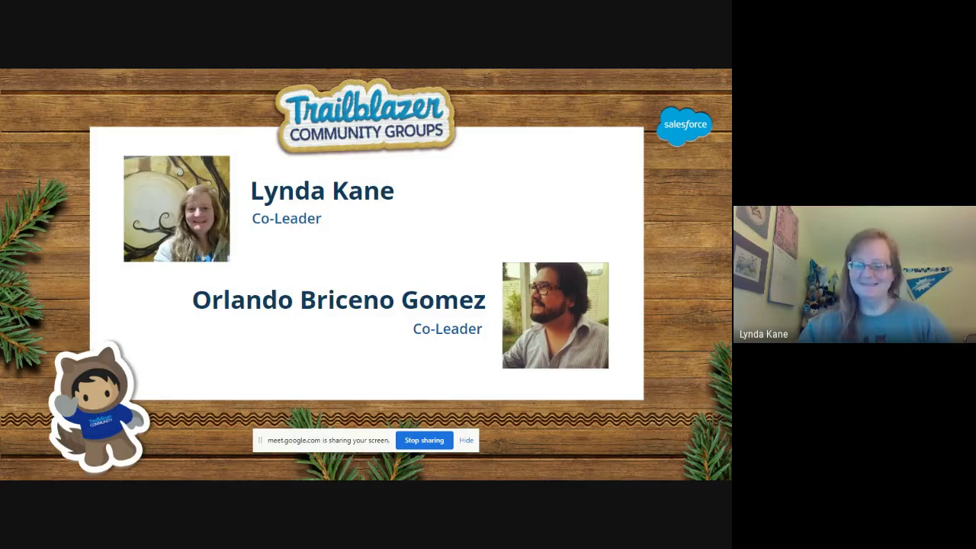
key(Right)
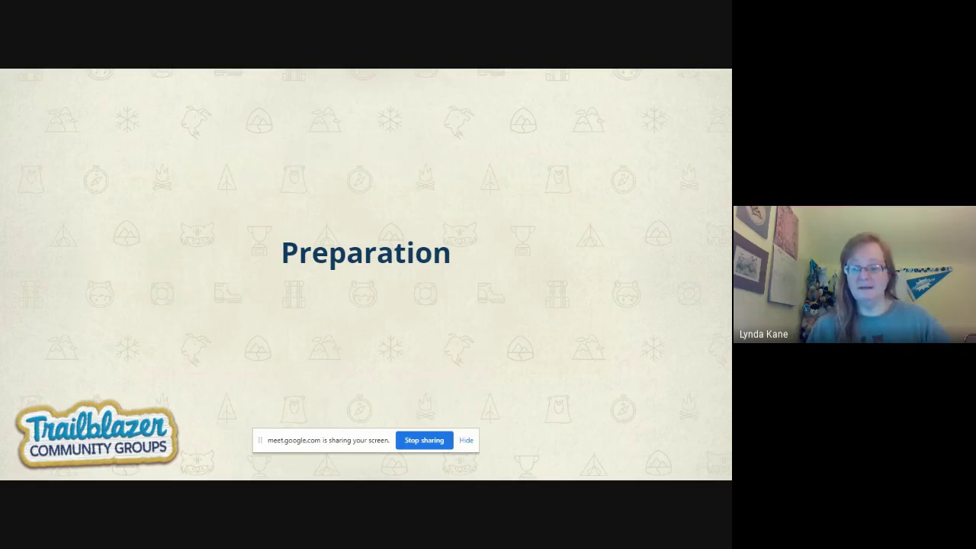
key(Right)
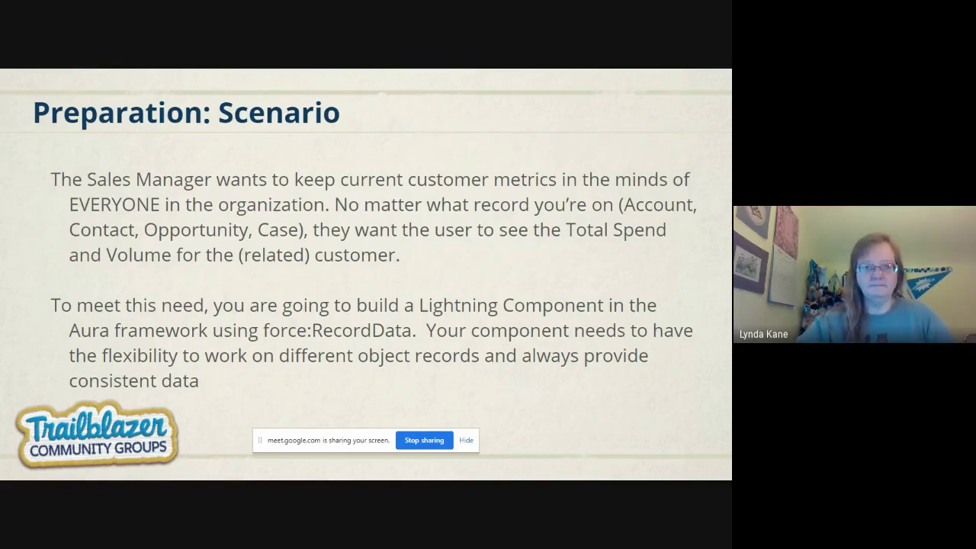
key(Right)
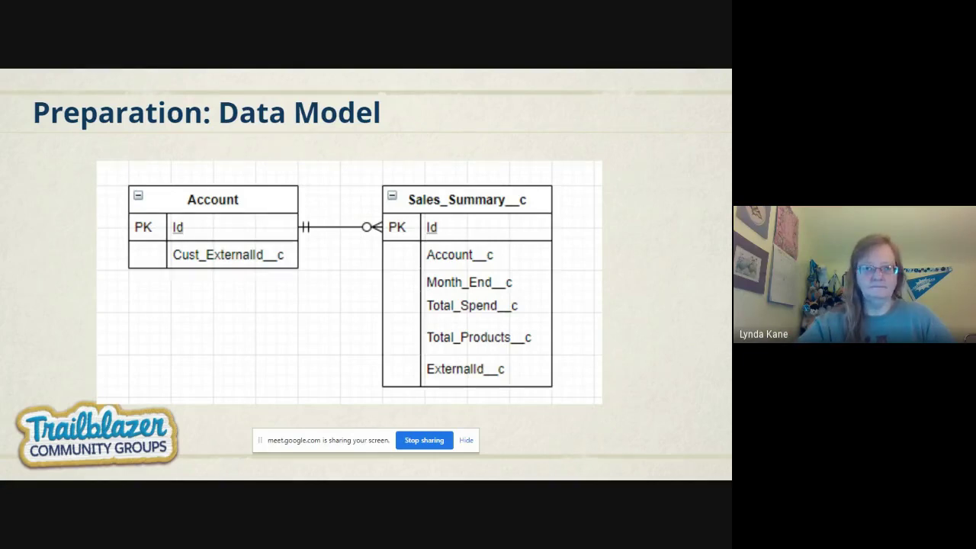
key(Right)
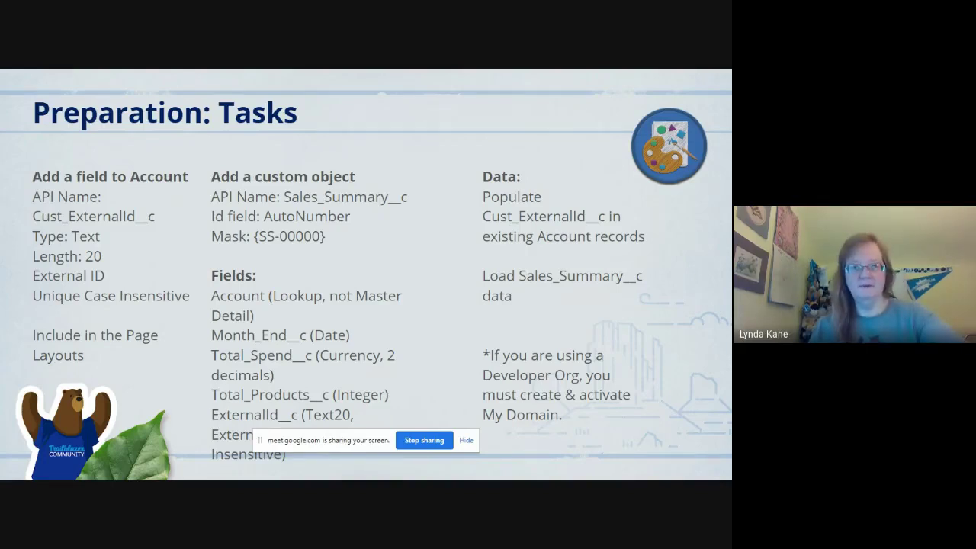
key(Escape)
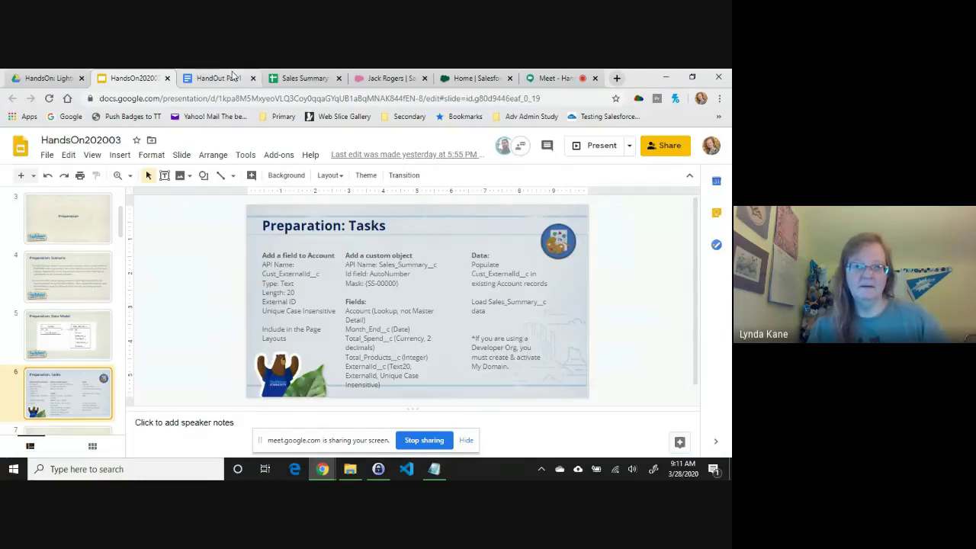
Review the Org Setup: Account instructions in the handout and the finished sales summary component on the sample contact, closing that contact record
click(221, 78)
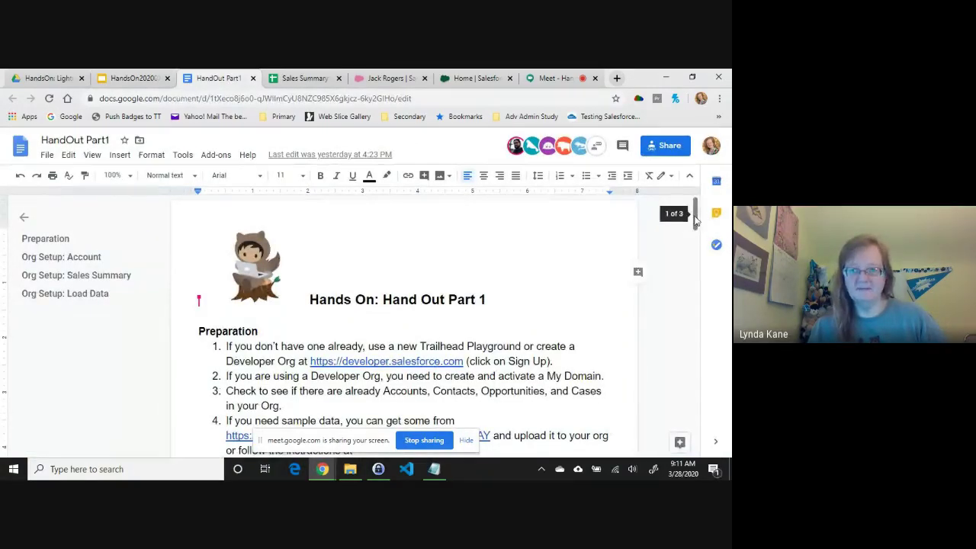
drag(695, 220, 697, 267)
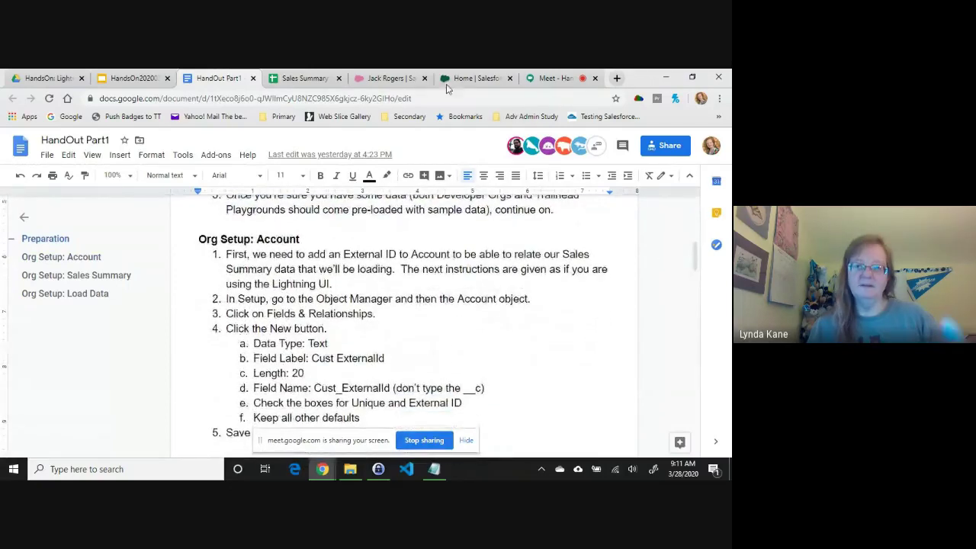
click(393, 79)
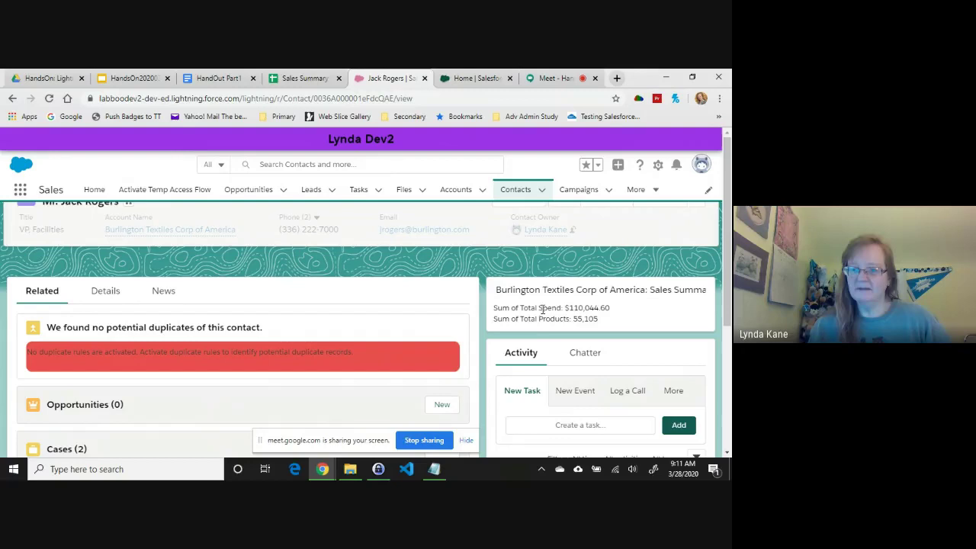
click(425, 78)
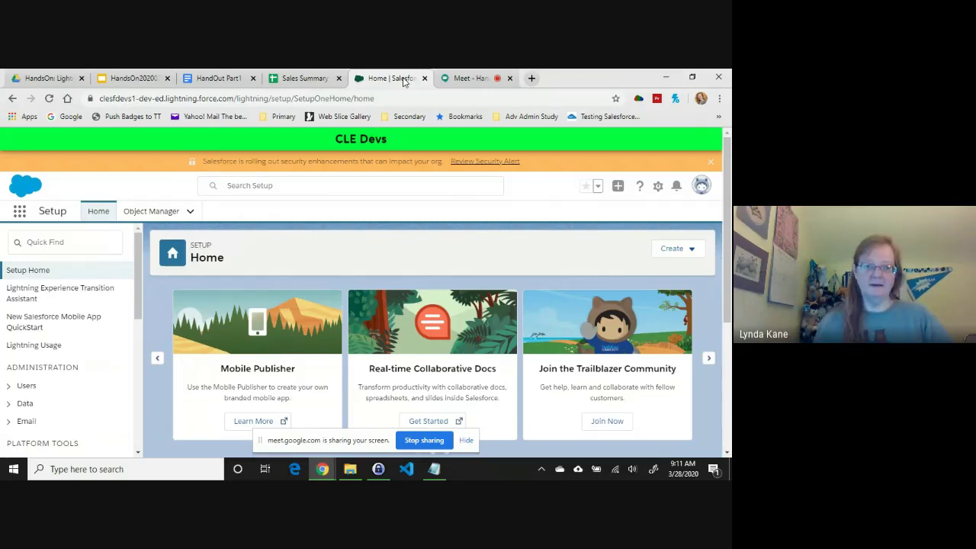
Copy the field label Cust ExternalId from the Org Setup: Account section of the HandOut Part1 document
click(202, 80)
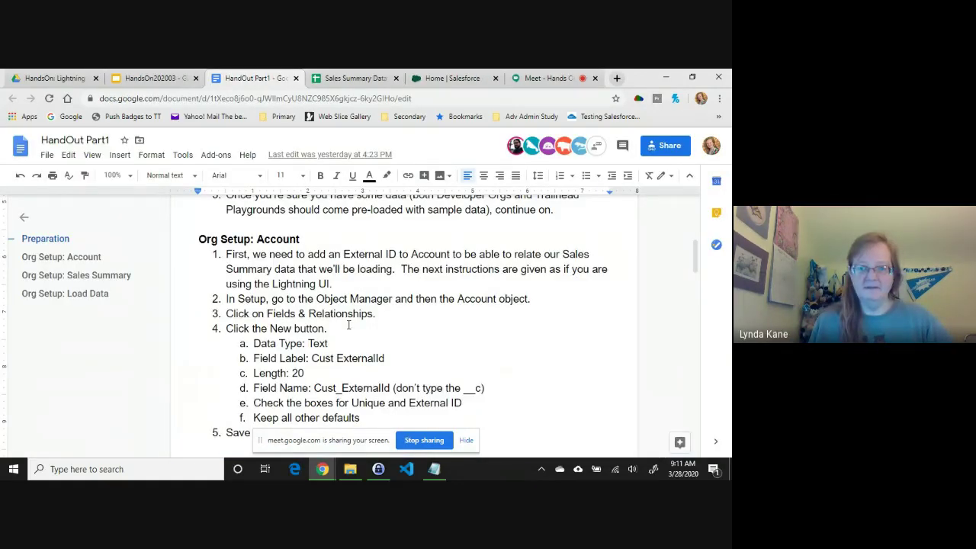
drag(312, 359, 387, 363)
key(ctrl+c)
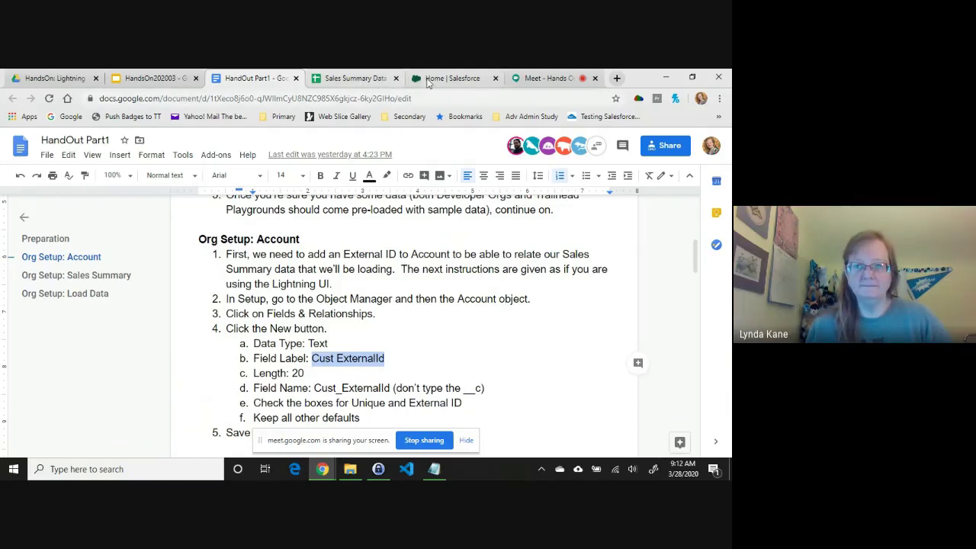
In Salesforce Setup, start a new custom field on the Account object with the Text data type and continue to its details
click(452, 78)
click(140, 220)
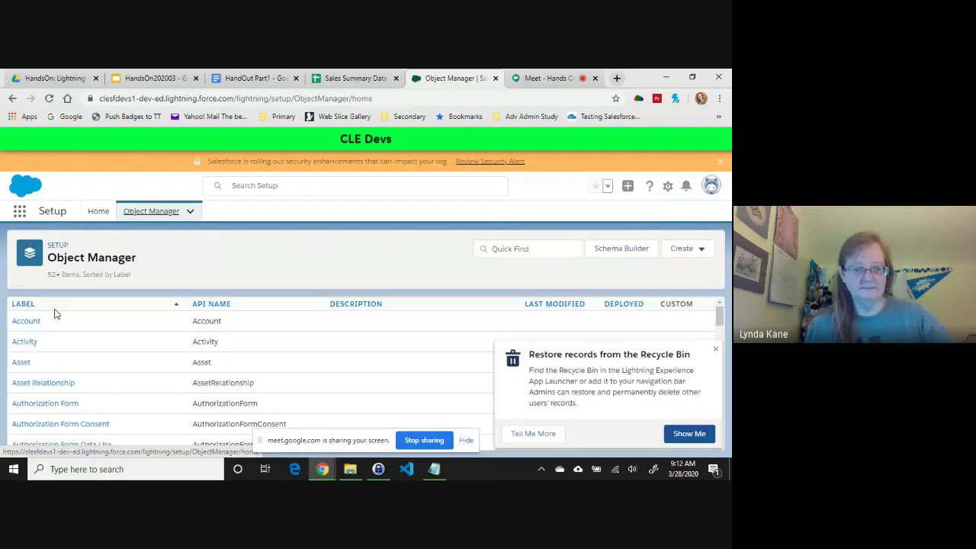
click(32, 322)
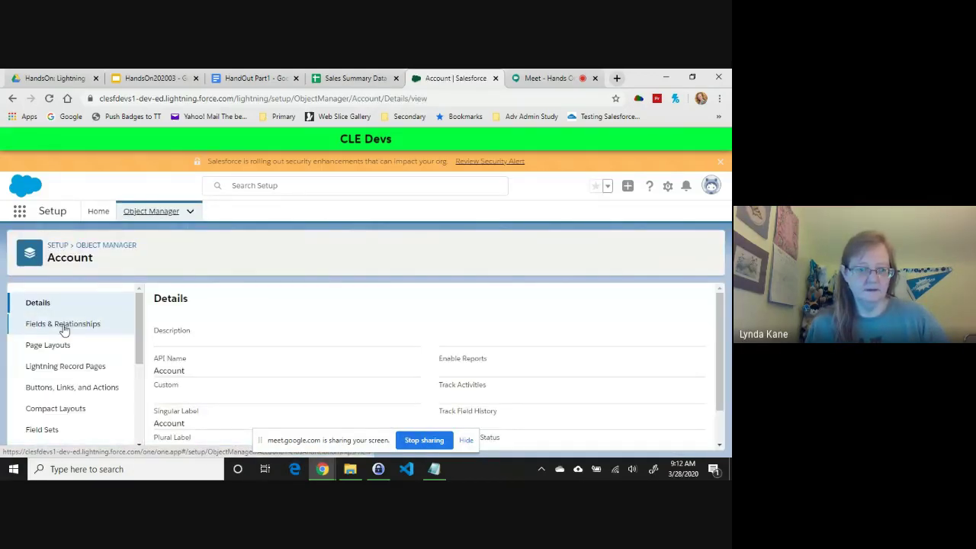
click(64, 328)
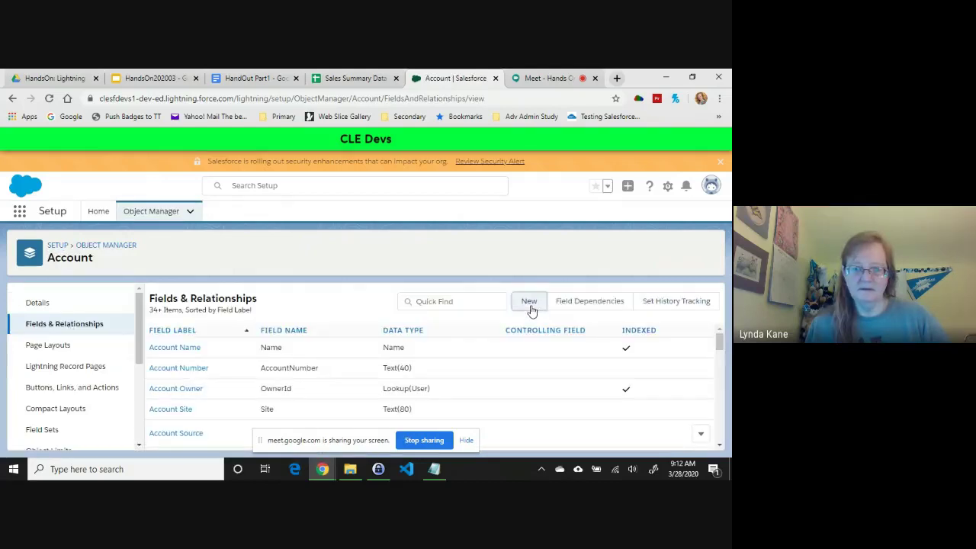
click(529, 303)
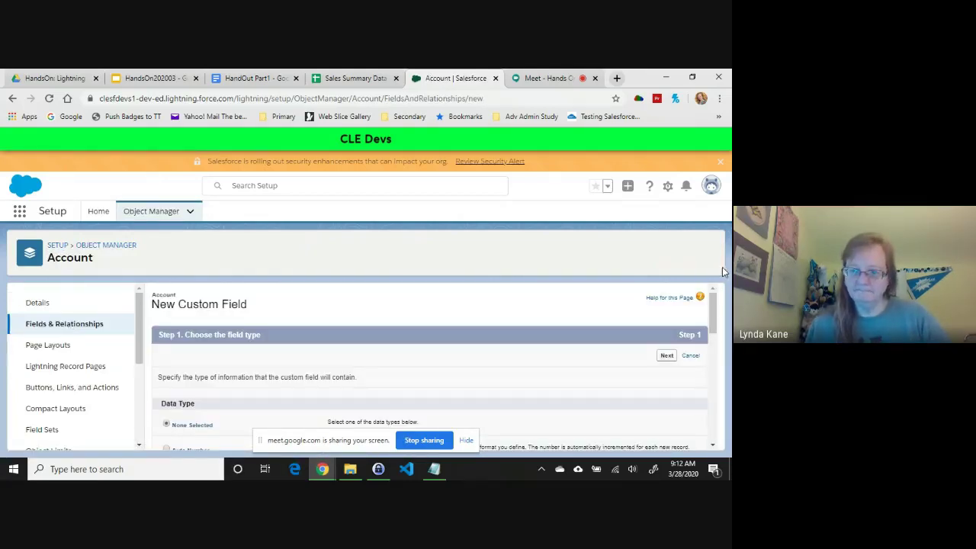
drag(714, 308, 712, 386)
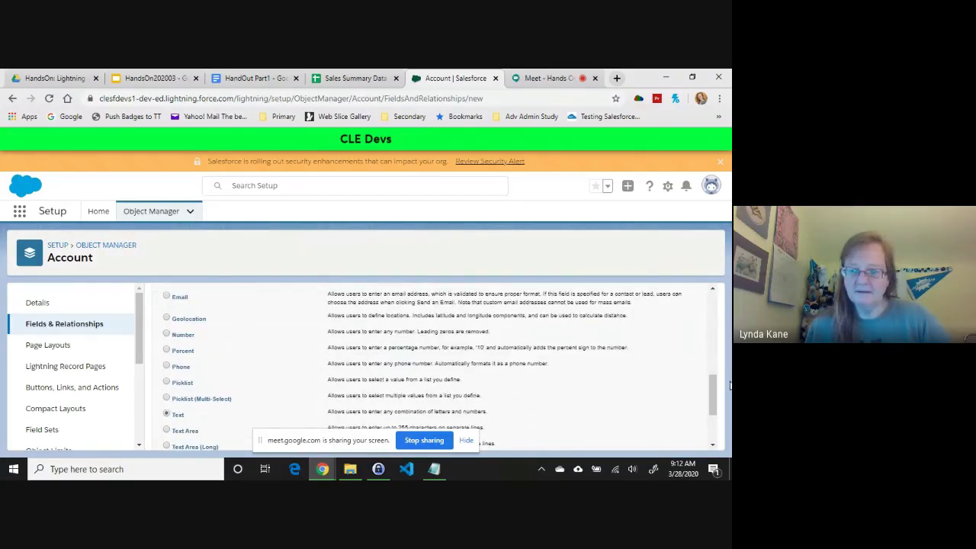
drag(710, 381, 682, 312)
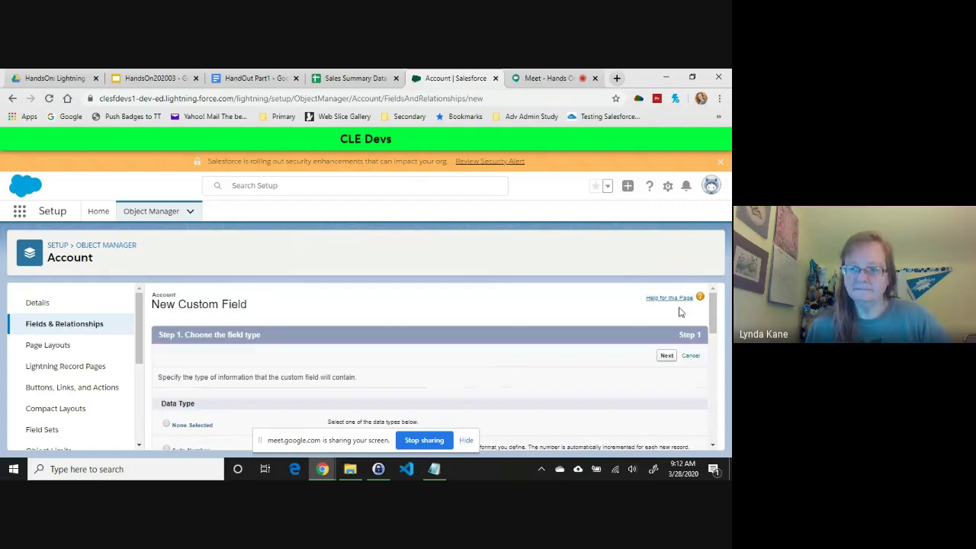
click(668, 356)
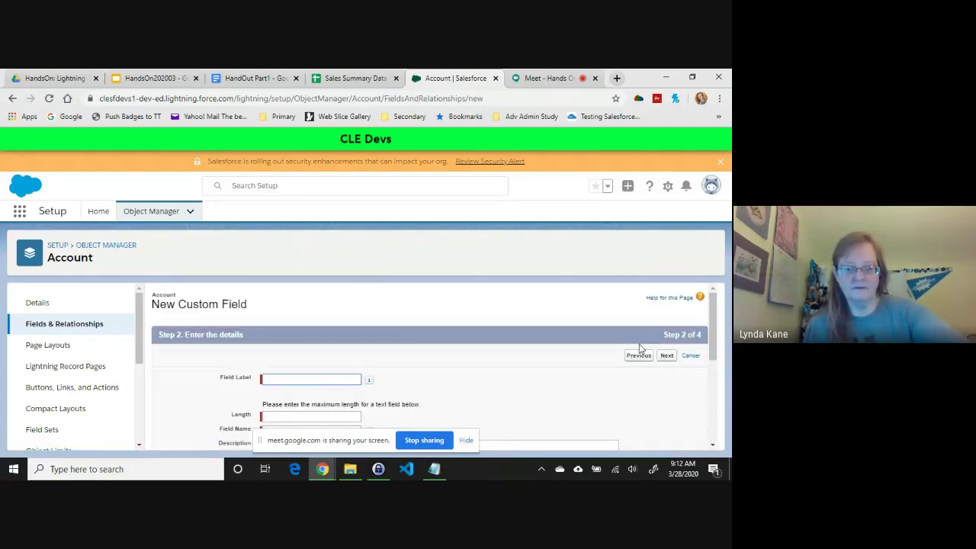
Label the new Account field Cust ExternalId, set its length to 20 and continue to field-level security
key(ctrl+v)
drag(721, 323, 719, 358)
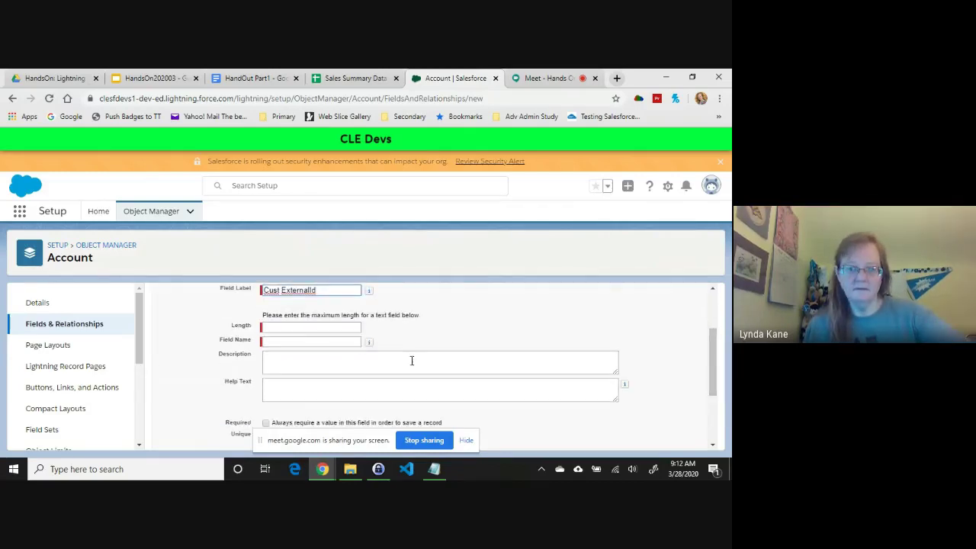
click(330, 329)
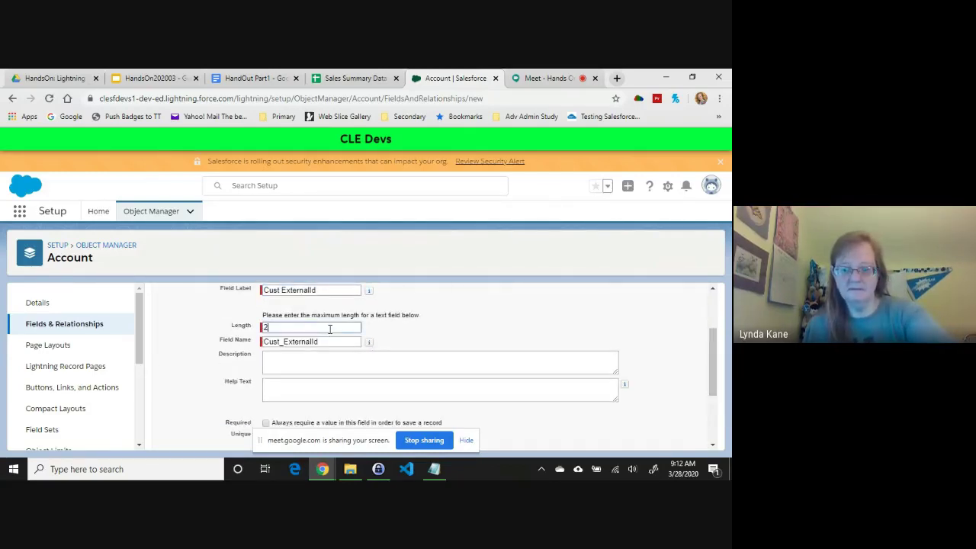
click(340, 360)
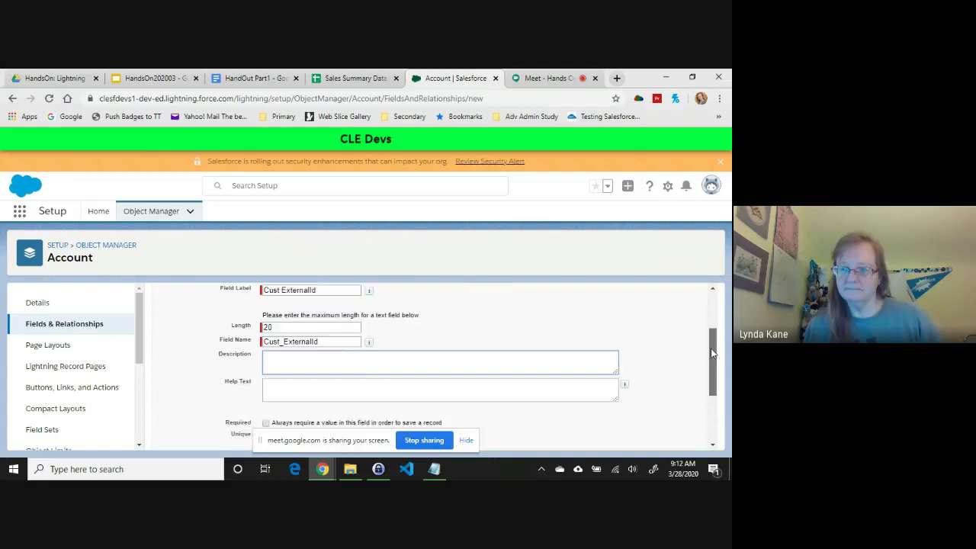
drag(711, 354, 714, 326)
click(667, 333)
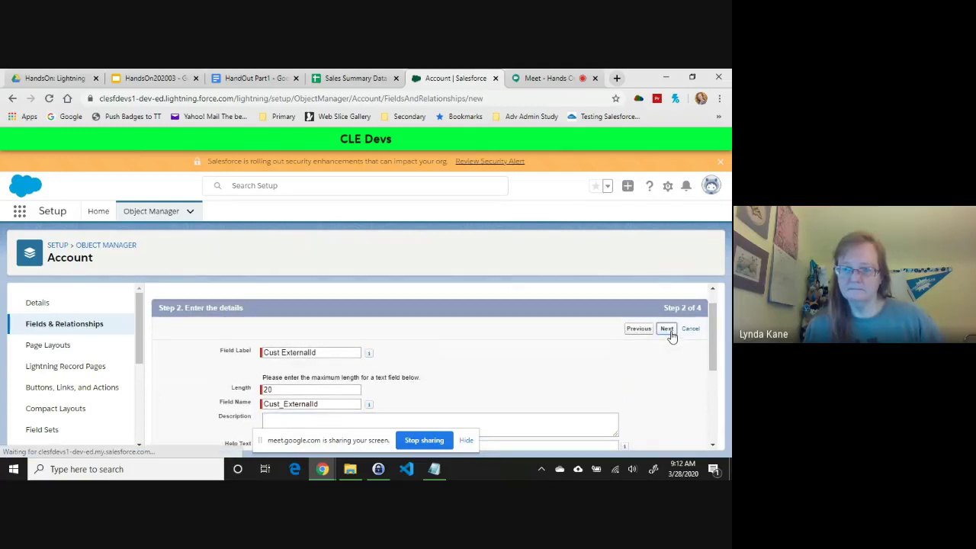
Keep the default field-level security and page layouts, save the Cust ExternalId field and check for it among the Account fields
click(668, 356)
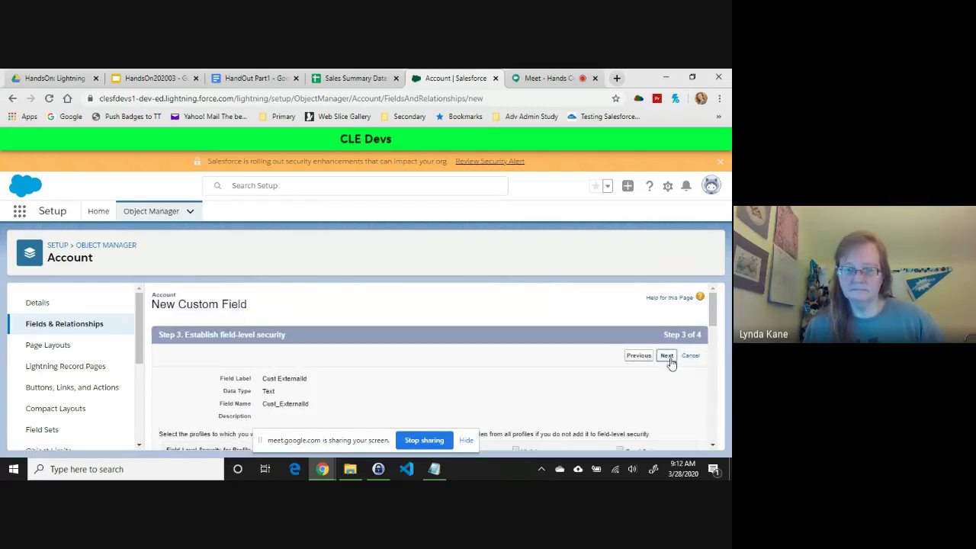
scroll(696, 355, down, 2)
scroll(686, 357, up, 2)
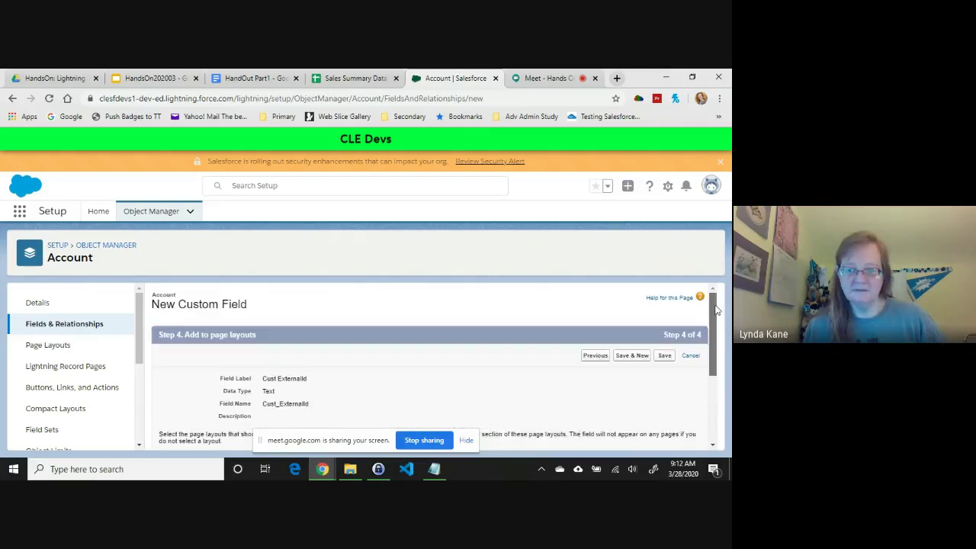
click(665, 357)
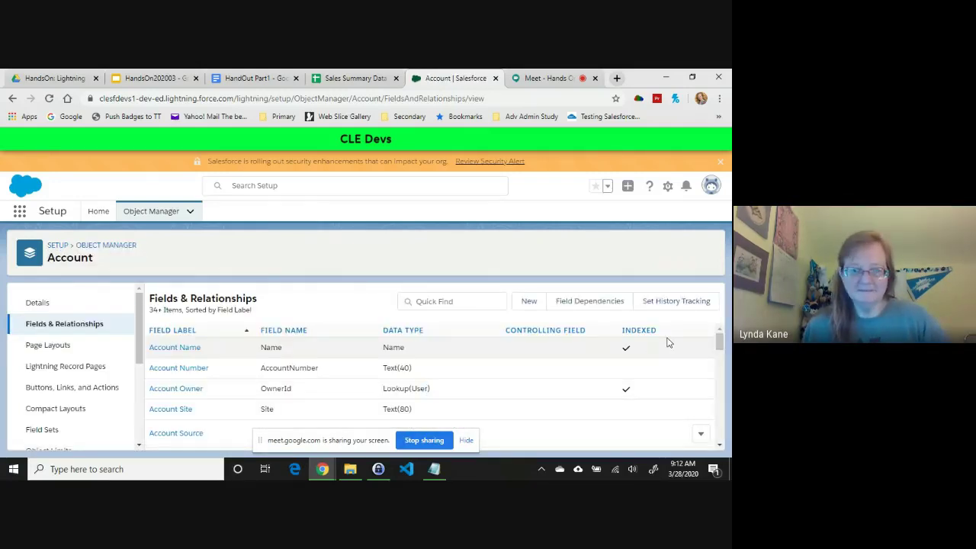
drag(723, 340, 724, 367)
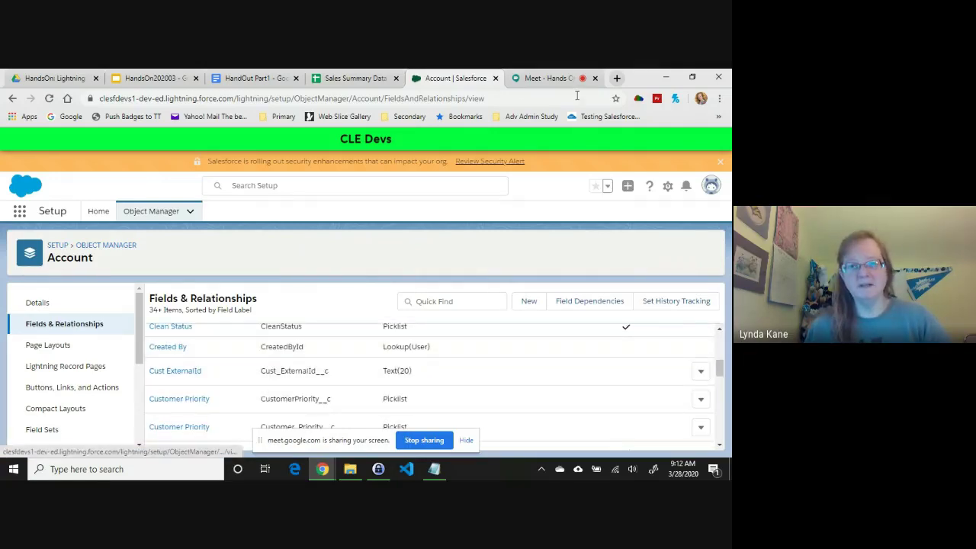
Return to the handout and read the Org Setup: Sales Summary instructions for the custom object
click(242, 80)
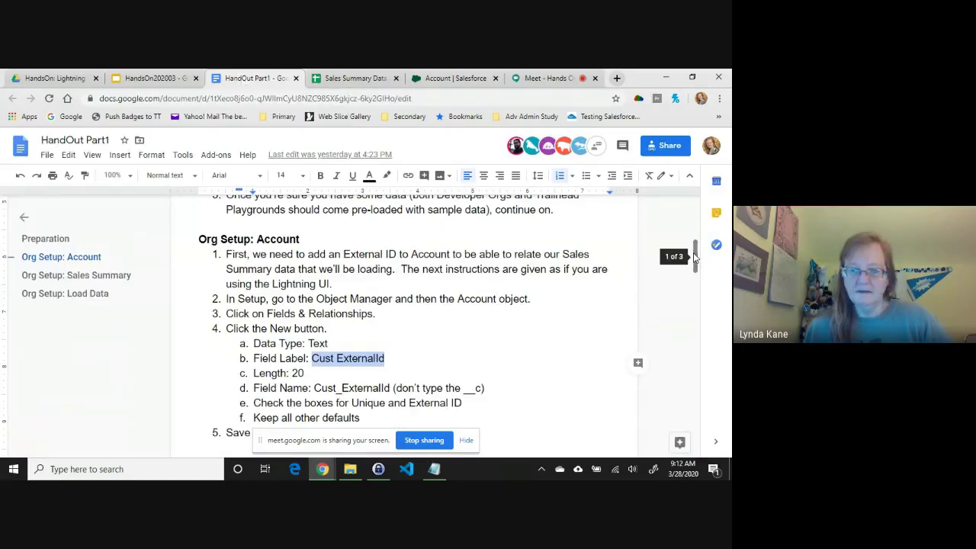
scroll(700, 265, down, 1)
drag(698, 264, 700, 305)
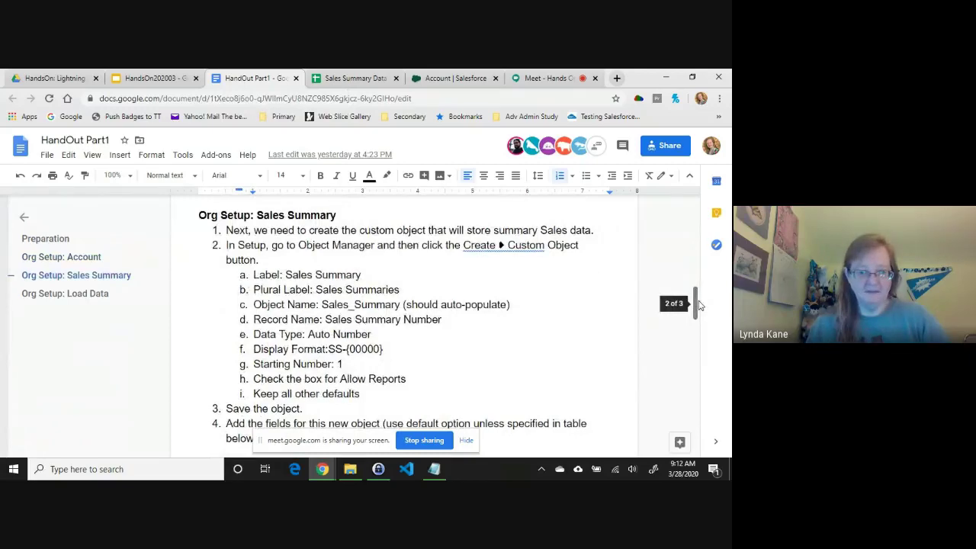
drag(286, 275, 365, 277)
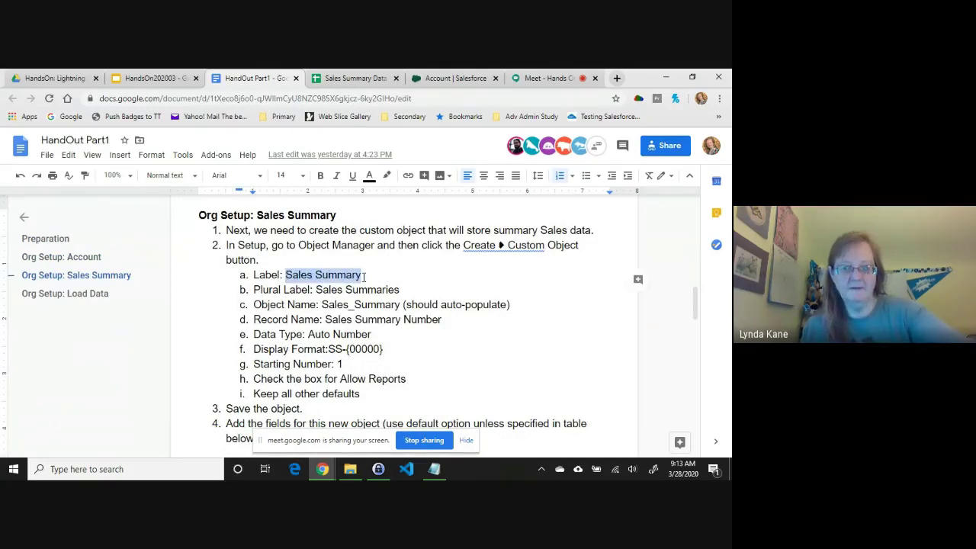
key(ctrl+v)
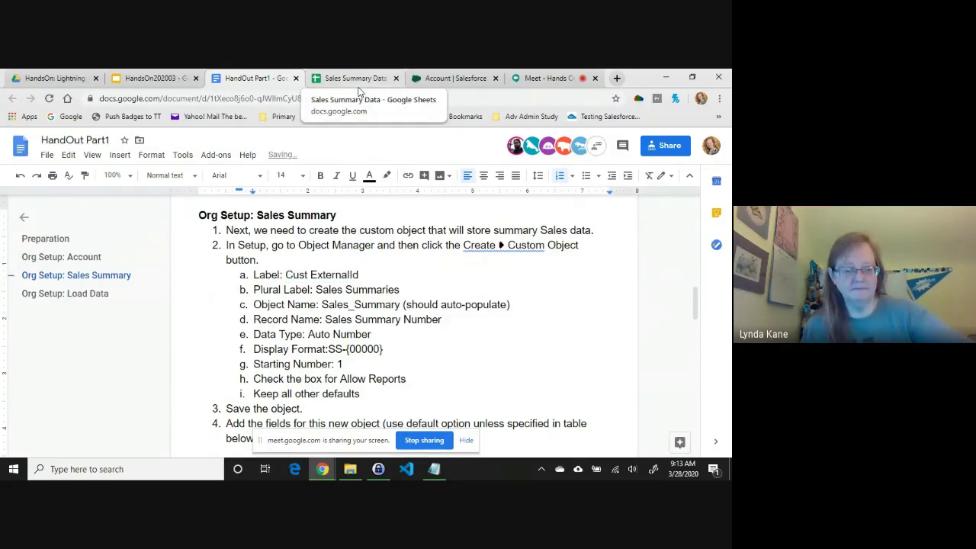
key(ctrl+z)
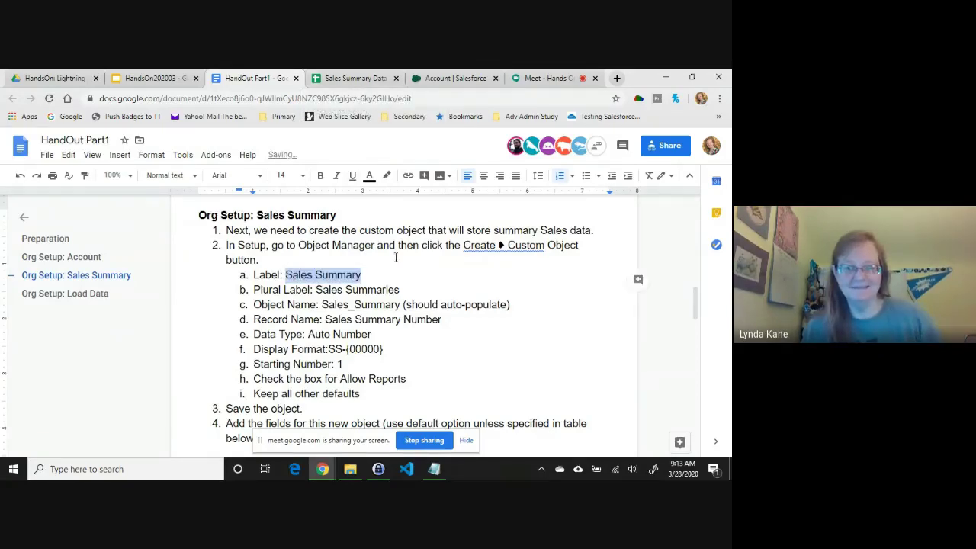
key(Right)
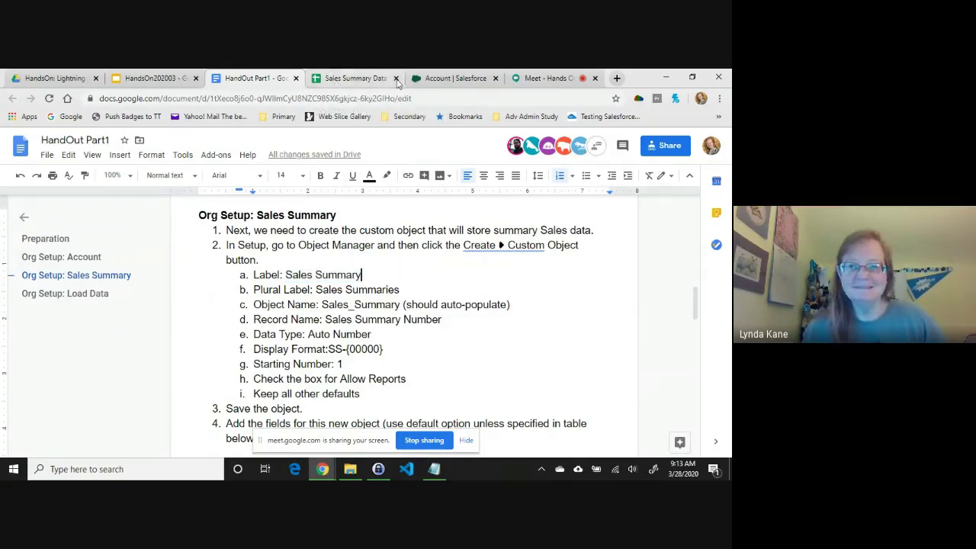
Return to Salesforce Setup and start a new custom object labelled Sales Summary with the plural label Sales Summaries
click(466, 78)
click(150, 211)
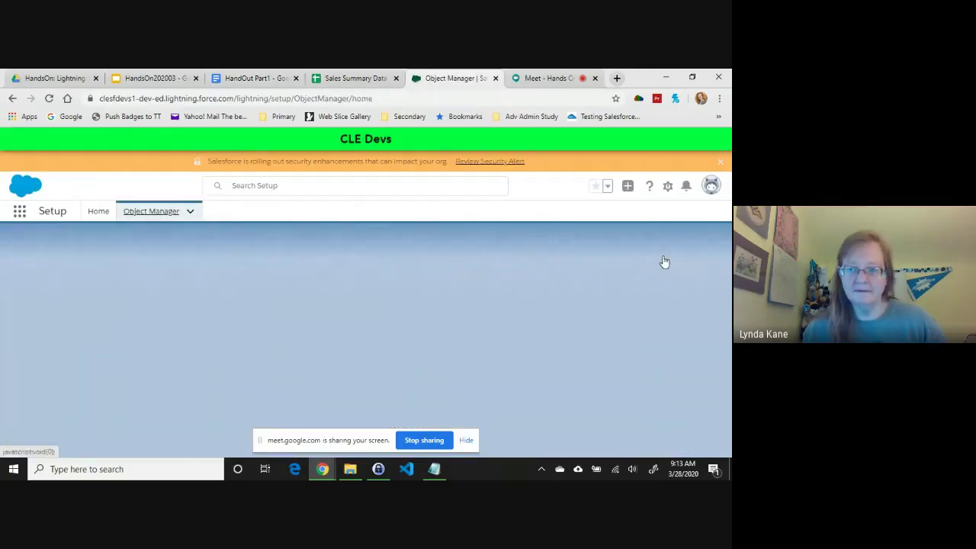
click(689, 253)
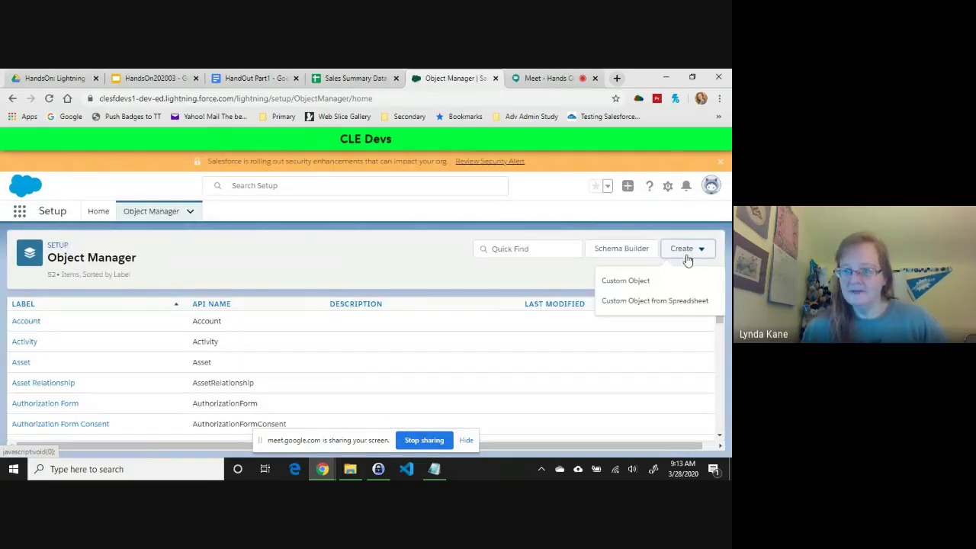
click(633, 288)
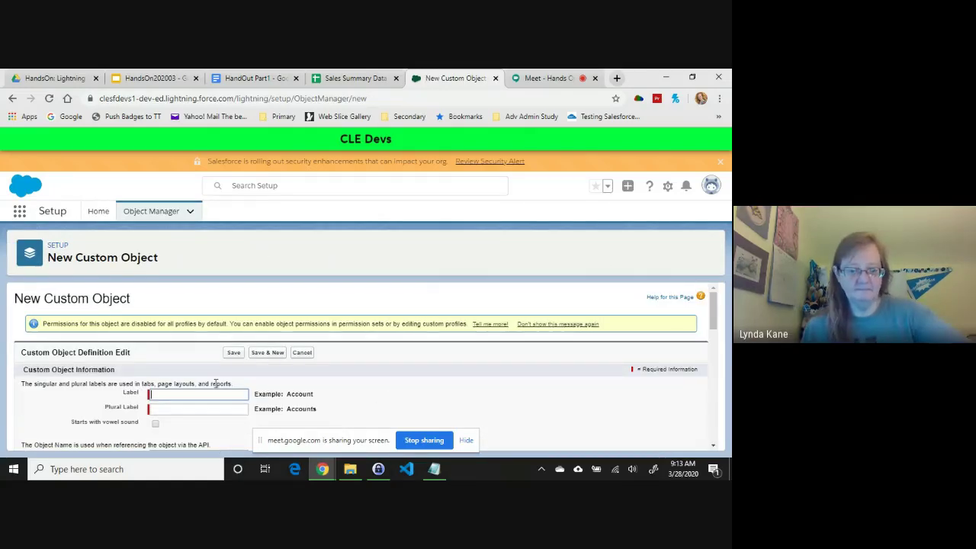
text(Sales Summary)
click(186, 409)
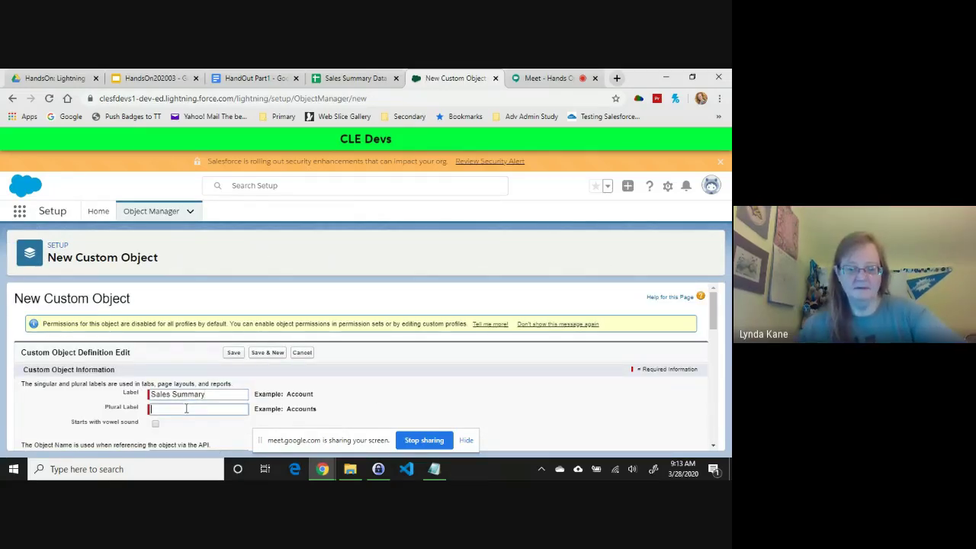
text(Sales S)
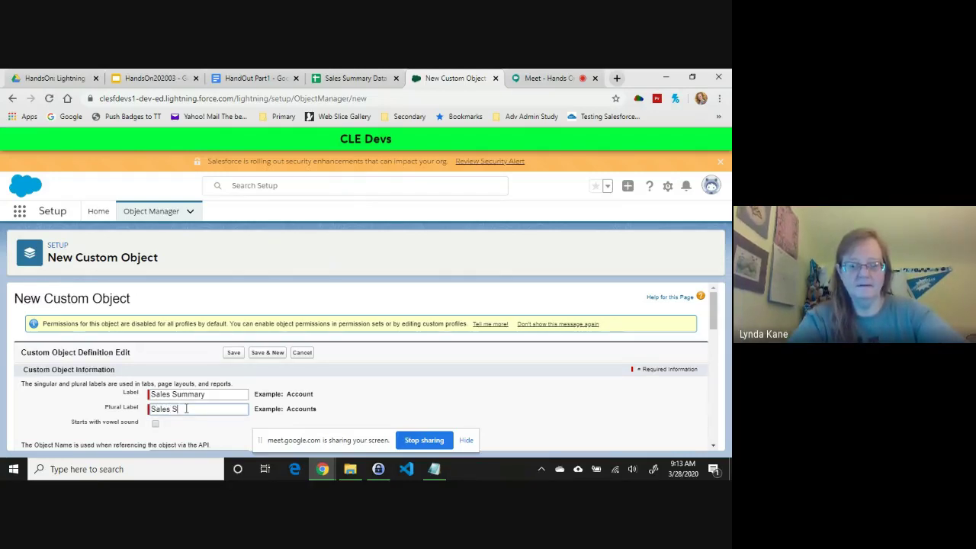
text(ummaries)
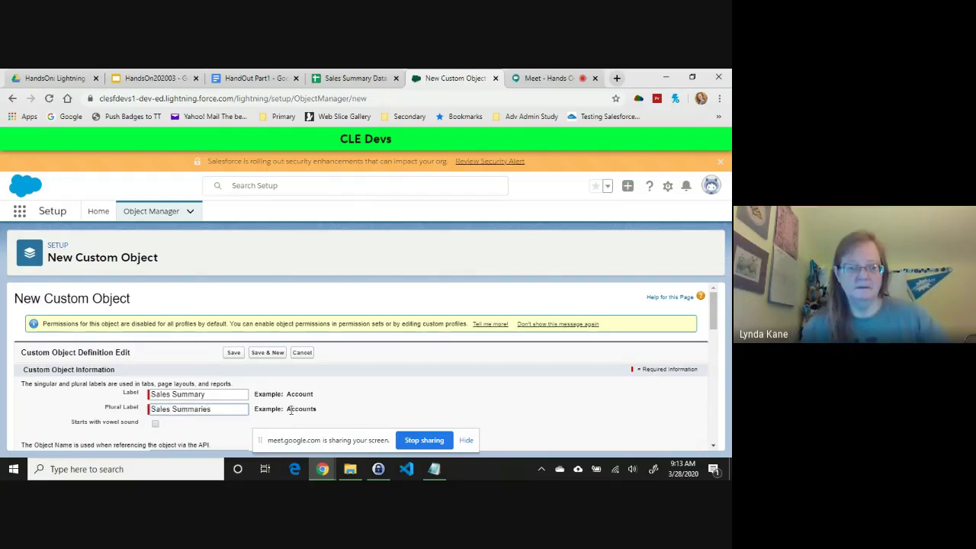
Set the record name's data type to Auto Number with display format {SS-0000} and starting number 1
drag(714, 309, 717, 365)
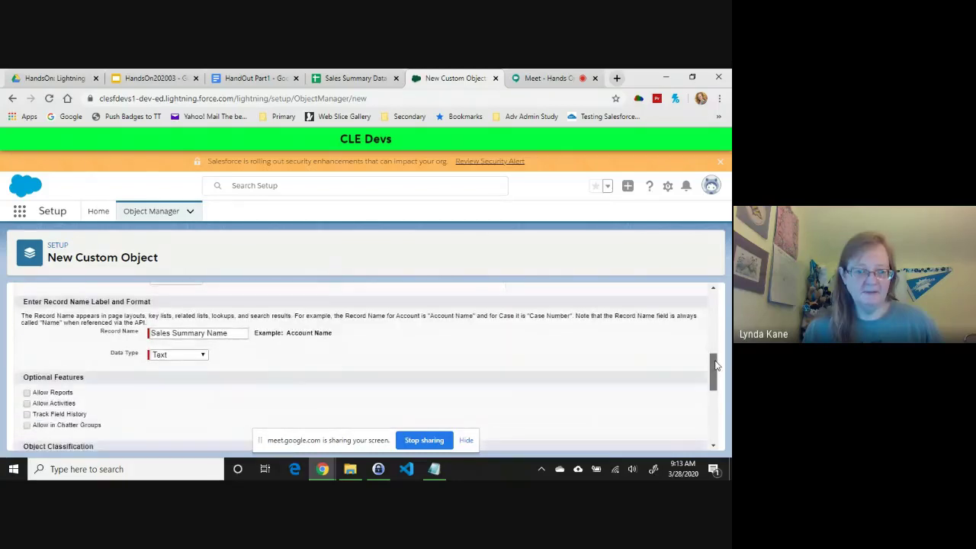
click(191, 352)
click(178, 386)
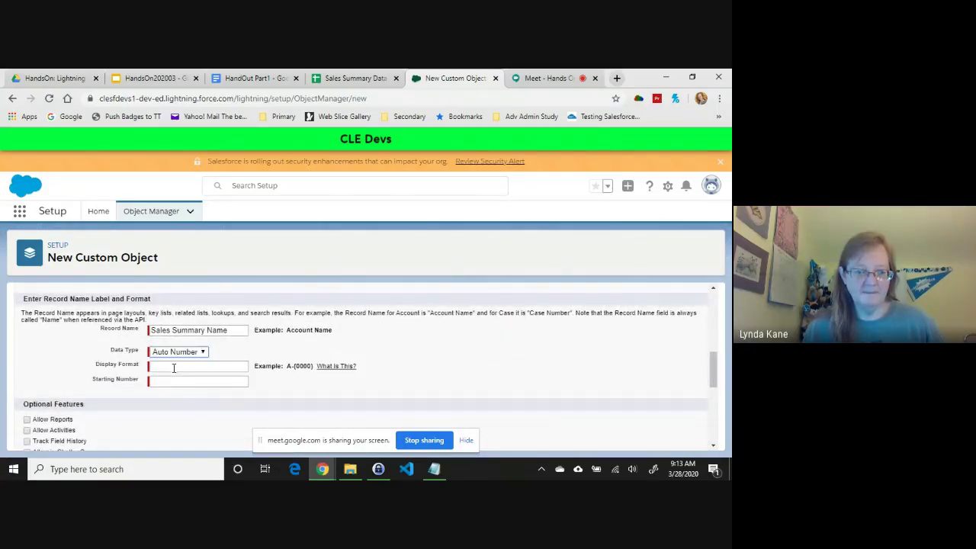
click(174, 368)
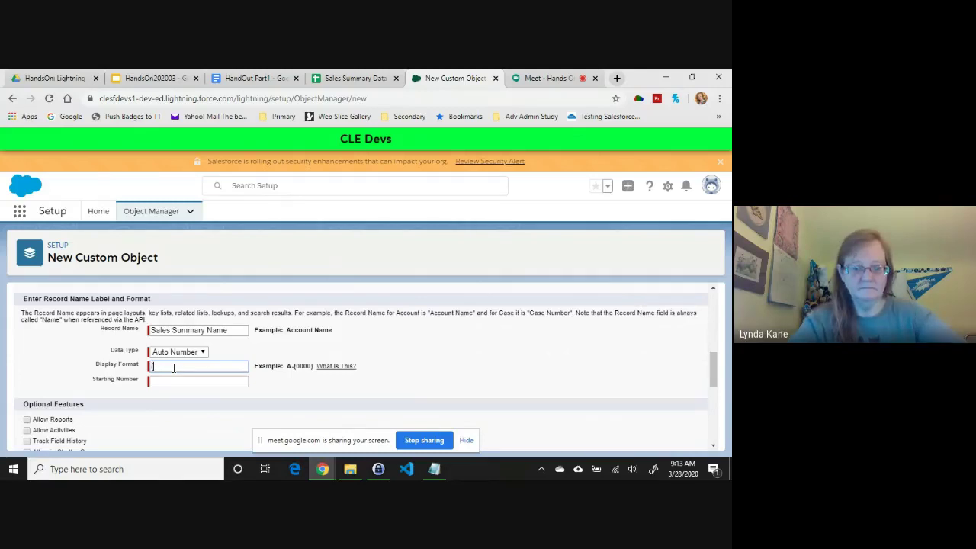
text({SS-0000)
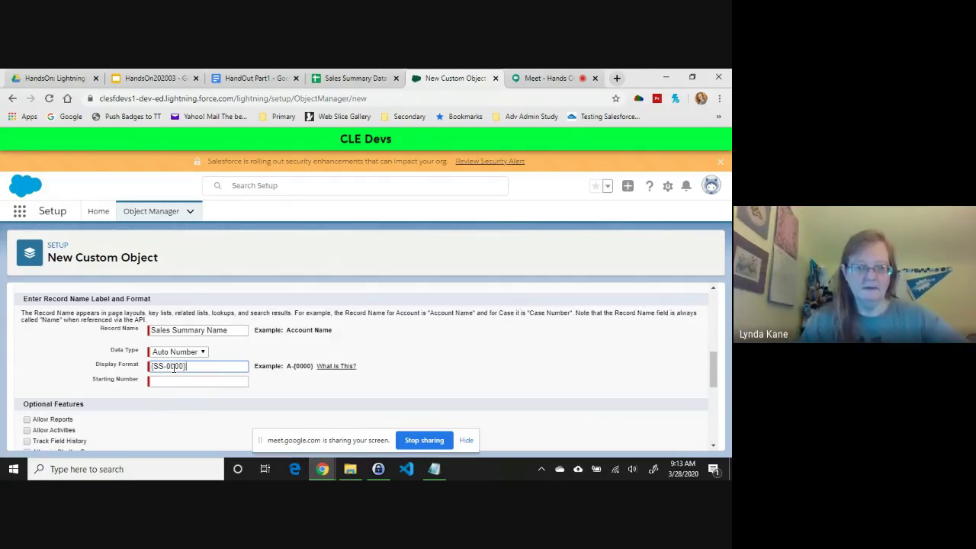
text(})
click(170, 381)
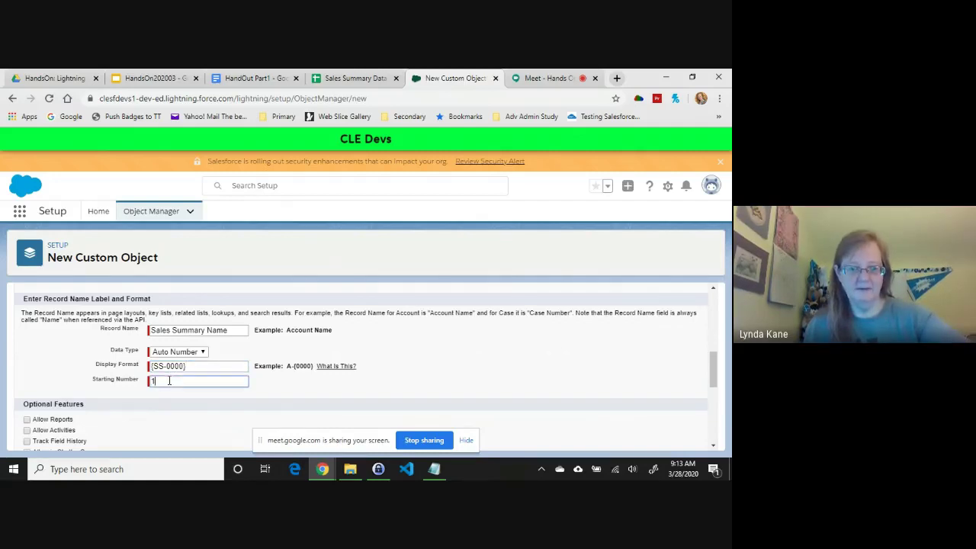
Change the record name to Sales Summary Number and try to save the custom object with the other defaults
click(212, 334)
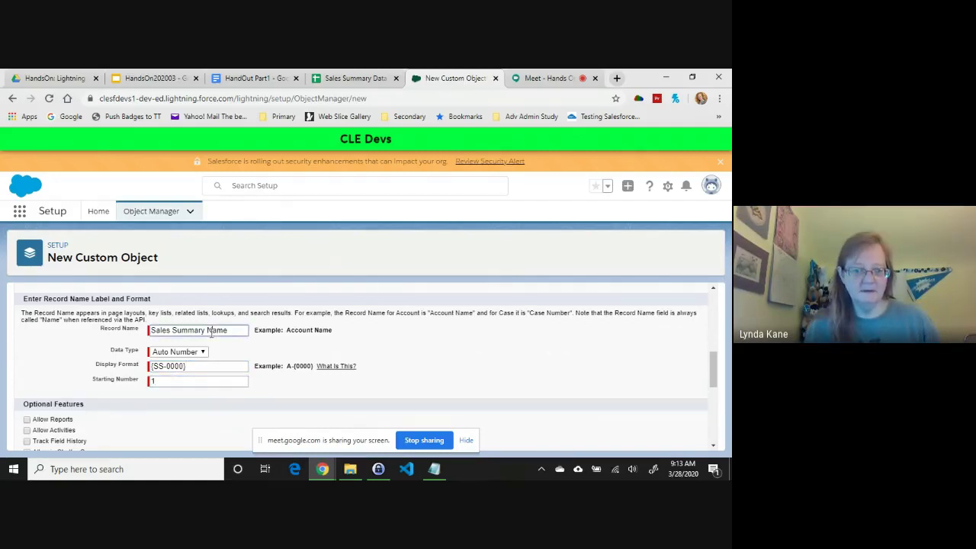
drag(209, 330, 235, 330)
text(Numb)
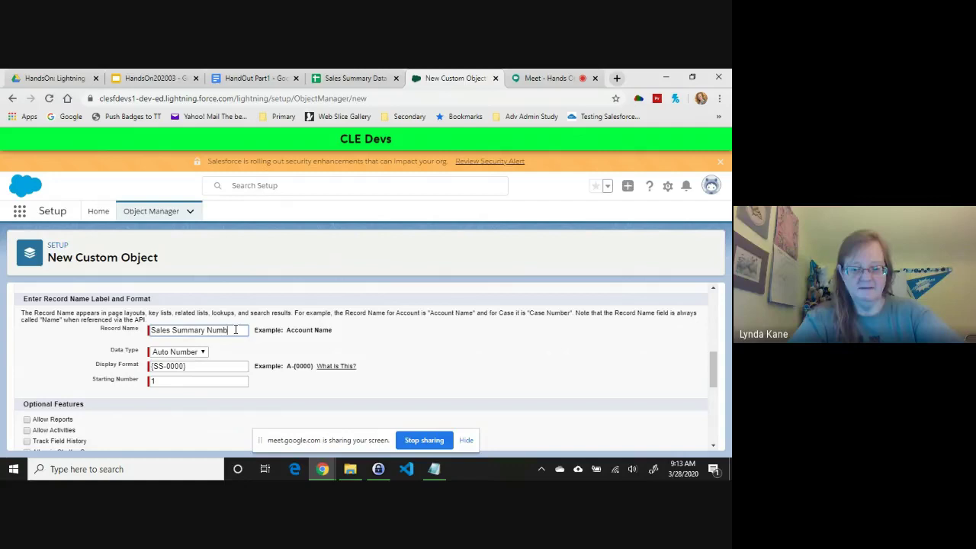
text(er)
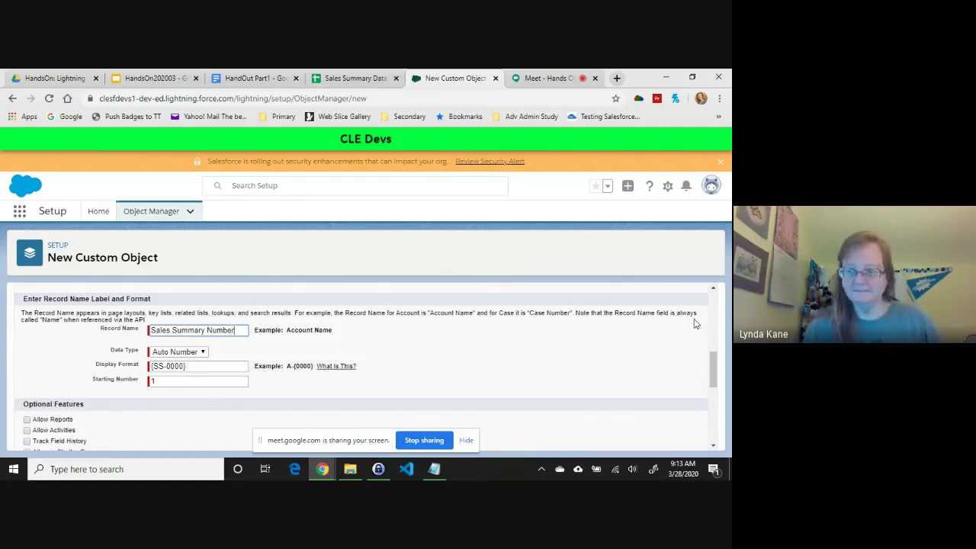
drag(714, 364, 721, 423)
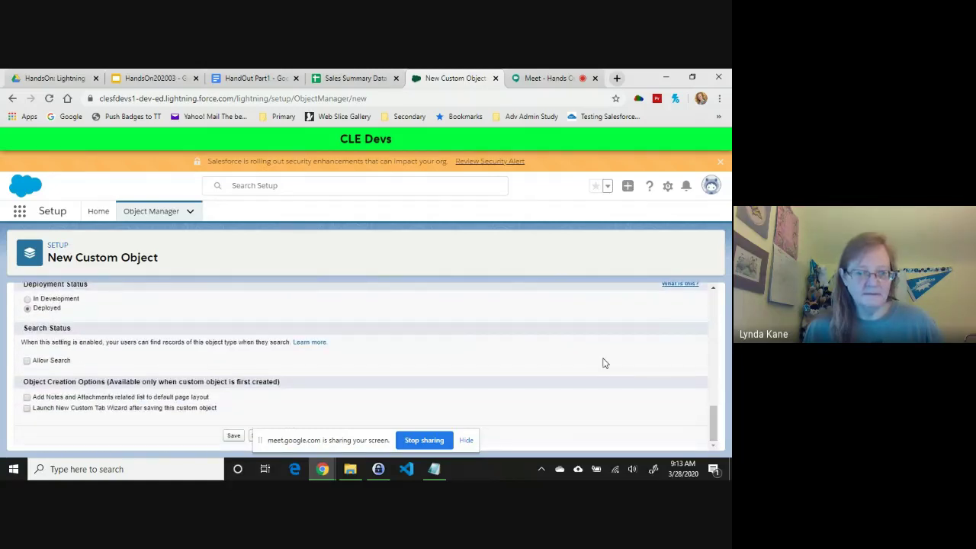
click(234, 435)
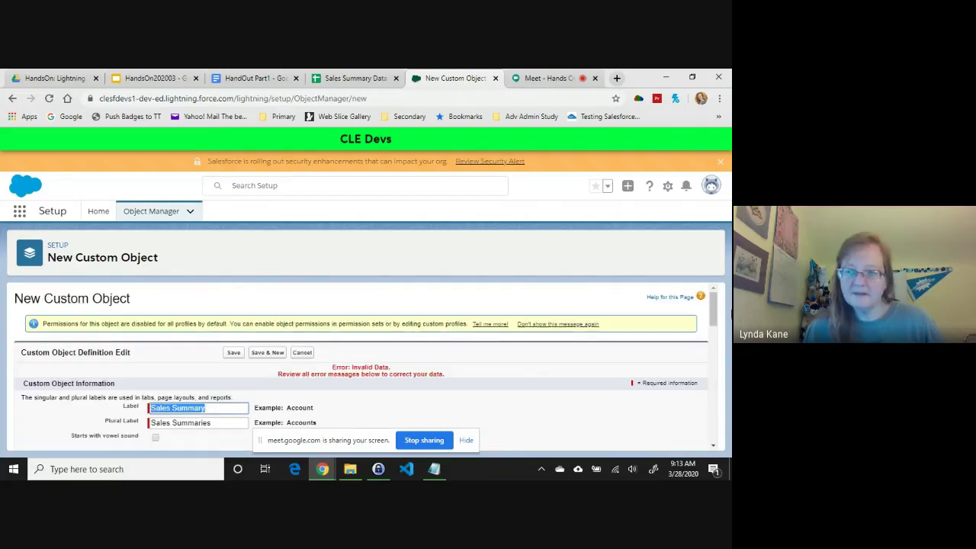
Correct the record name's display format to SS-{0000} and save the Sales Summary object
scroll(710, 305, down, 3)
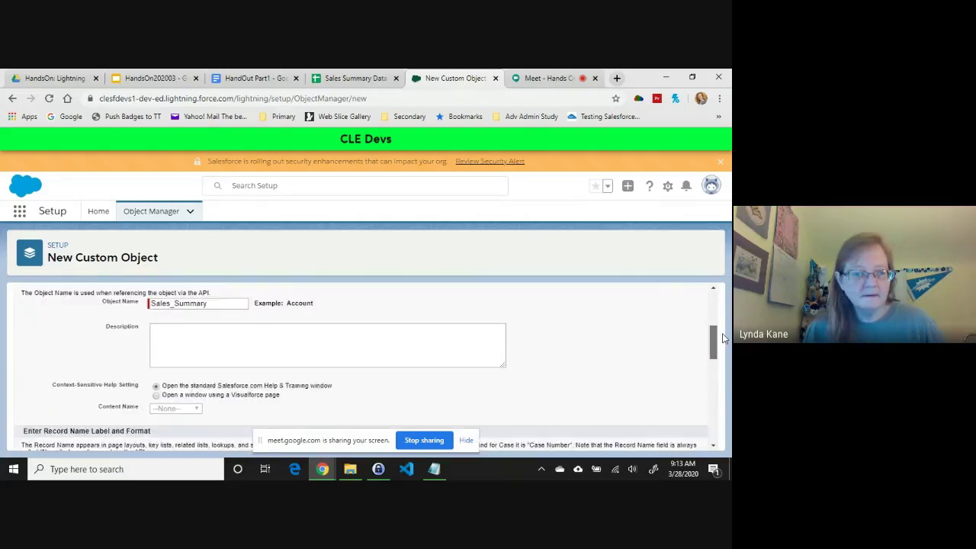
scroll(725, 314, up, 2)
scroll(725, 314, down, 5)
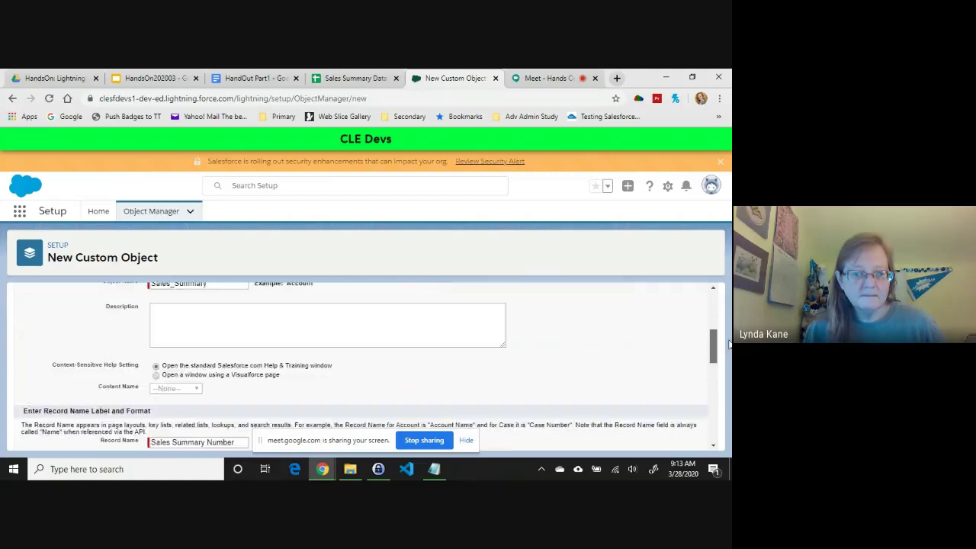
drag(729, 366, 729, 373)
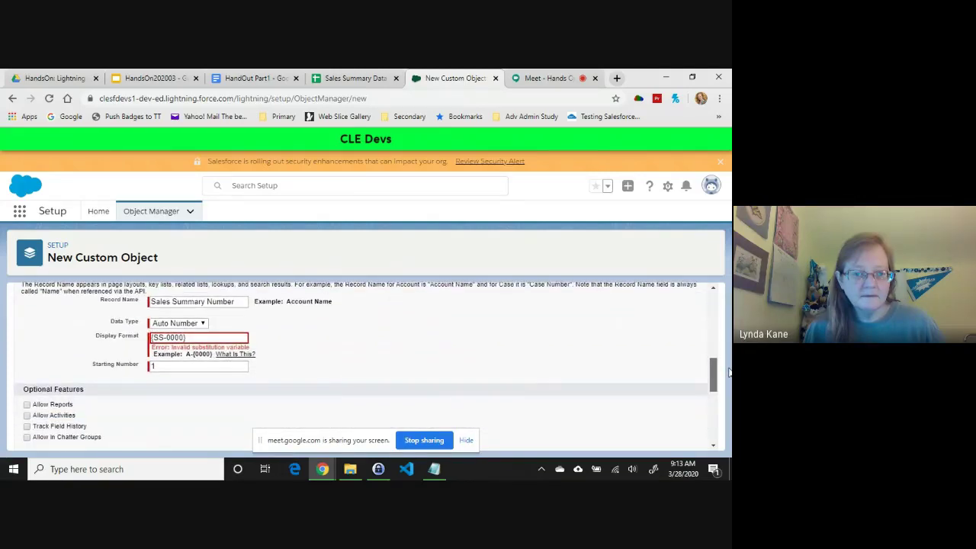
key(BackSpace)
click(165, 337)
text({)
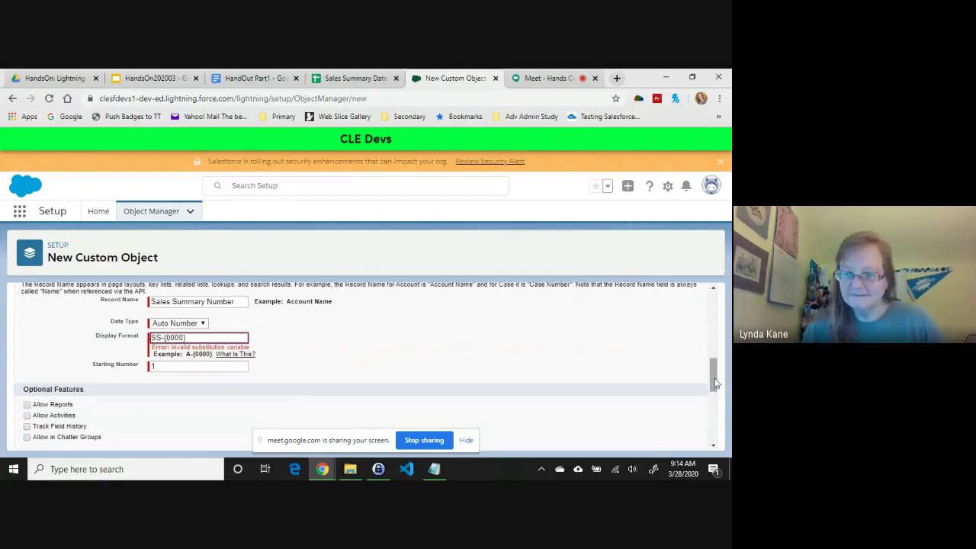
drag(715, 384, 714, 431)
click(245, 437)
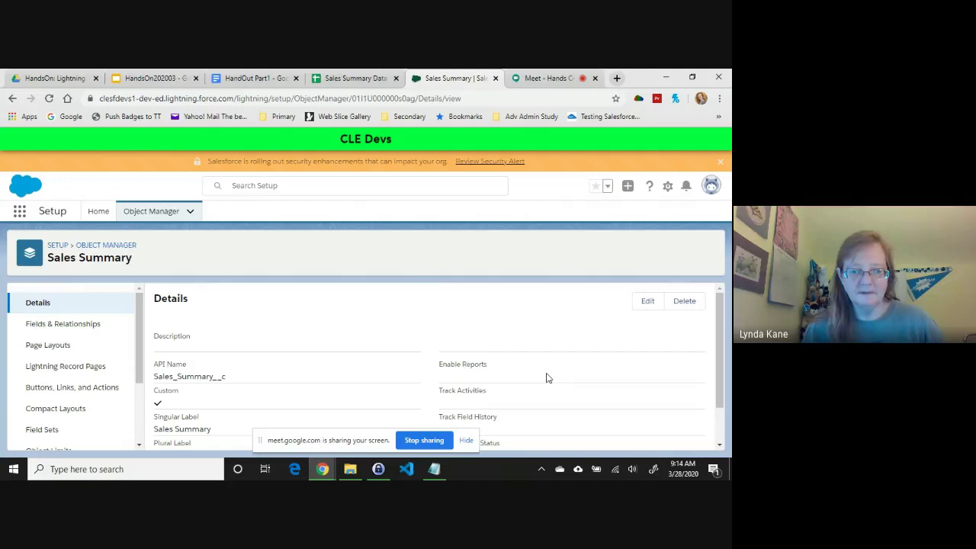
Open the Sales Summary object's fields list, and review the handout's field table and the Sales Summary Data spreadsheet
click(76, 324)
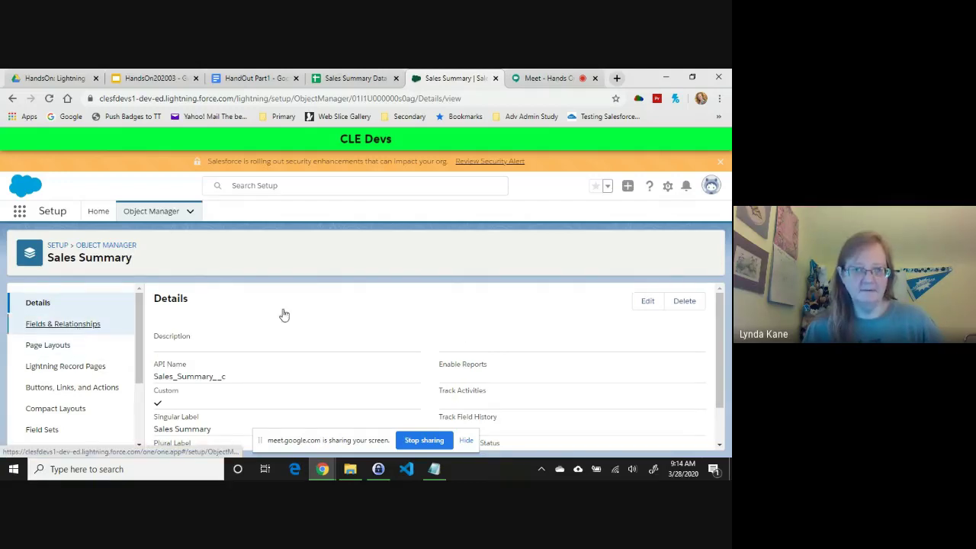
click(249, 75)
drag(696, 298, 697, 333)
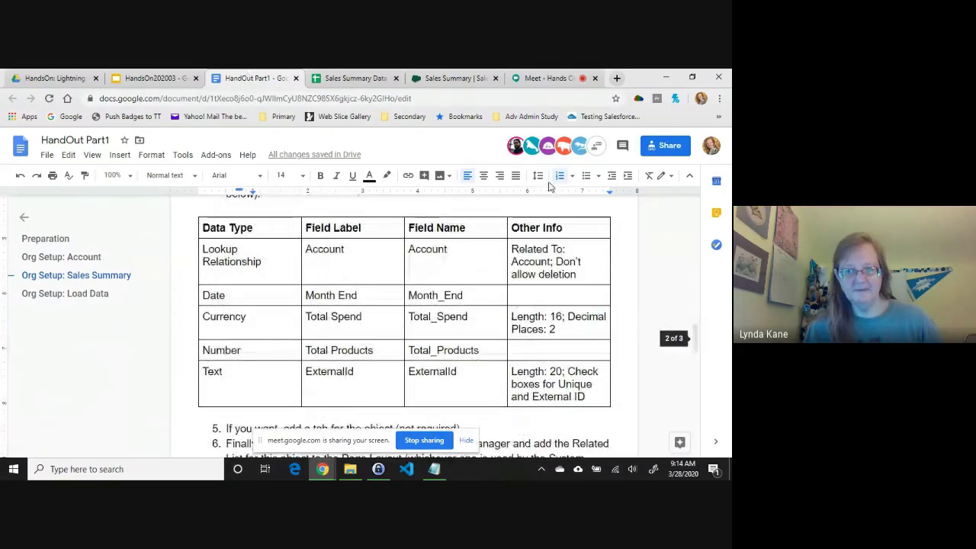
click(362, 79)
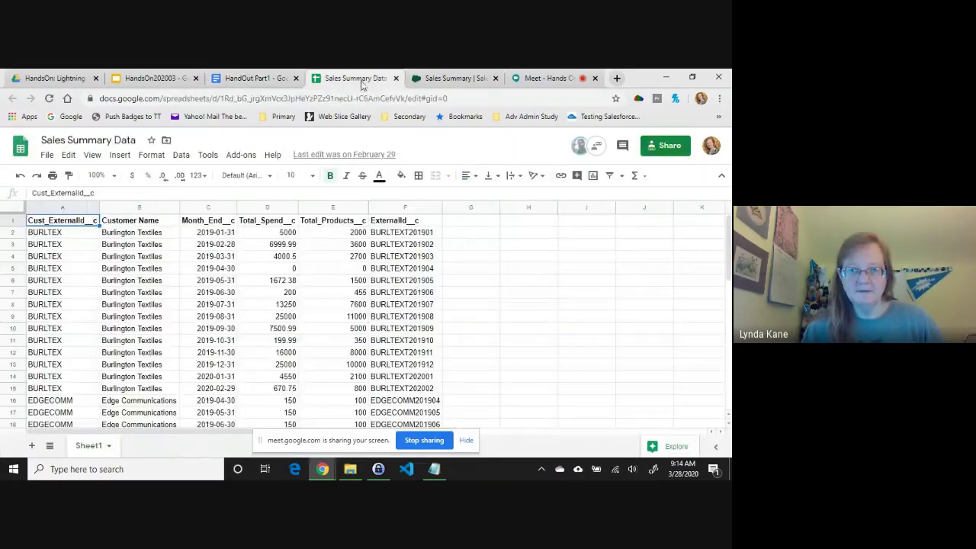
Back in Salesforce, start a new Sales Summary field with the Lookup Relationship data type and continue to the related object
click(436, 79)
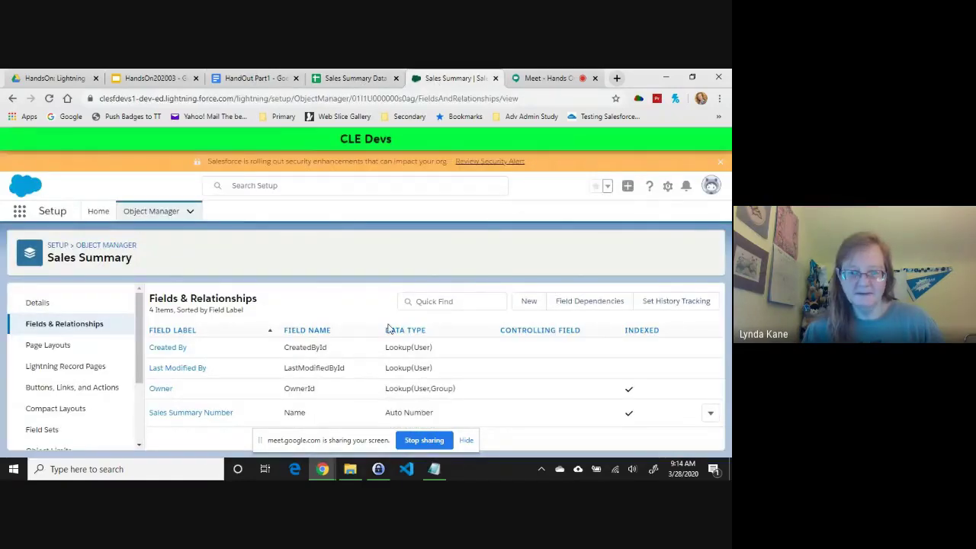
click(525, 303)
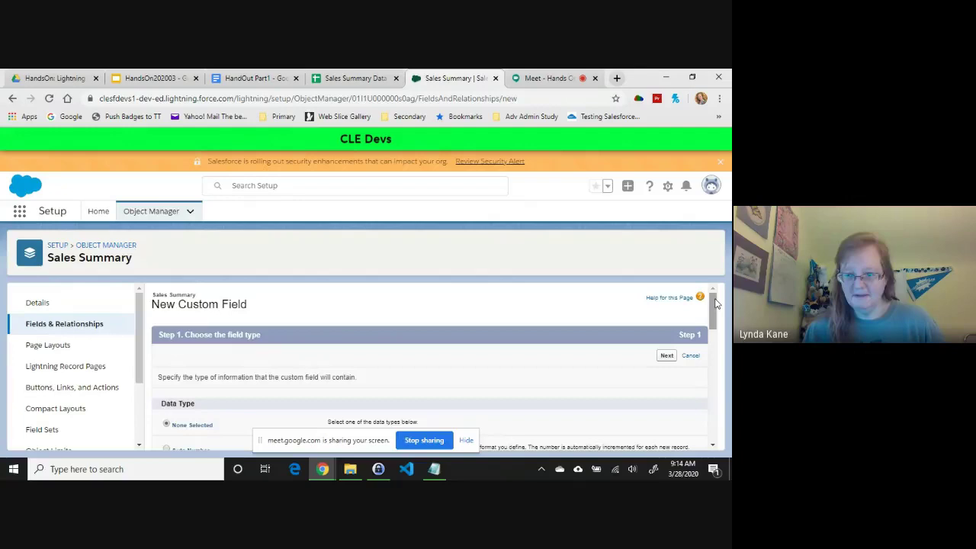
scroll(351, 348, down, 3)
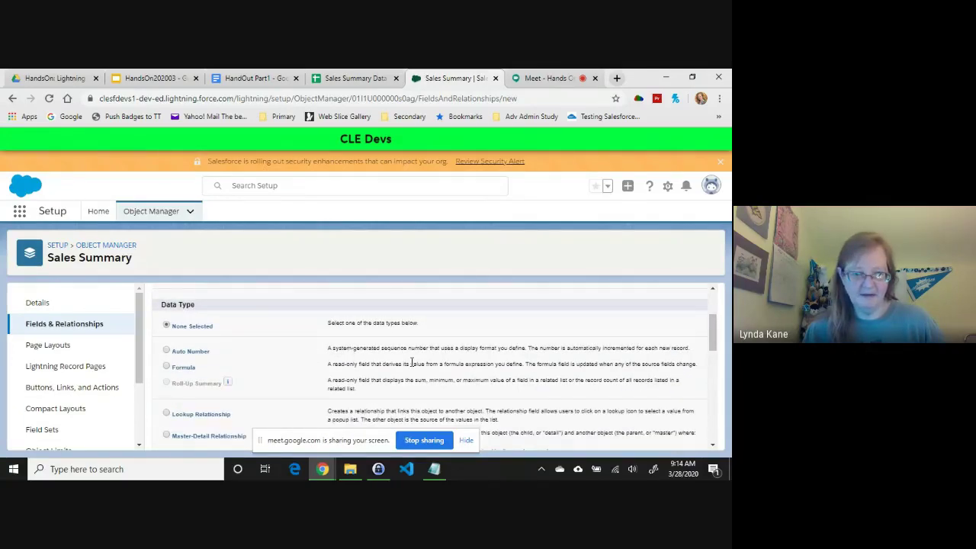
click(168, 416)
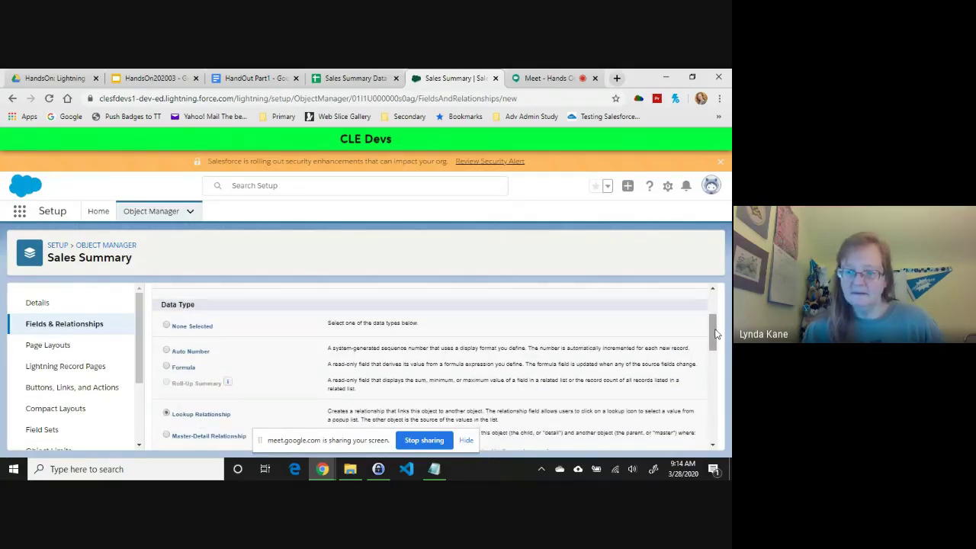
drag(715, 333, 713, 437)
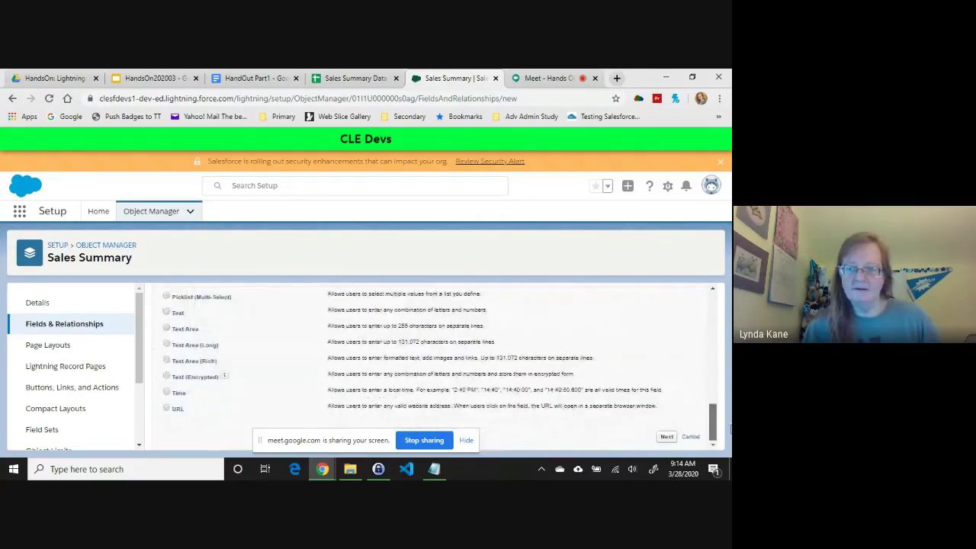
click(668, 441)
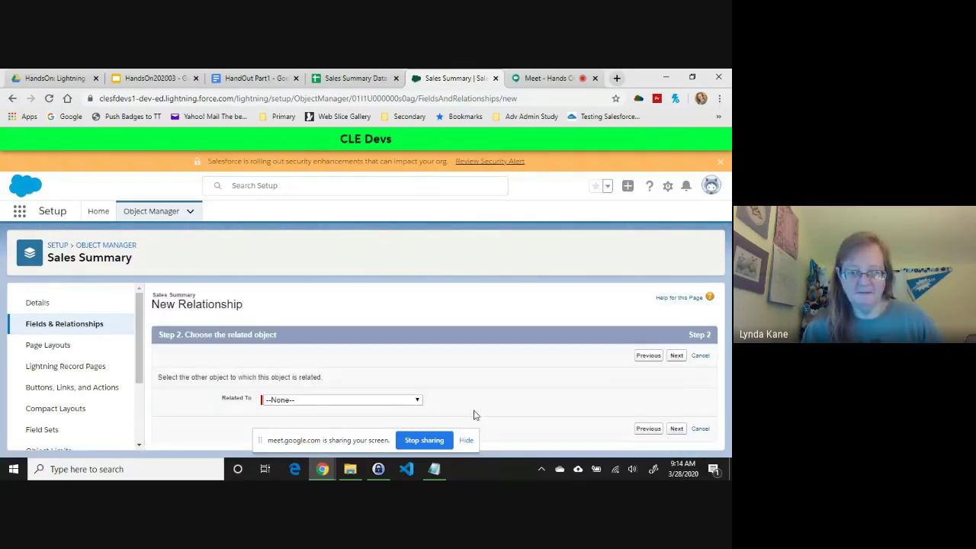
Relate the lookup to Account, continue to its details, and keep Account as the label, letting the field name auto-populate
click(414, 400)
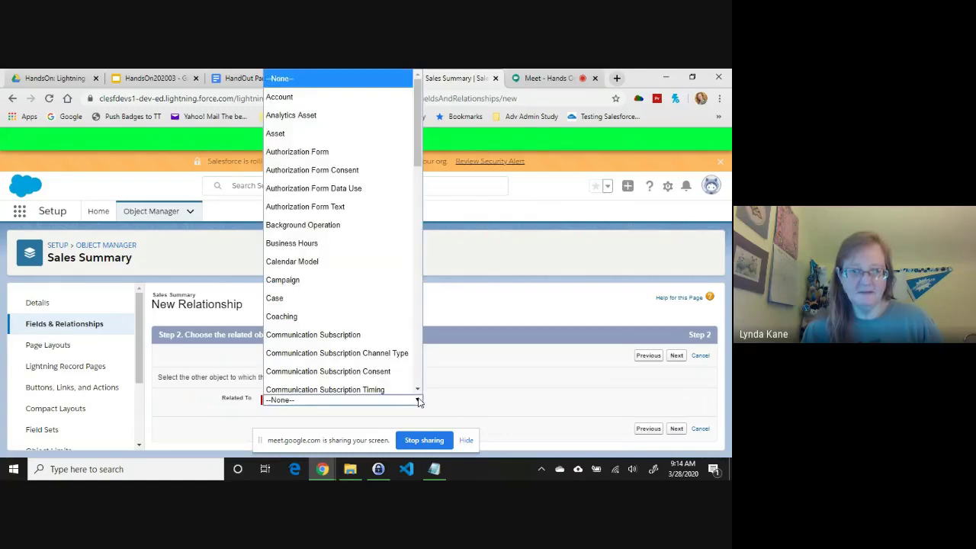
click(308, 92)
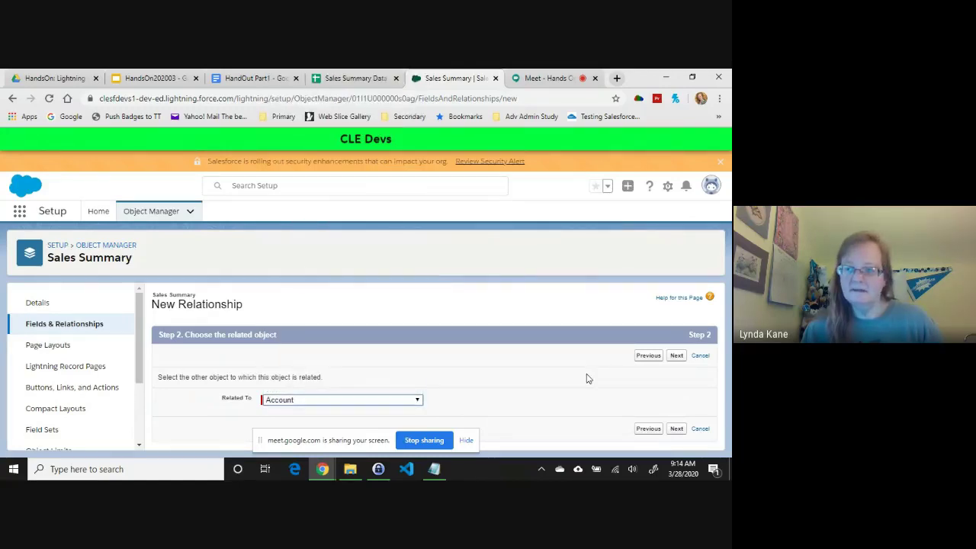
click(676, 356)
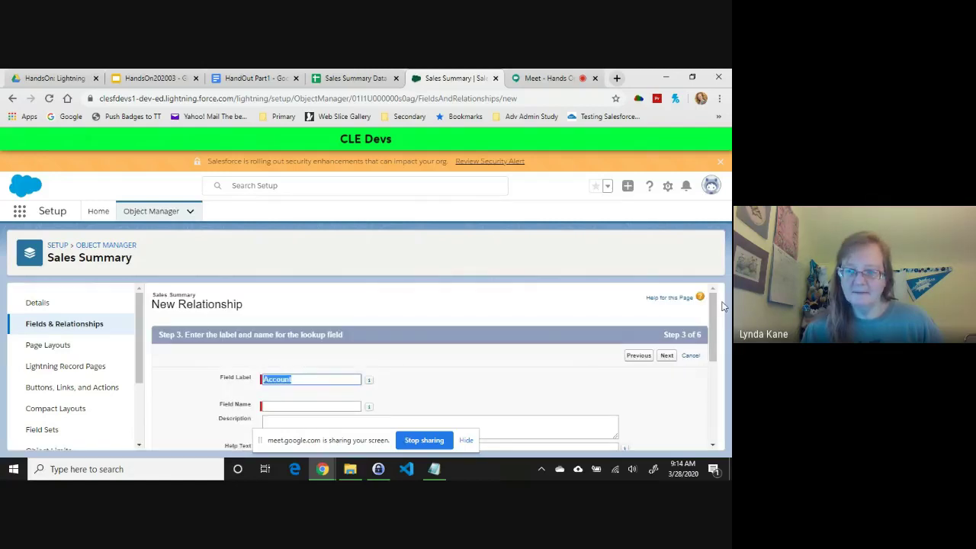
scroll(686, 308, down, 1)
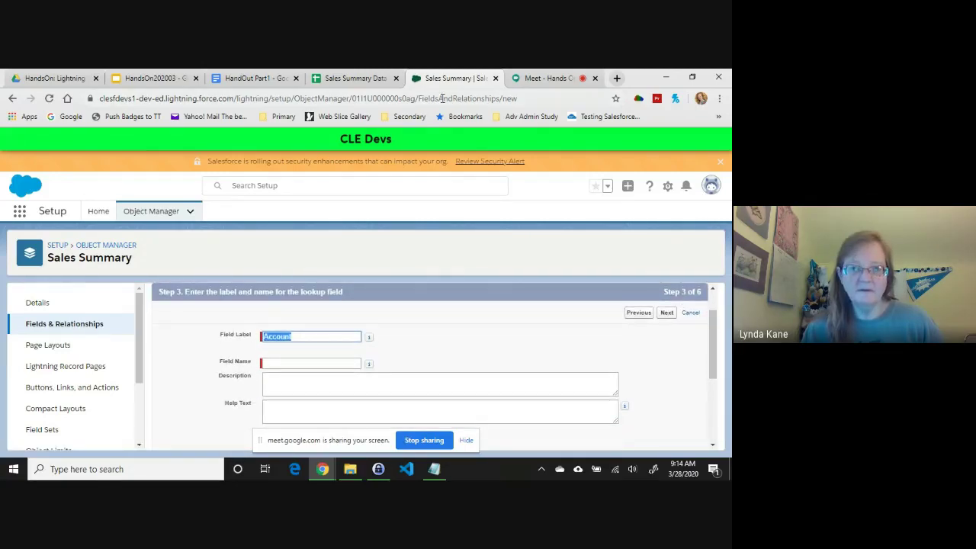
click(334, 387)
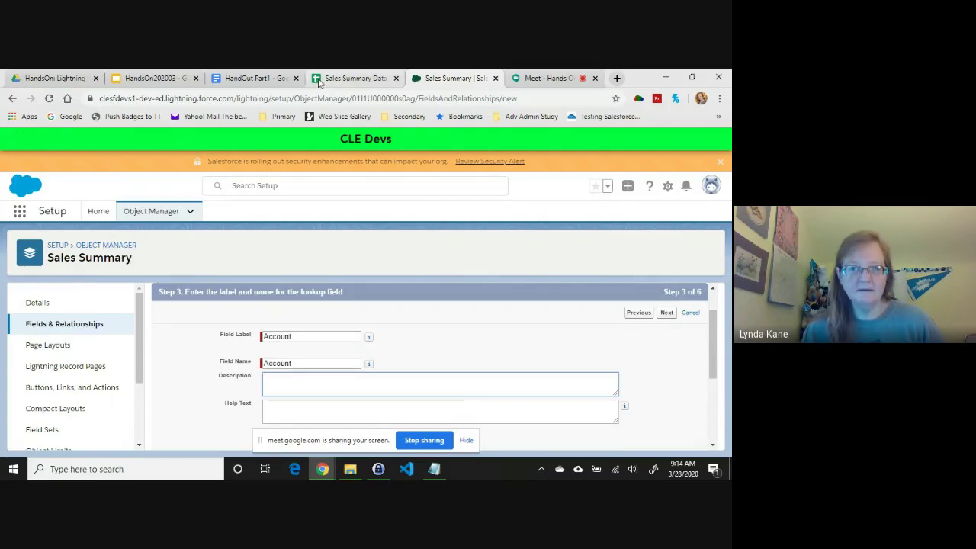
Check the handout's Account lookup row, then keep the default security, page layout and related list settings, save the lookup, and begin another field
click(254, 81)
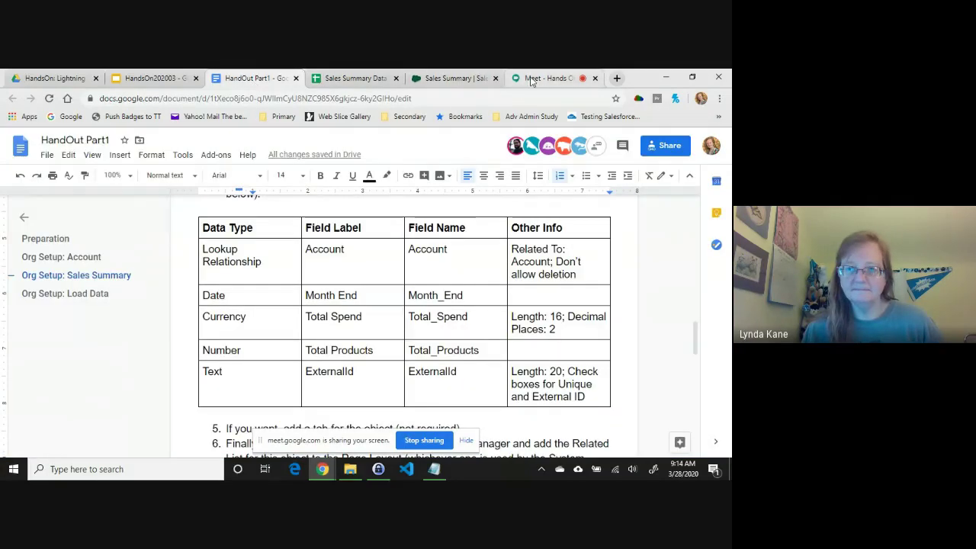
click(458, 79)
click(667, 312)
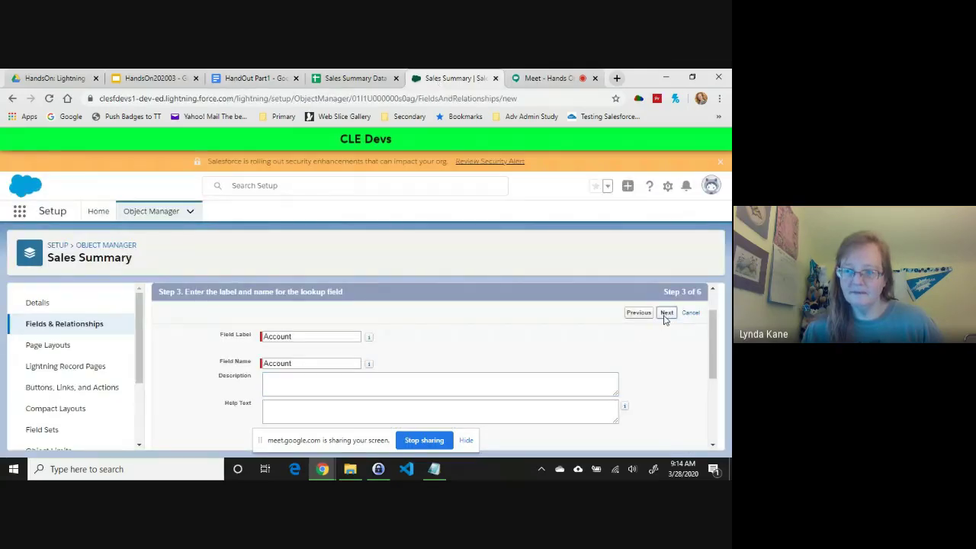
click(667, 355)
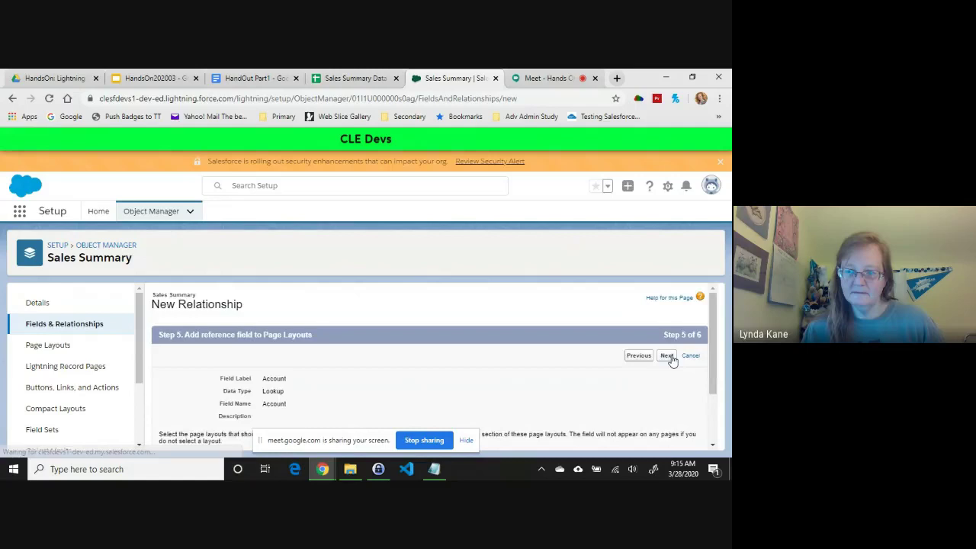
click(668, 356)
click(636, 356)
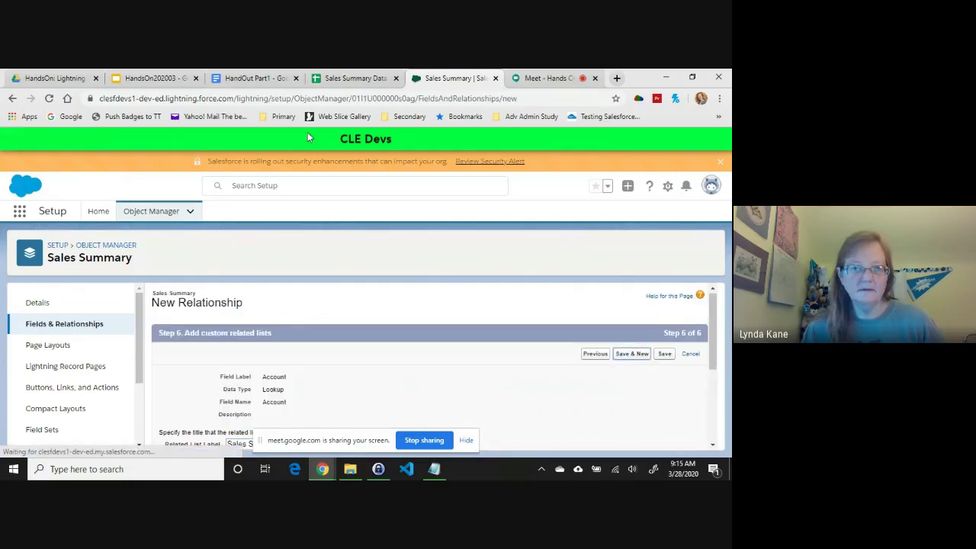
Consult the handout's field table, then choose the Date data type for the new Sales Summary field and continue to its details
click(249, 78)
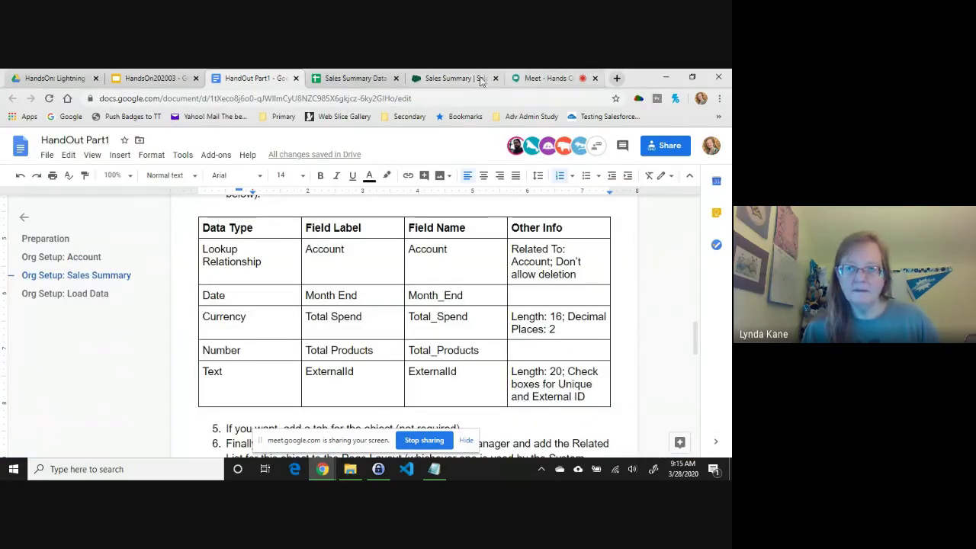
click(454, 77)
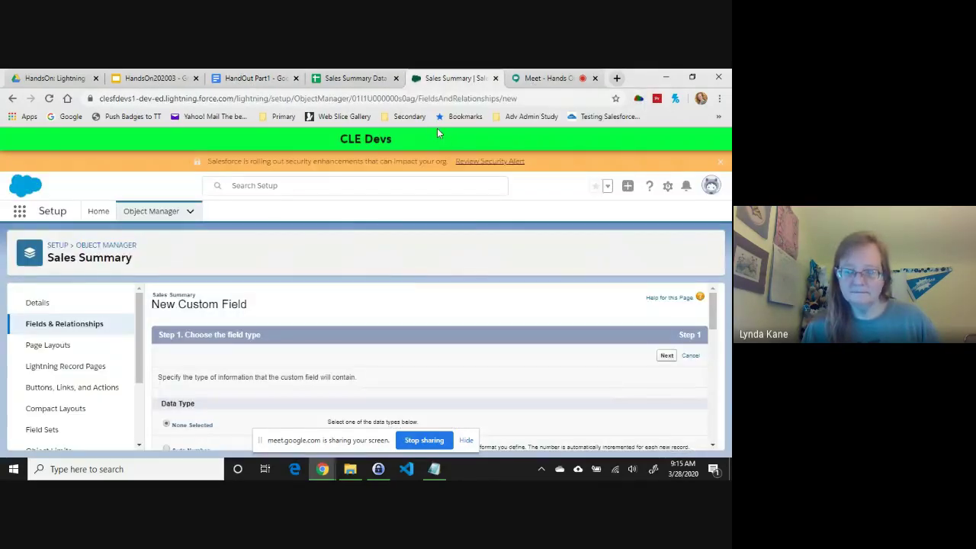
drag(712, 300, 710, 372)
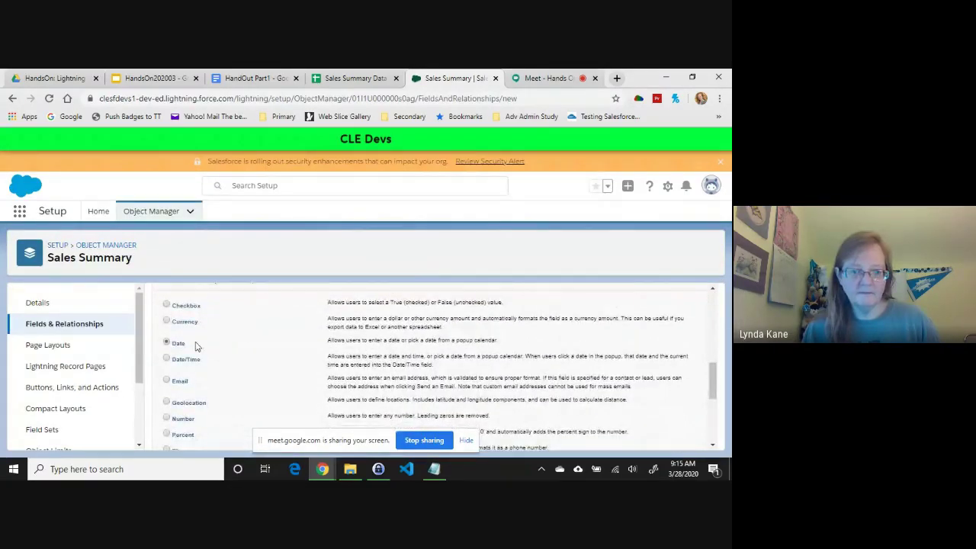
drag(714, 379, 713, 421)
click(669, 439)
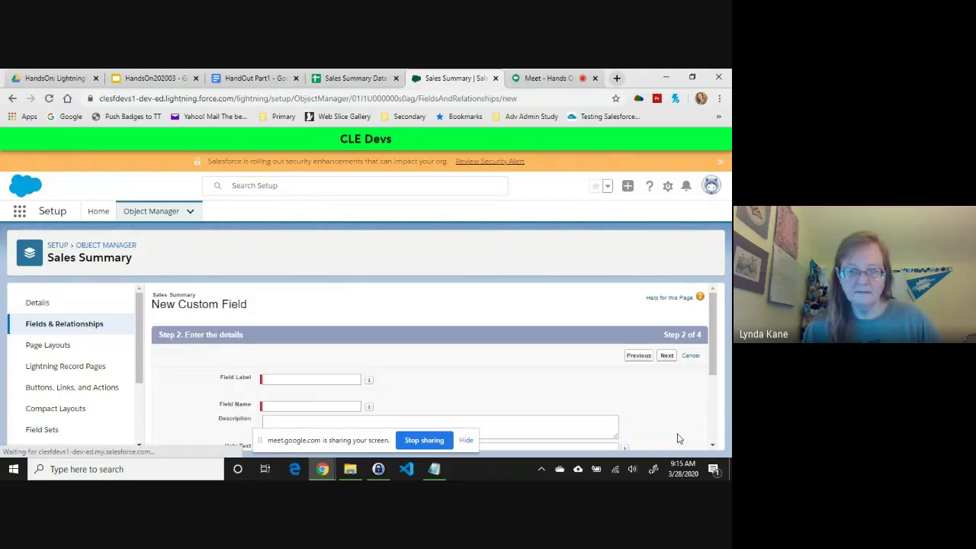
Label the date field Month End, keep the default security and page layout settings, and save it to begin another field
text(Mont)
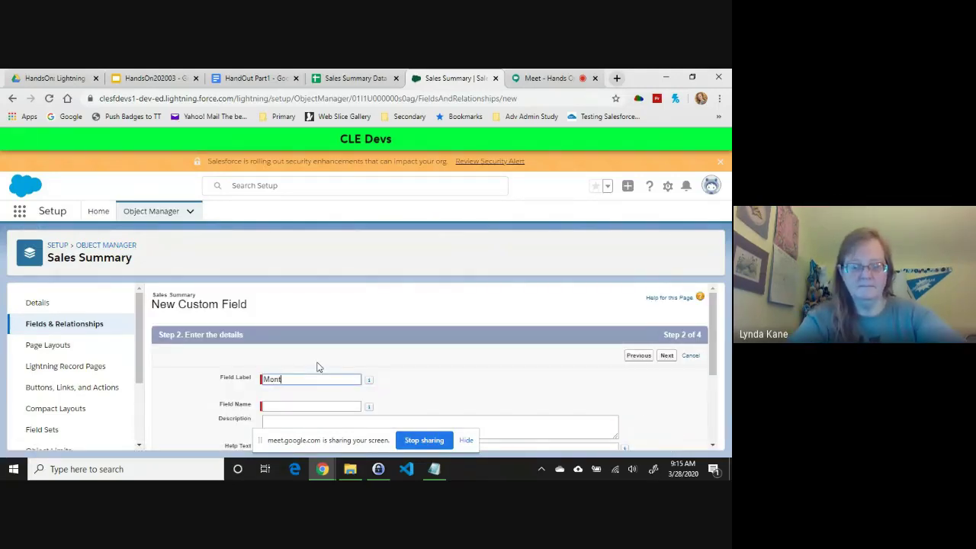
text(h End)
click(403, 404)
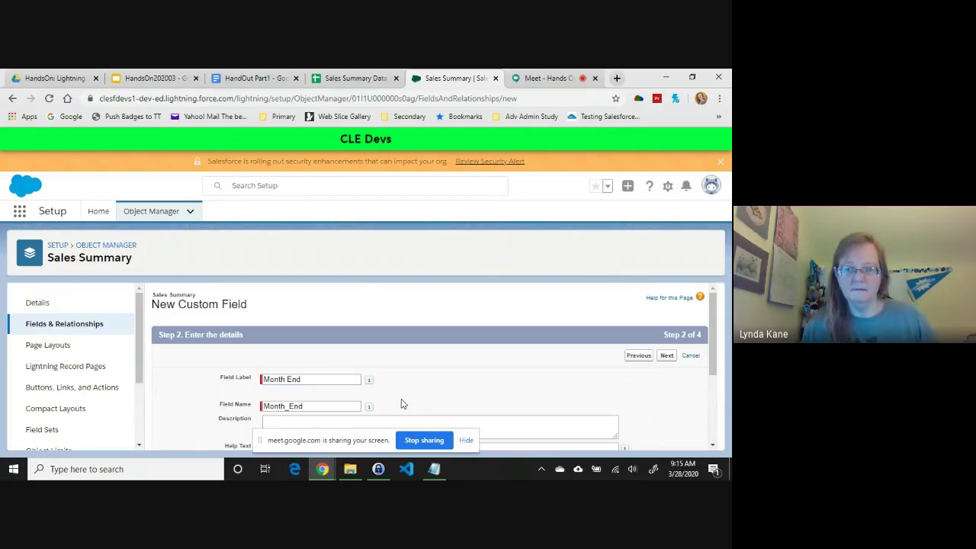
click(667, 357)
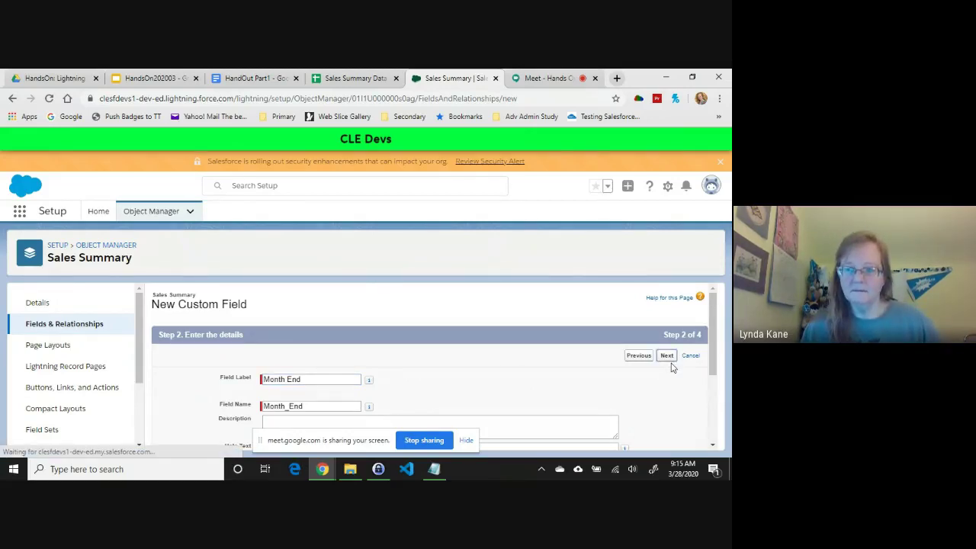
click(668, 357)
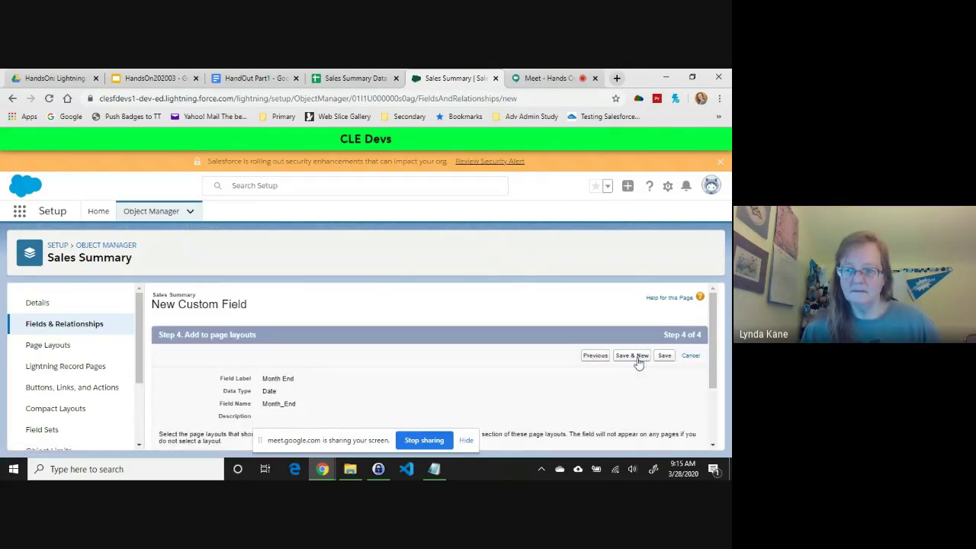
click(638, 359)
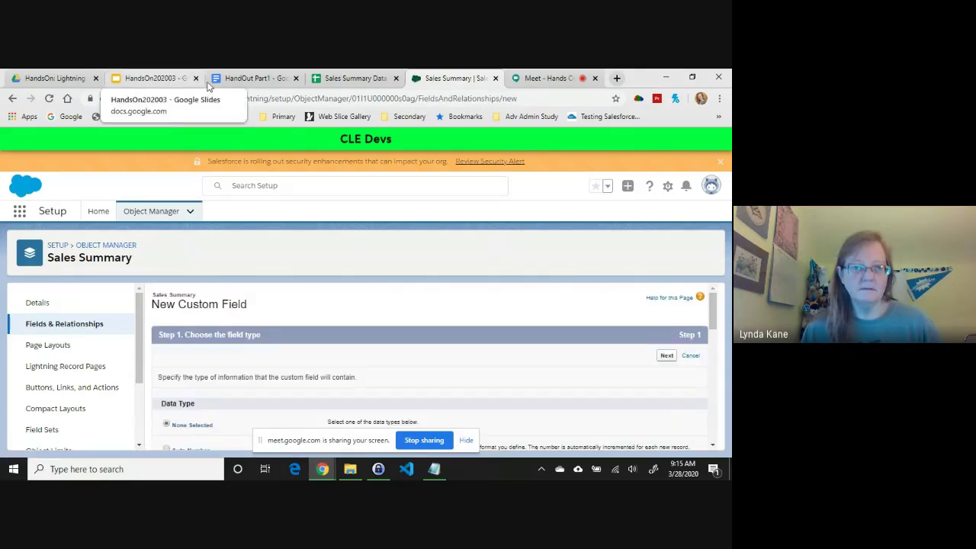
Consult the handout's field table, then choose the Currency data type for the new field and label it Total Spend
click(243, 78)
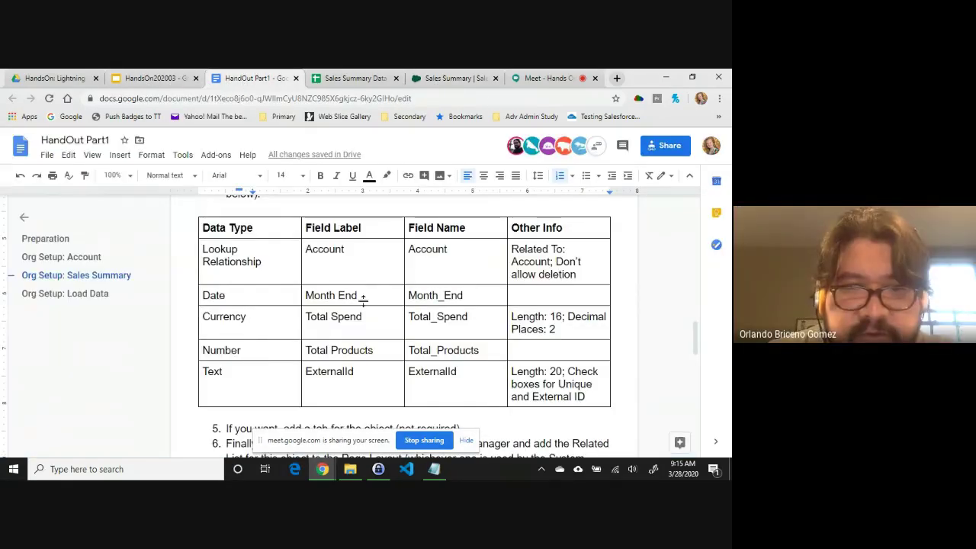
click(462, 79)
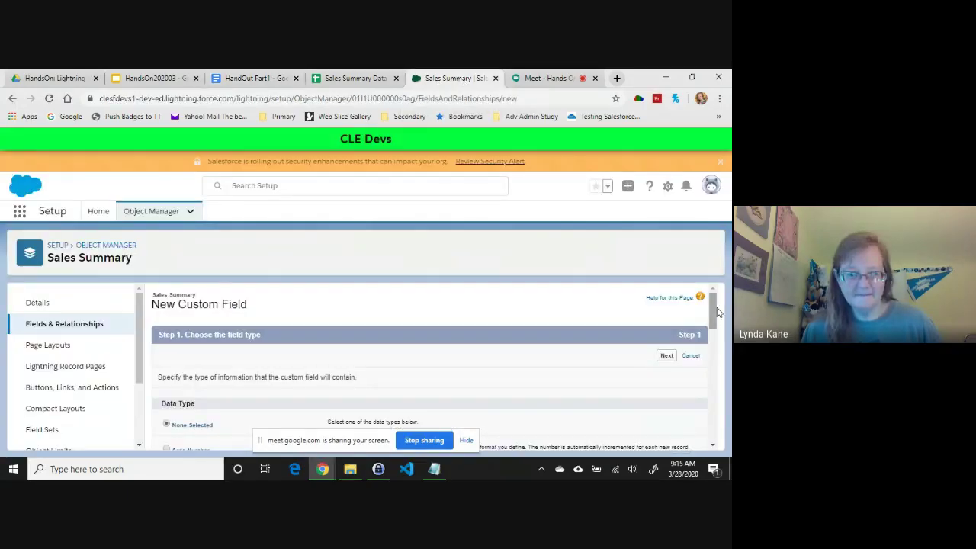
mouse_move(713, 316)
mouse_down()
mouse_move(710, 381)
mouse_move(713, 309)
mouse_up()
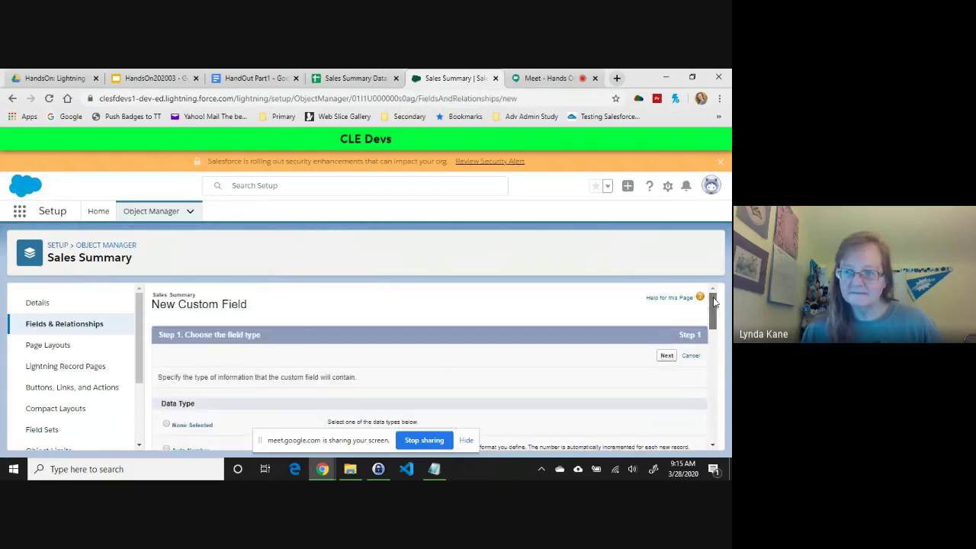
click(668, 356)
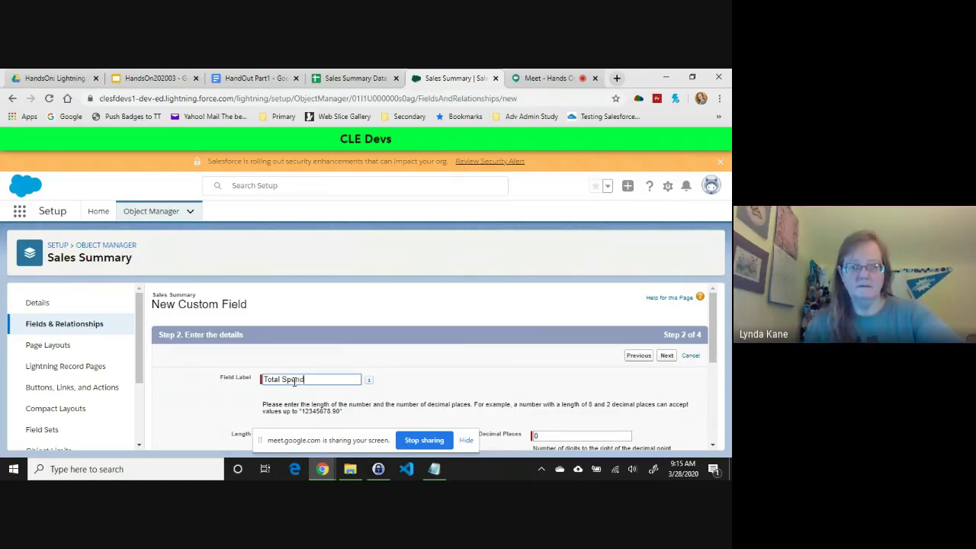
Set the Total Spend length to 16 and decimal places to 2, keep the default access and layouts, and save to begin another field
drag(715, 330, 717, 365)
double_click(279, 353)
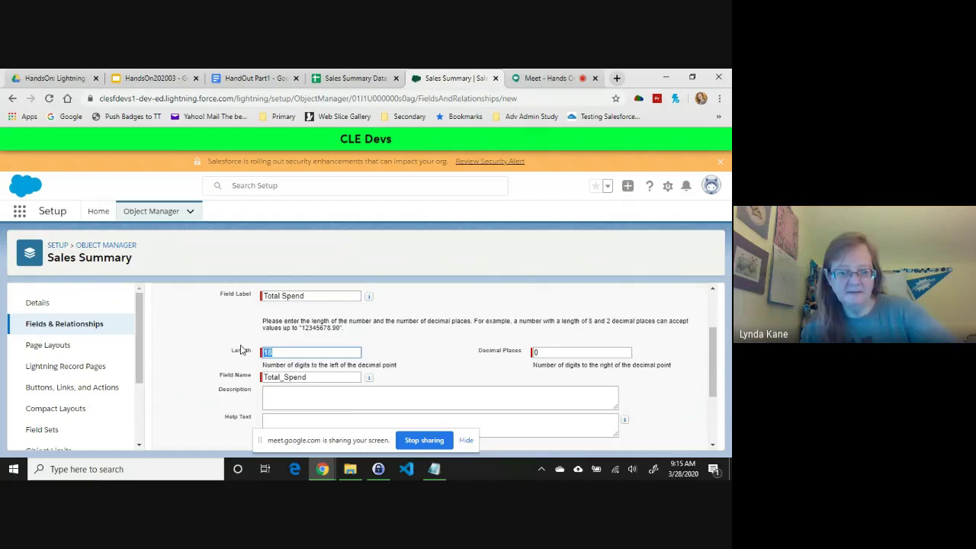
key(Tab)
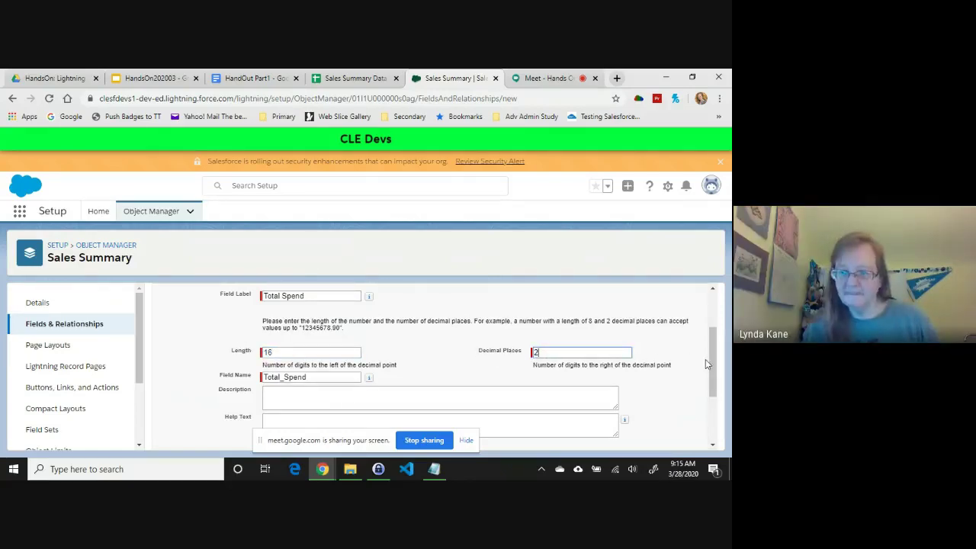
scroll(711, 360, down, 1)
scroll(711, 359, up, 3)
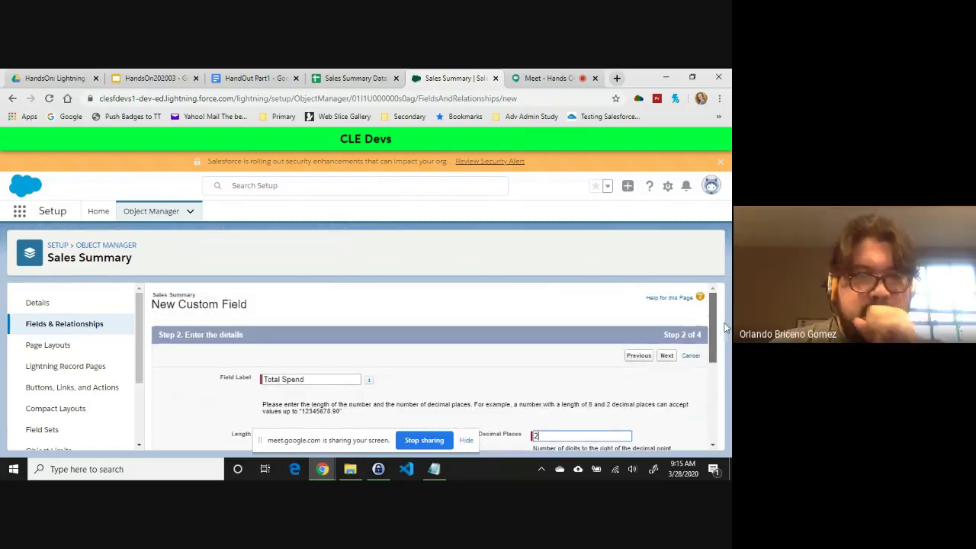
click(676, 356)
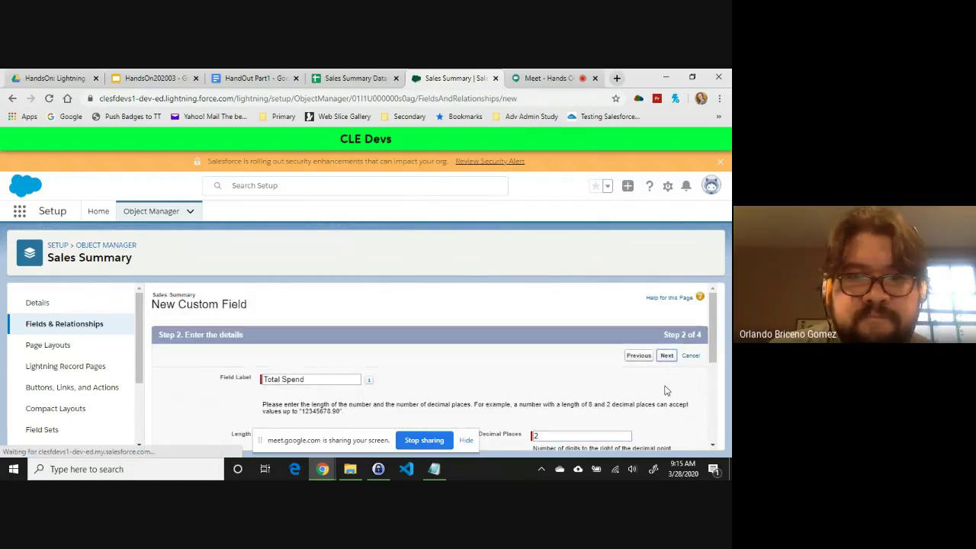
click(667, 355)
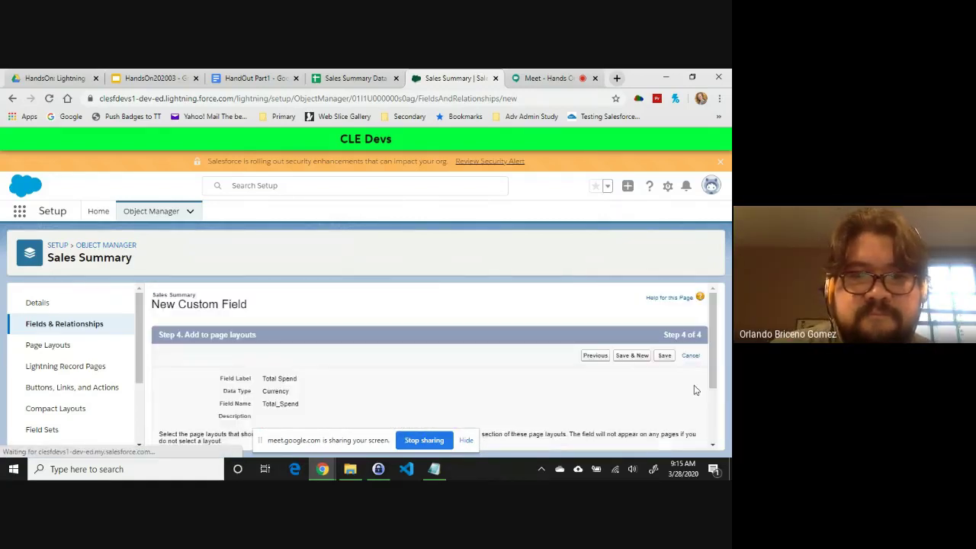
click(637, 357)
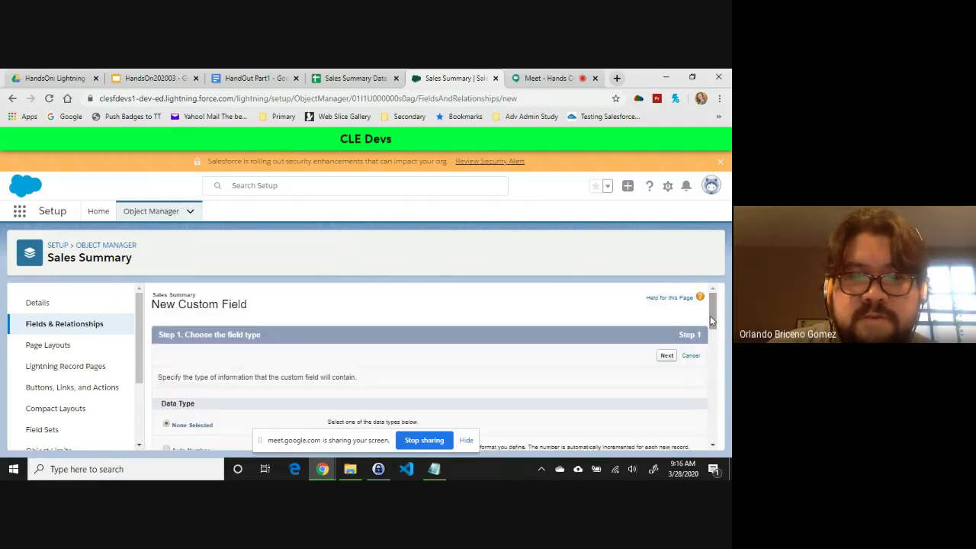
Choose the Number data type for the new Sales Summary field and continue to its details
drag(710, 319, 718, 410)
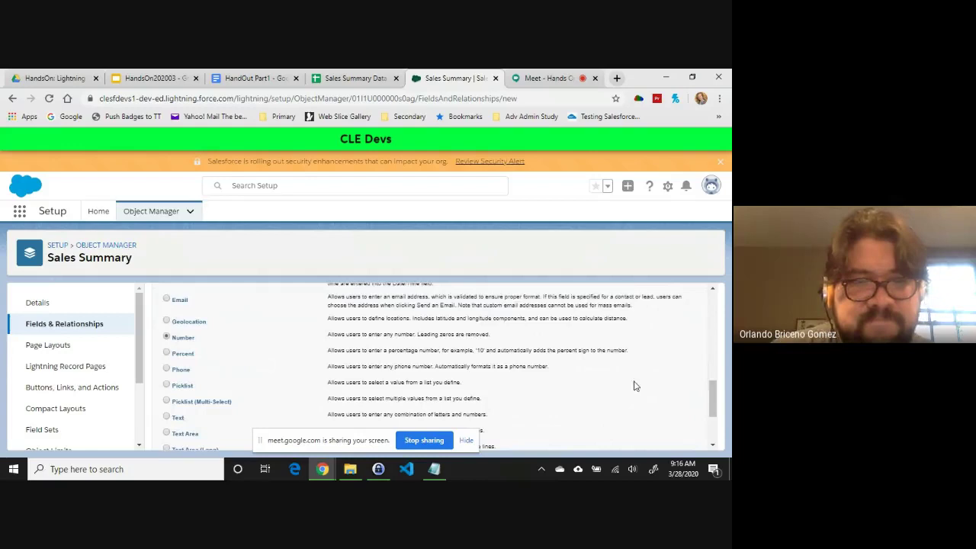
scroll(709, 395, up, 5)
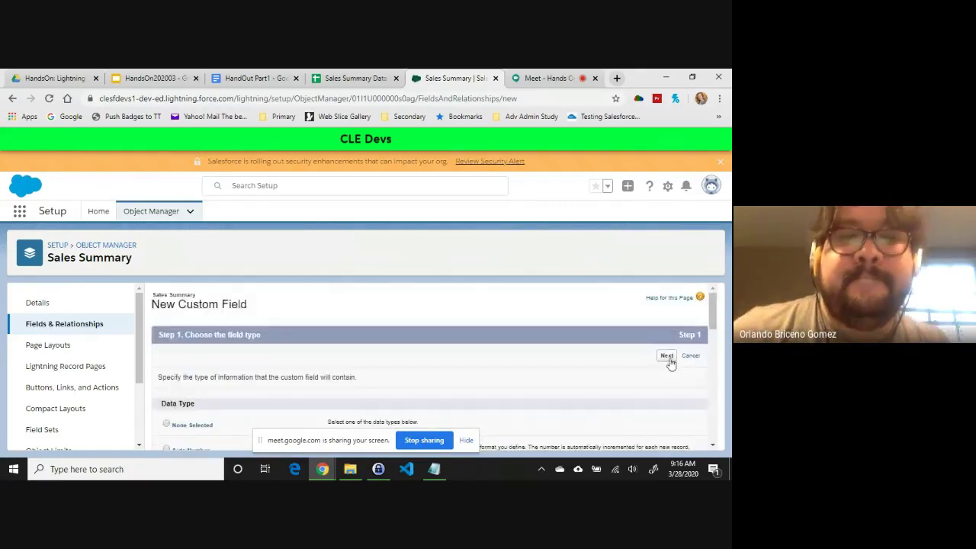
click(666, 355)
Label the number field Total Products, keep the default security and page layout settings, and save it to begin another field
text(T)
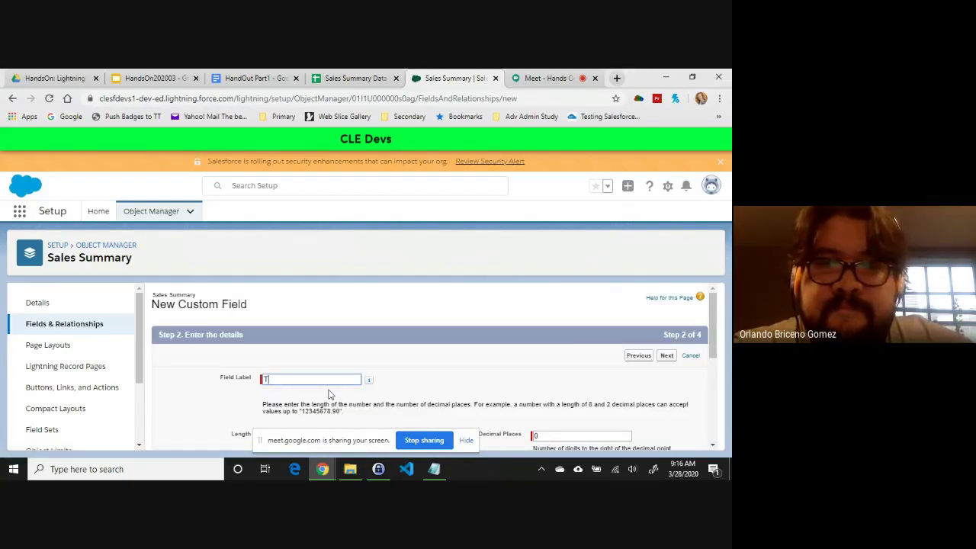
text(otal Prod)
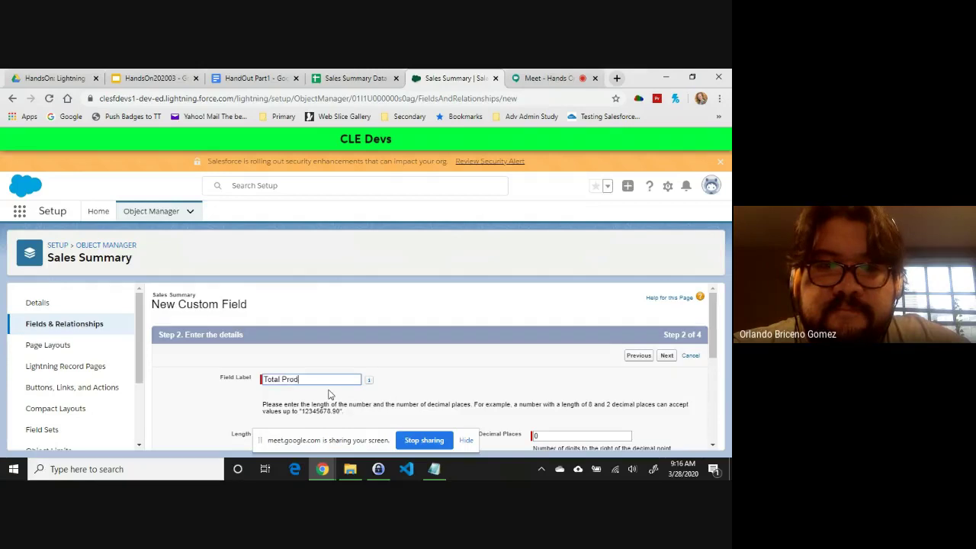
text(ucts)
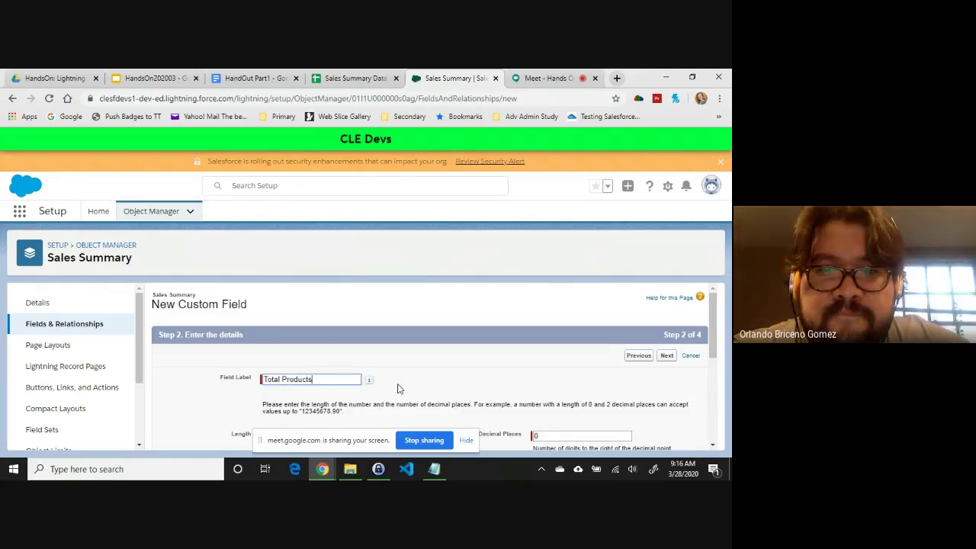
click(440, 384)
drag(719, 311, 715, 342)
scroll(715, 341, up, 1)
click(666, 355)
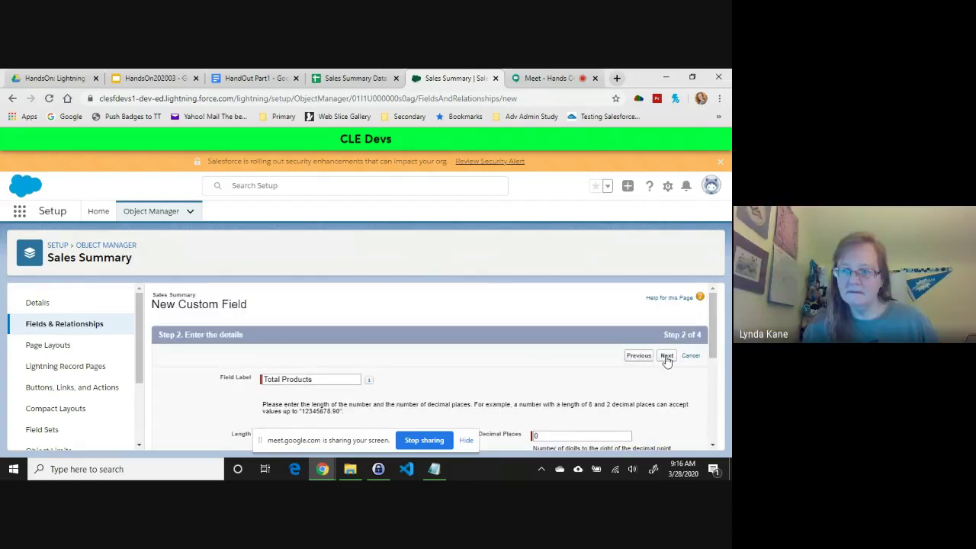
click(666, 356)
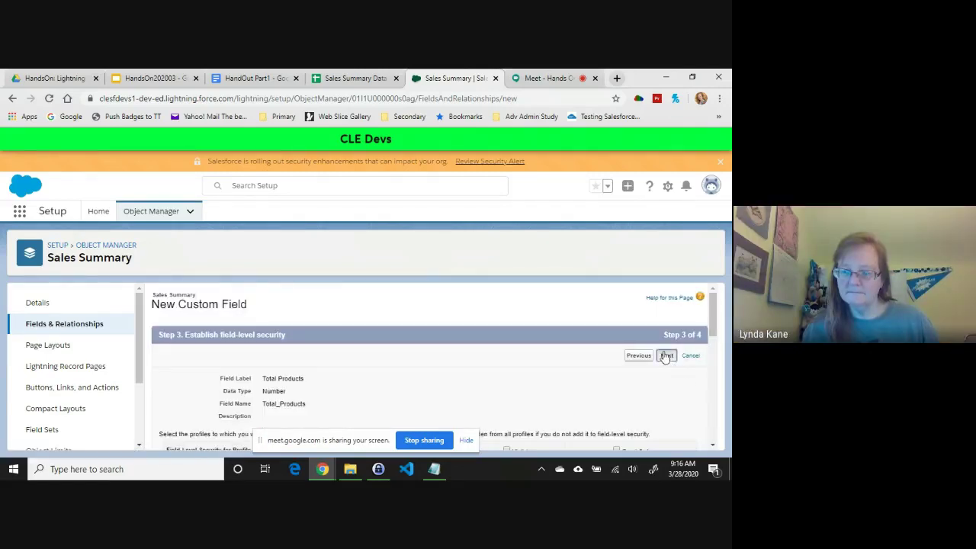
click(632, 357)
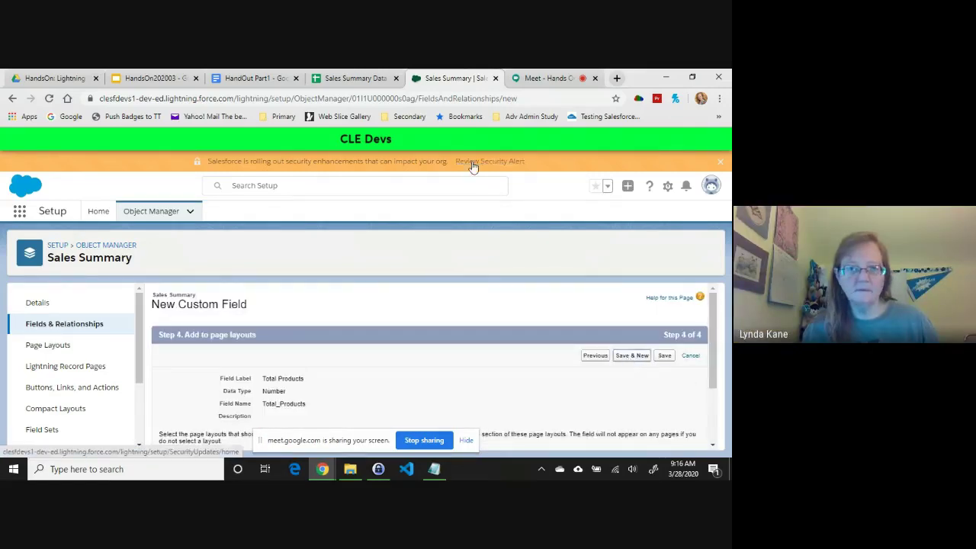
Check the handout's ExternalId row, then choose the Text data type for the new Sales Summary field and continue to its details
click(239, 80)
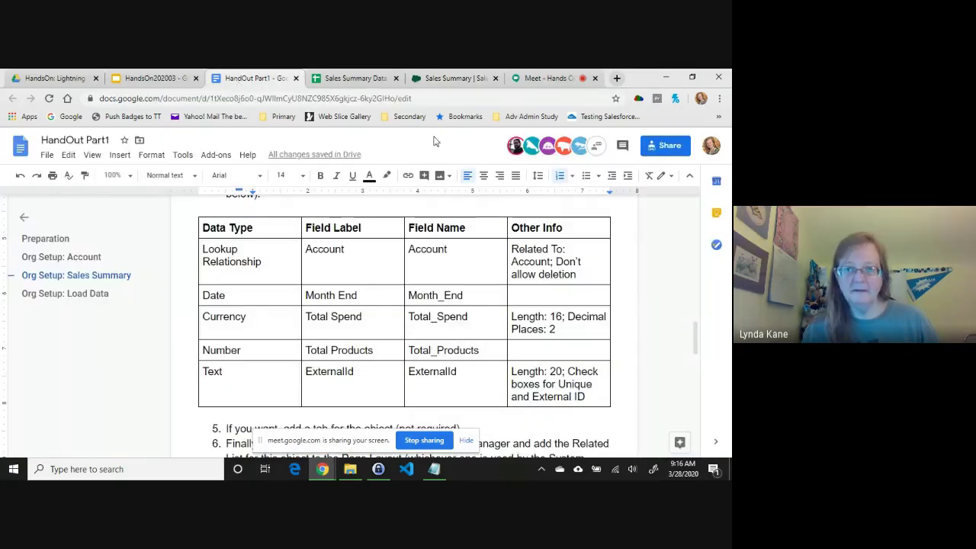
click(452, 77)
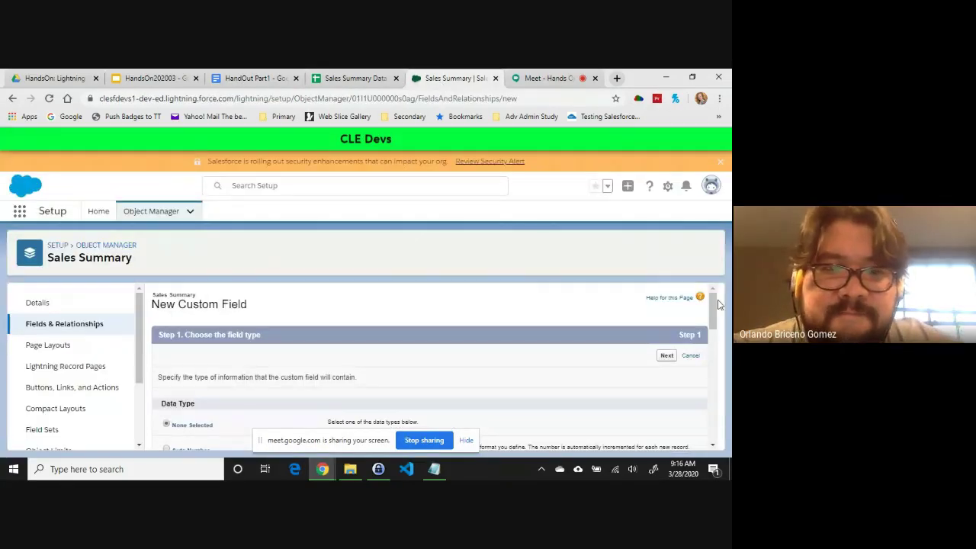
mouse_move(714, 307)
mouse_down()
mouse_move(712, 405)
mouse_move(713, 305)
mouse_up()
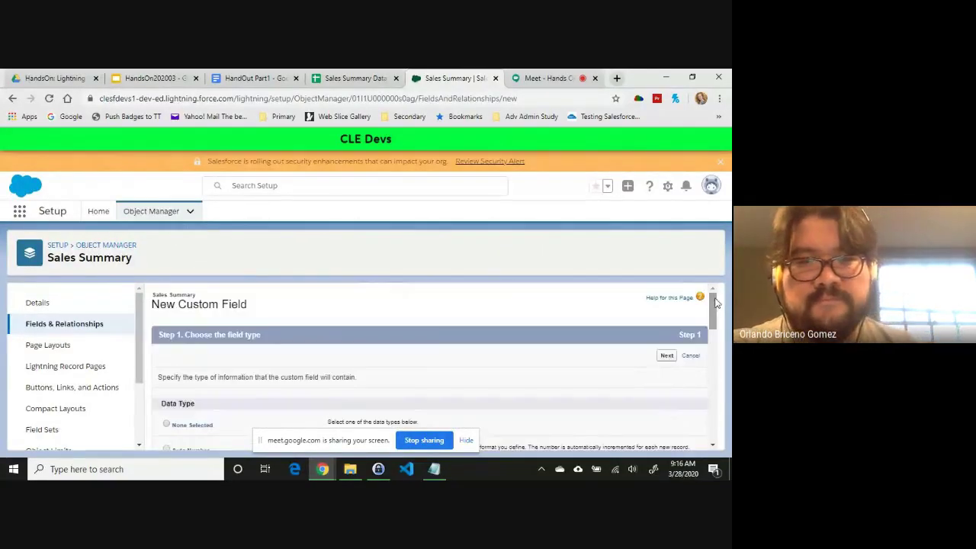
click(668, 356)
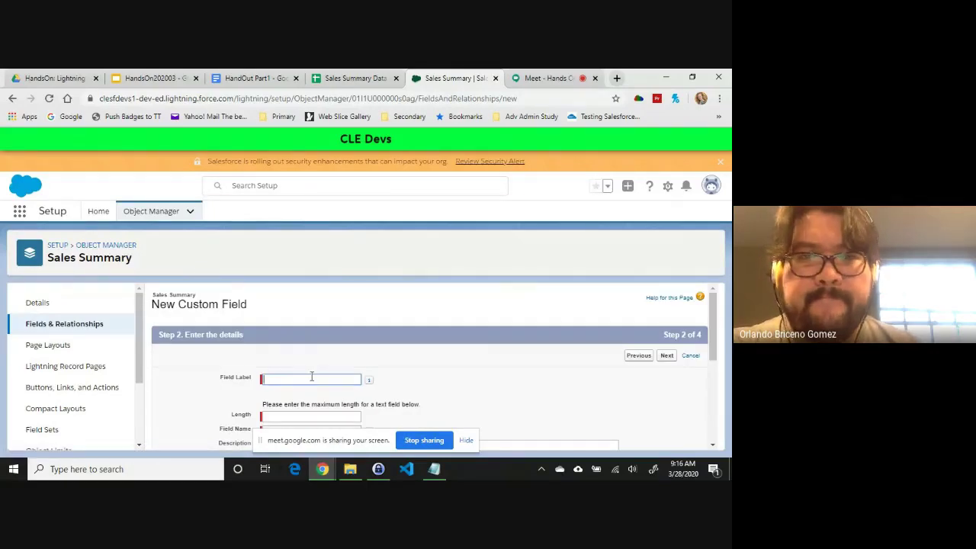
Label the new text field ExternalID, set its length to 20, and disallow duplicate values
text(Exter)
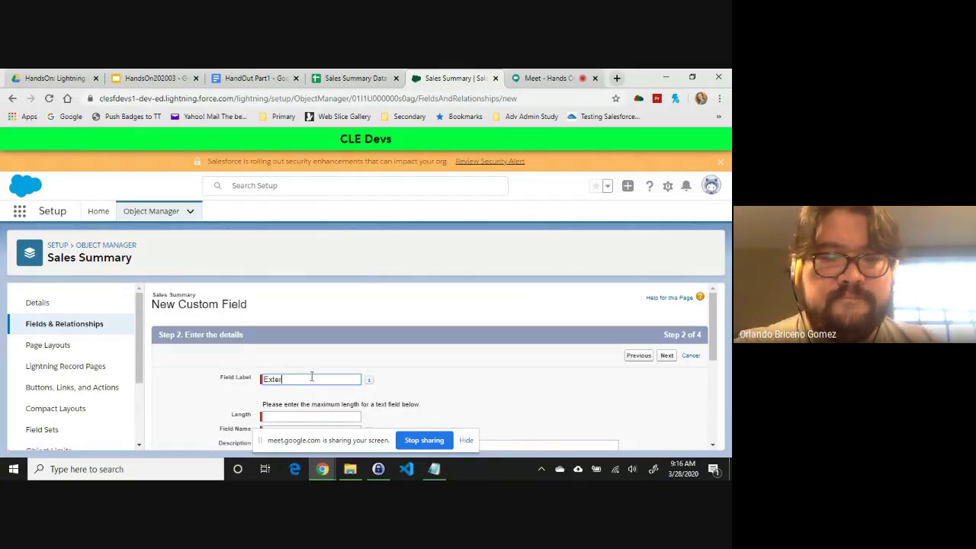
text(nalID)
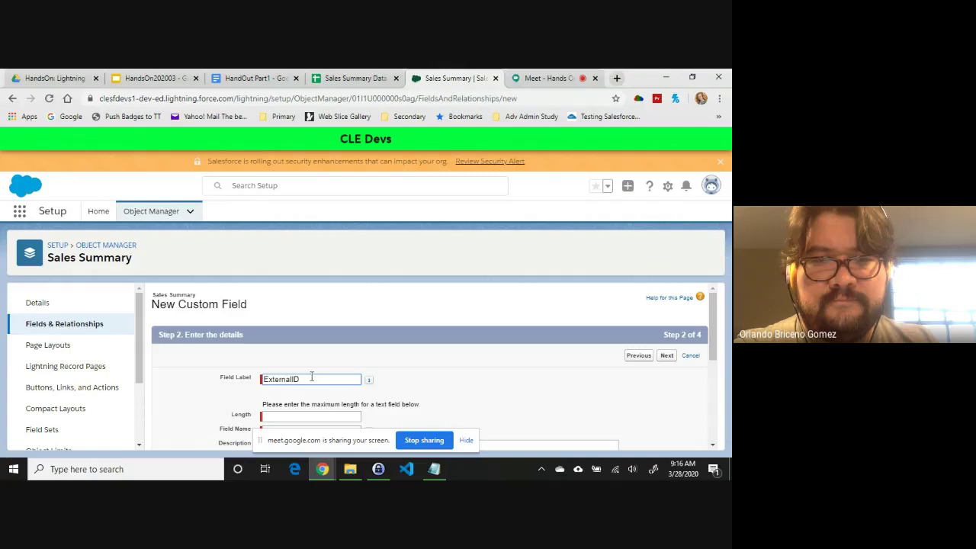
click(307, 417)
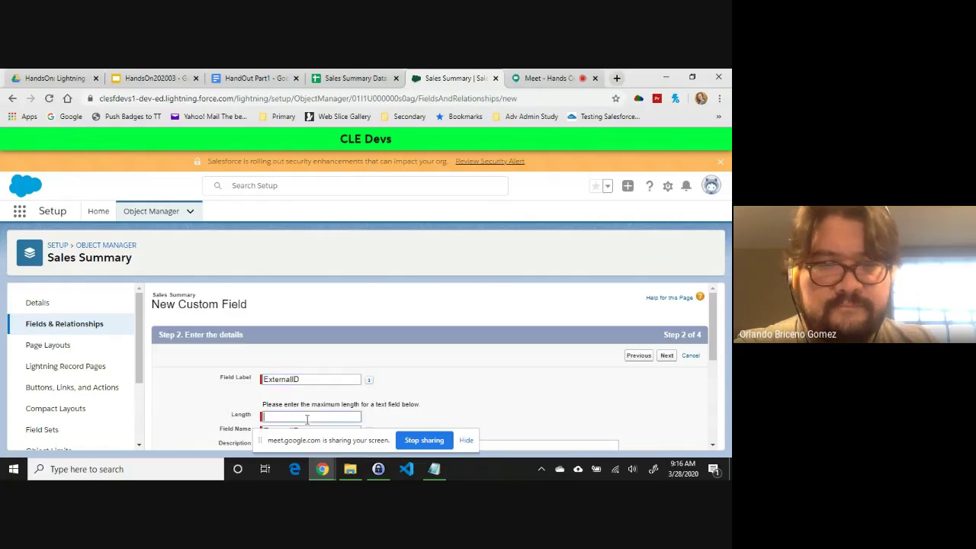
click(652, 356)
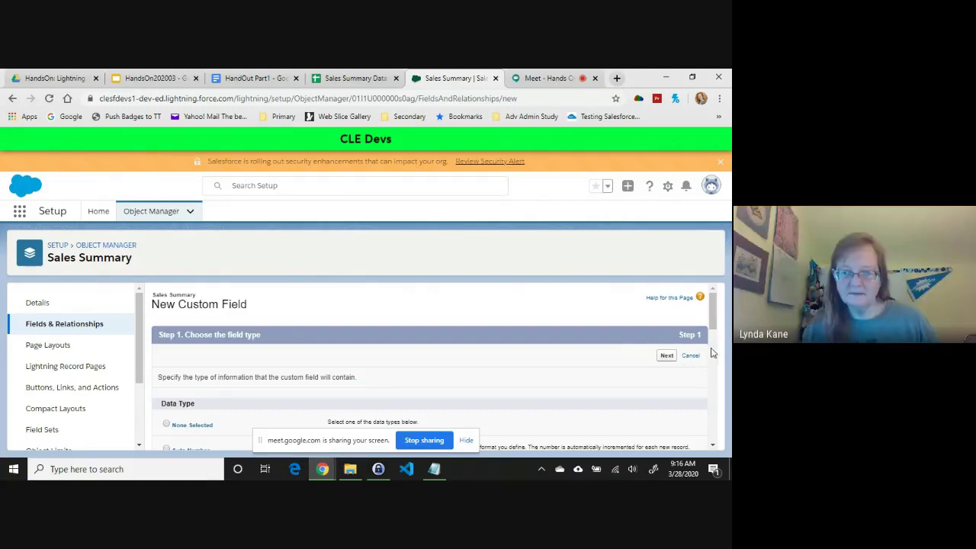
click(711, 351)
drag(711, 349, 730, 393)
click(667, 356)
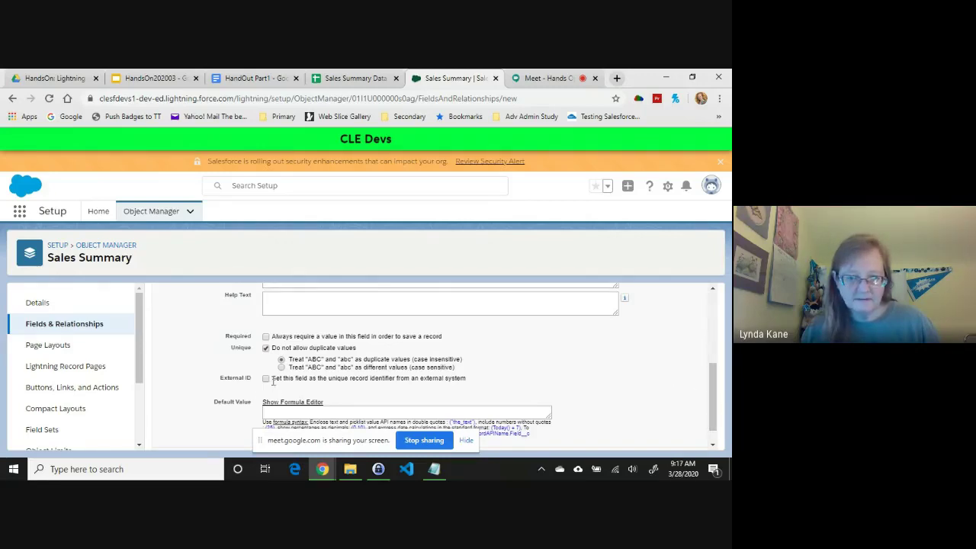
Mark ExternalID as an external ID, keep the default security and page layouts, save it, and review the Sales Summary field list
drag(713, 400, 714, 328)
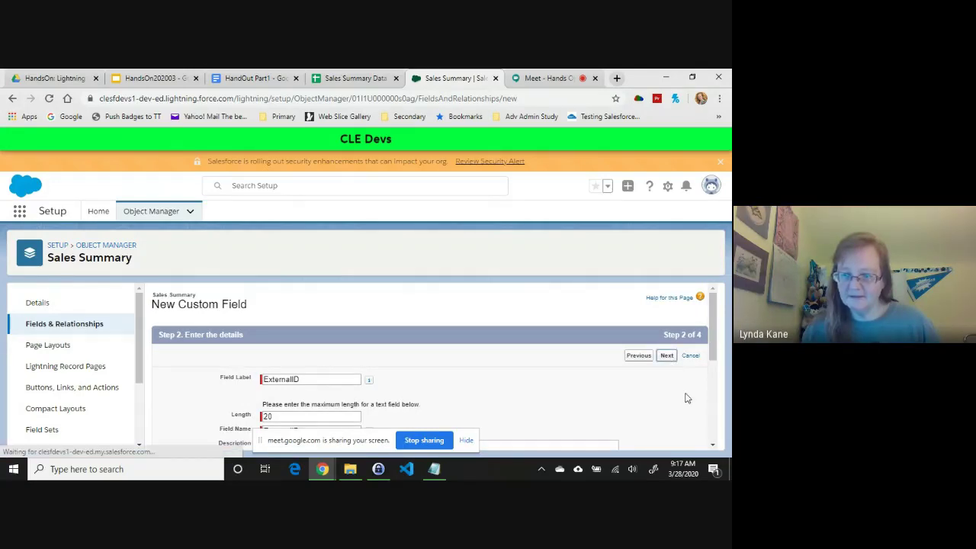
click(668, 356)
click(664, 356)
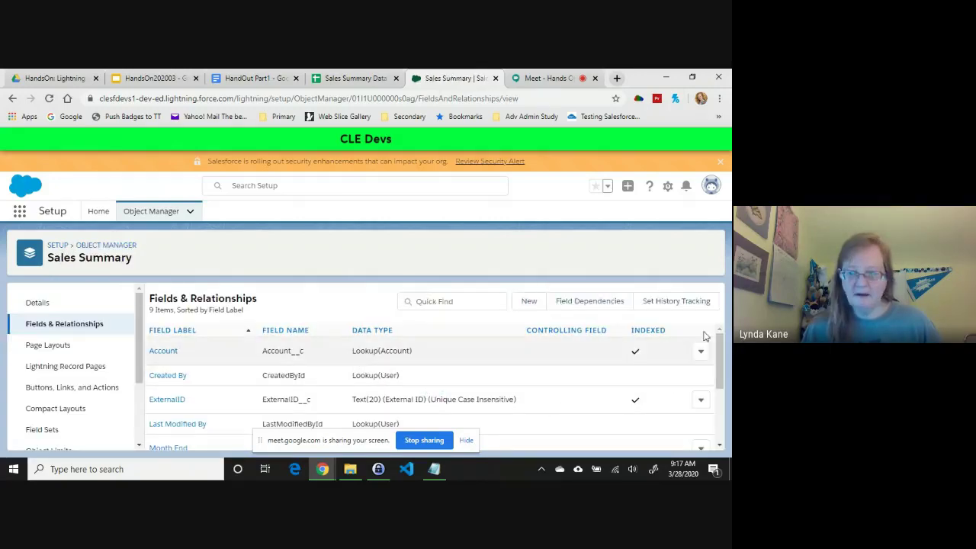
drag(719, 349, 724, 419)
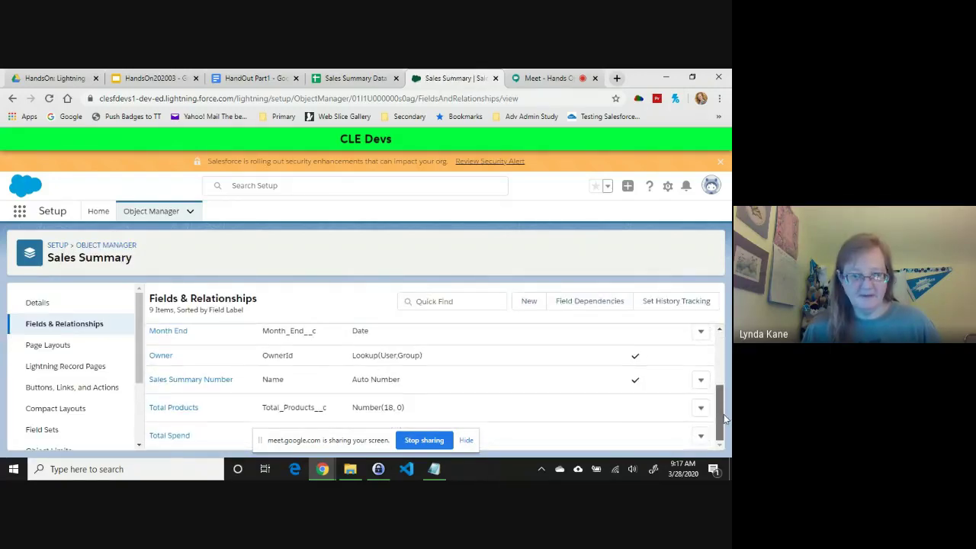
scroll(723, 395, up, 3)
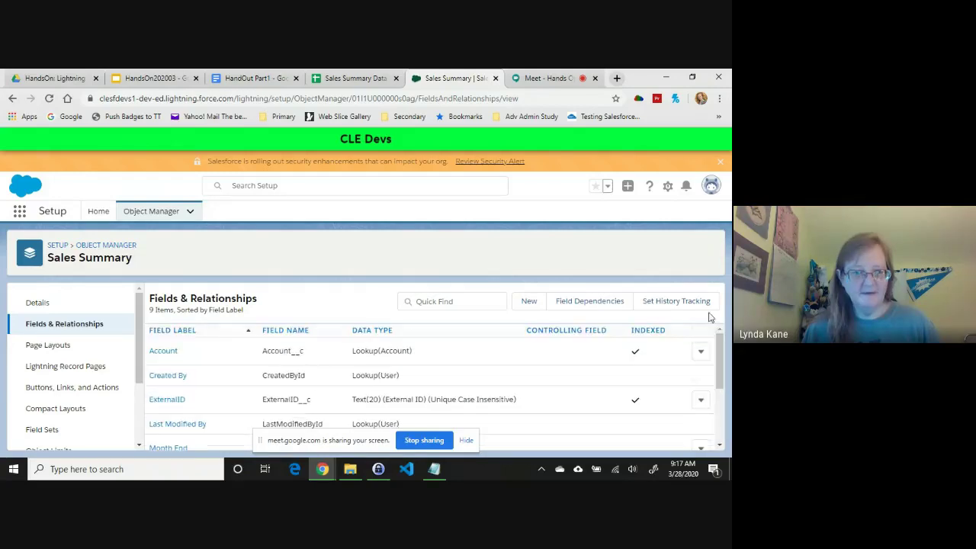
Open the Account object's Cust ExternalId field for editing, disallow duplicate values, and save the field
click(131, 211)
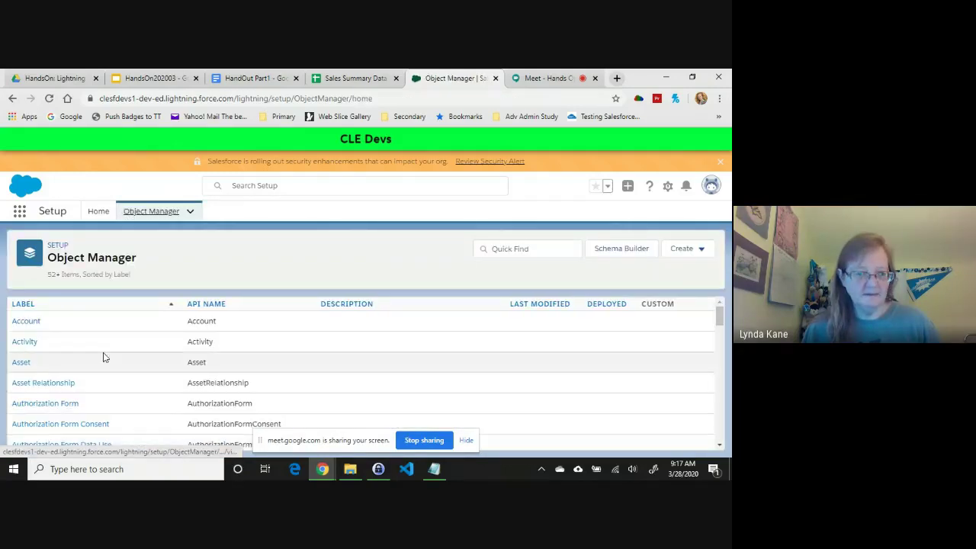
click(25, 322)
click(61, 326)
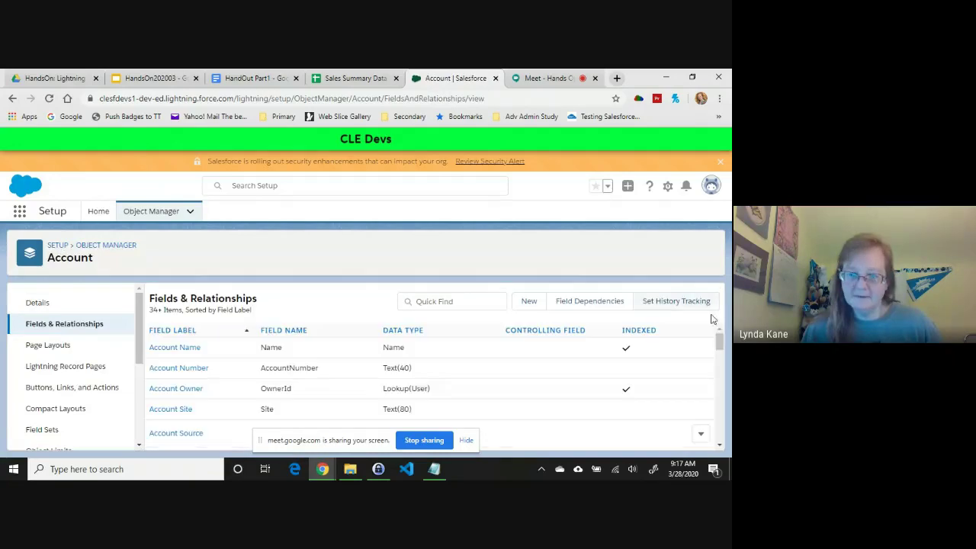
drag(721, 345, 723, 366)
scroll(304, 372, down, 1)
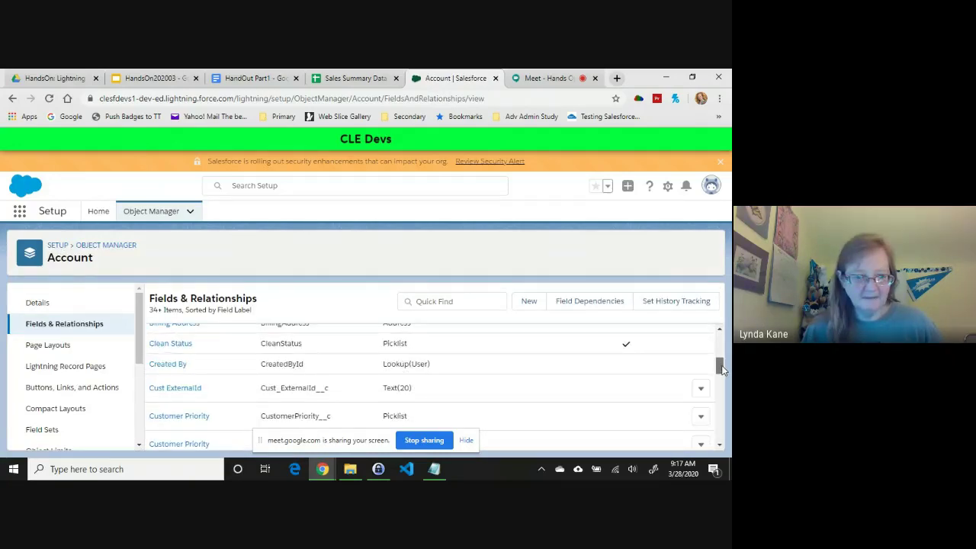
click(174, 369)
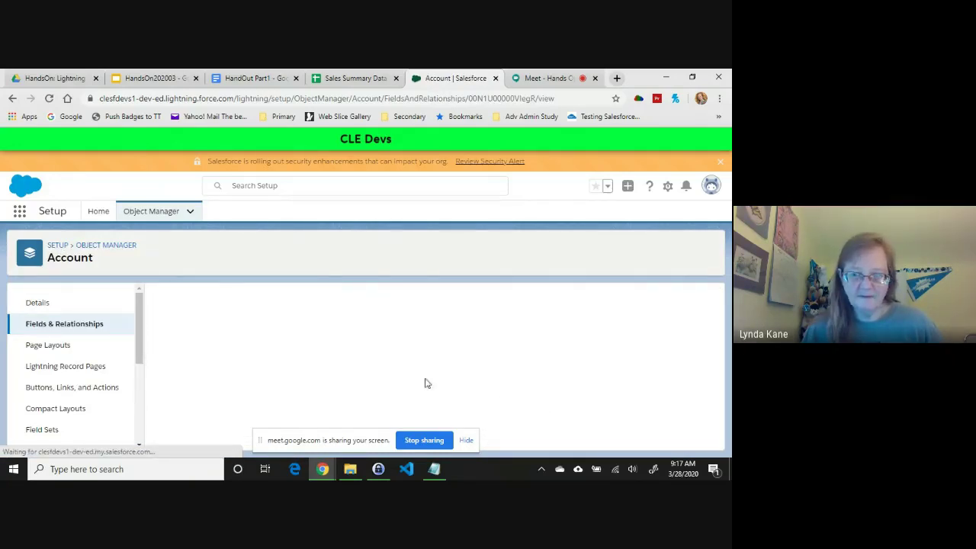
click(339, 353)
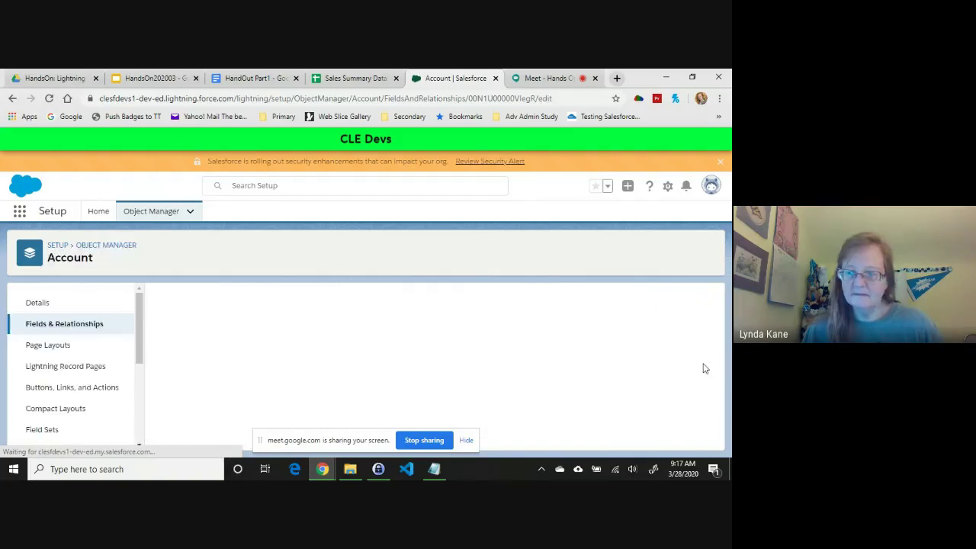
drag(710, 323, 710, 417)
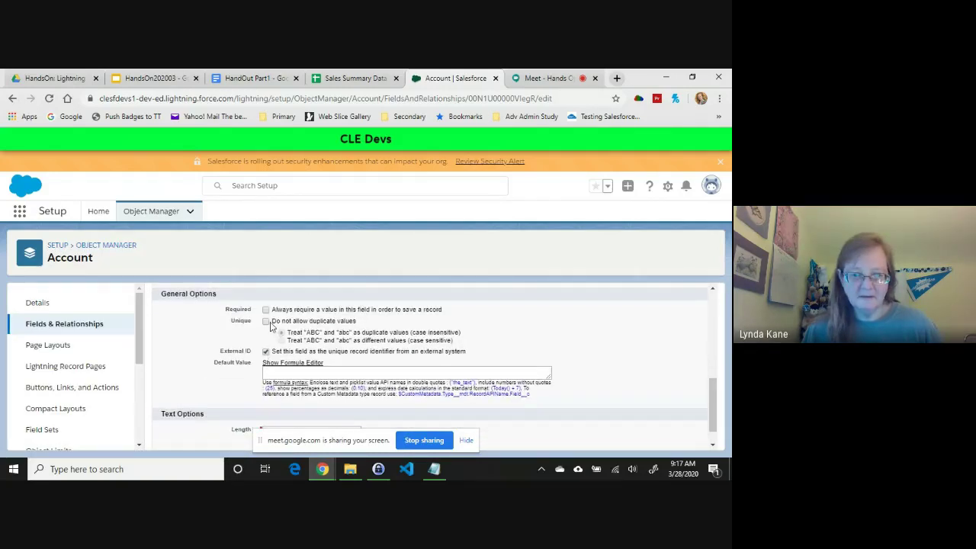
drag(715, 400, 712, 313)
click(396, 314)
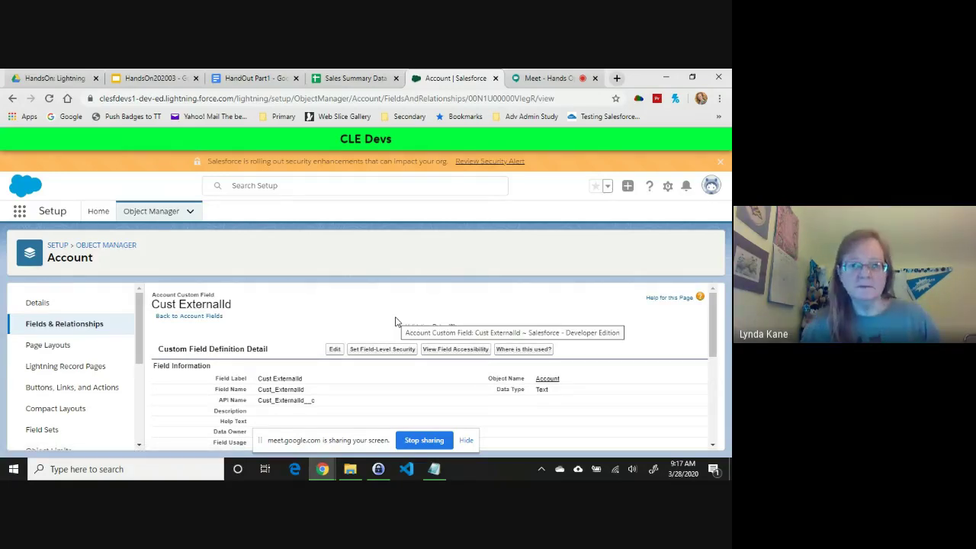
Check the handout's final Sales Summary instructions, then open the Account object's Account Layout and display its available related lists
click(238, 84)
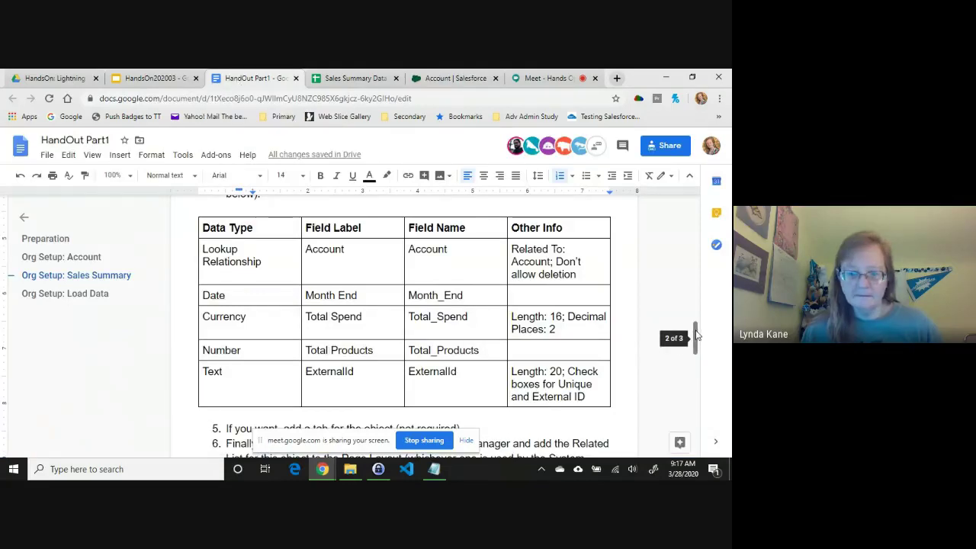
drag(695, 338, 695, 360)
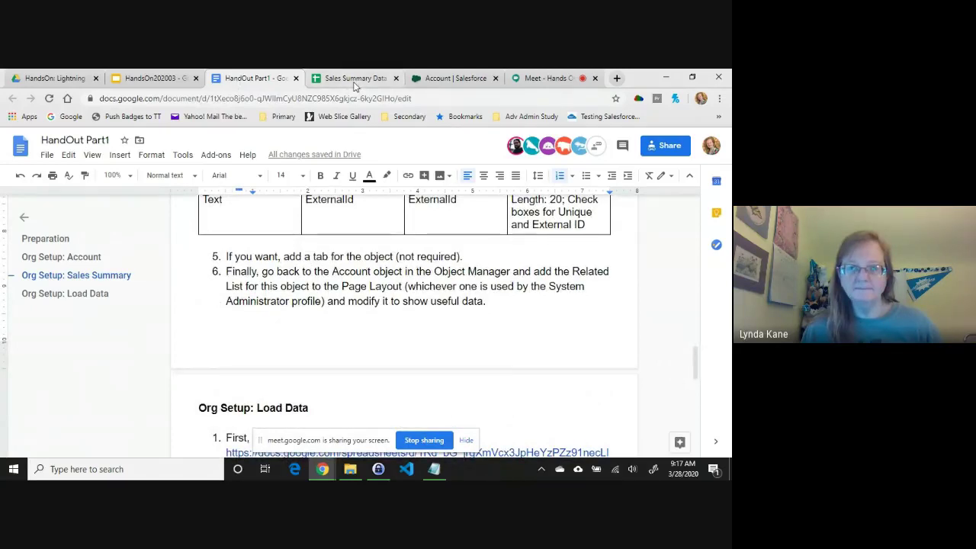
click(452, 78)
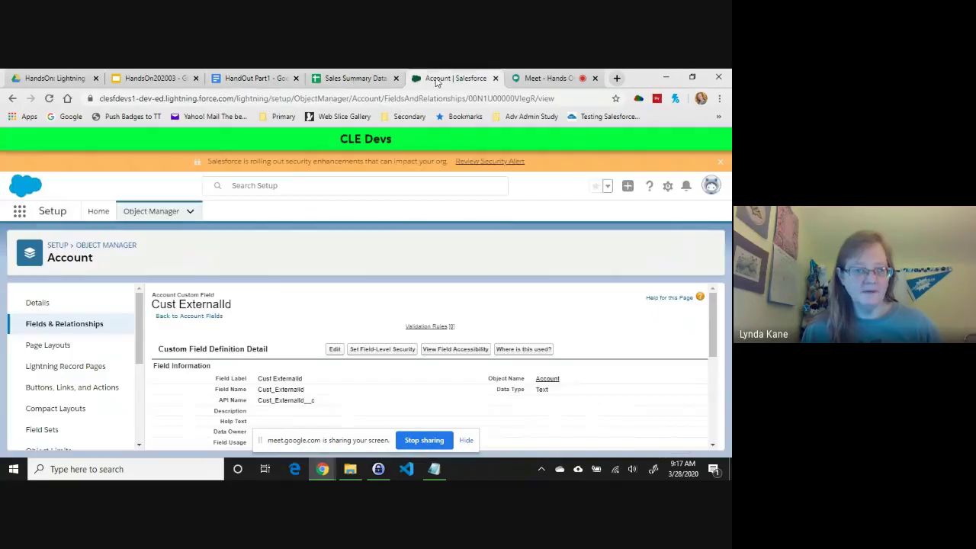
click(53, 351)
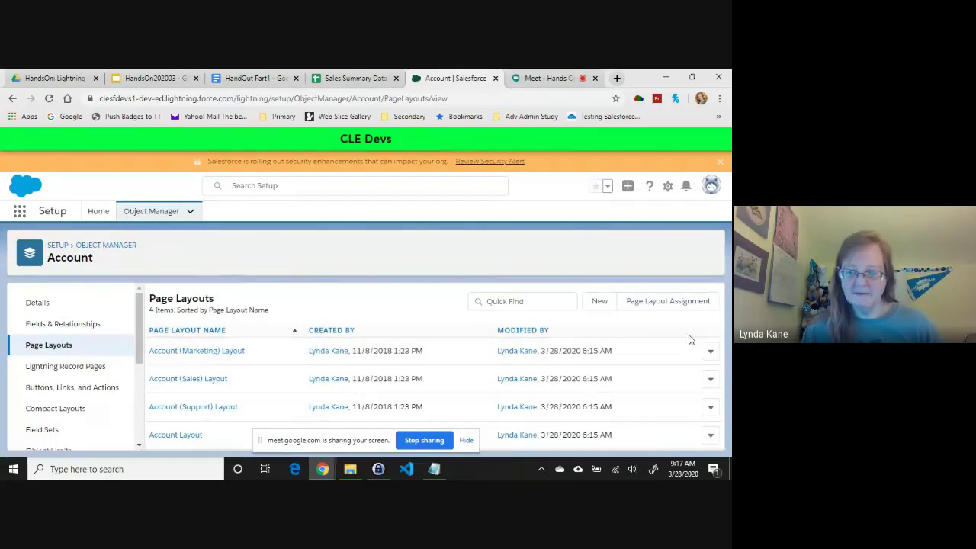
click(168, 435)
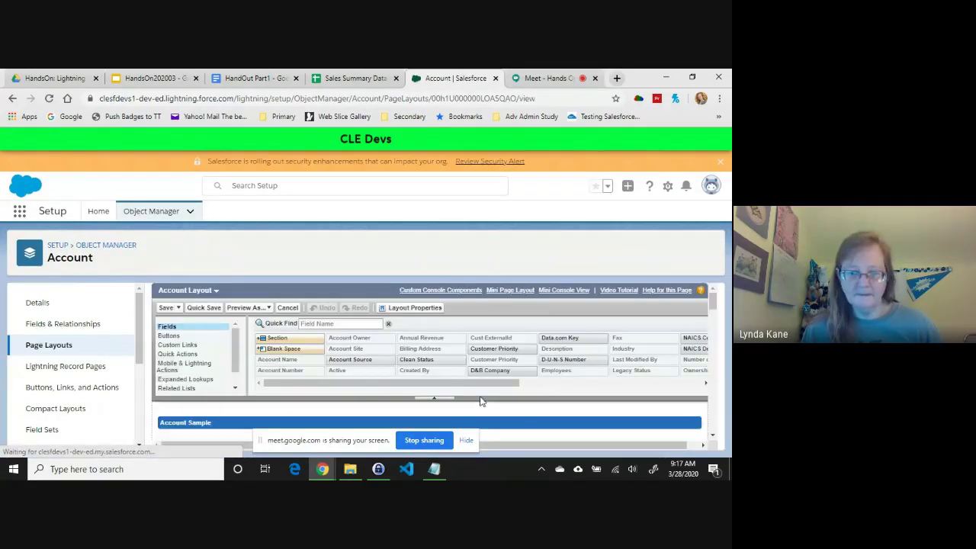
click(180, 388)
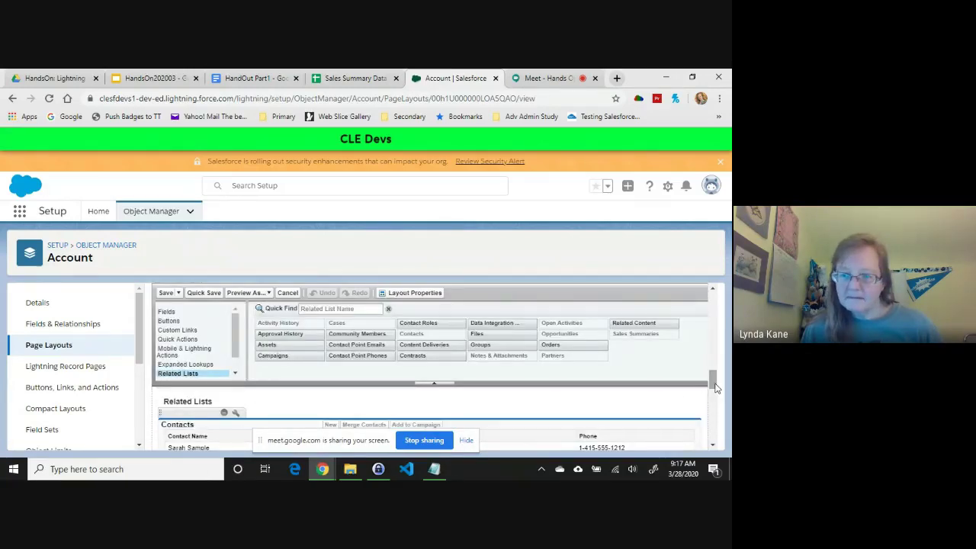
Move the Sales Summaries related list directly below Contacts, save Account Layout, and agree to overwrite users' related list customizations
drag(713, 384, 717, 433)
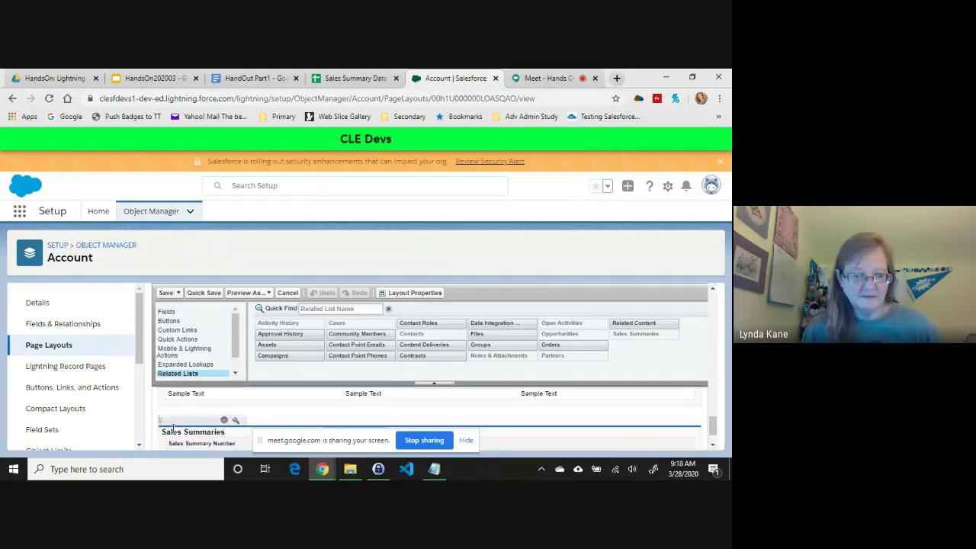
drag(180, 420, 201, 425)
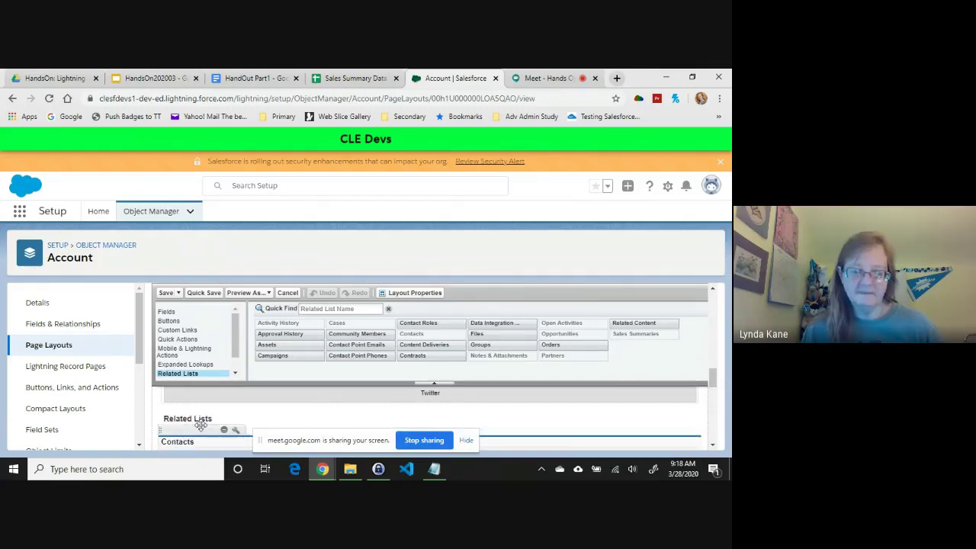
drag(718, 391, 715, 447)
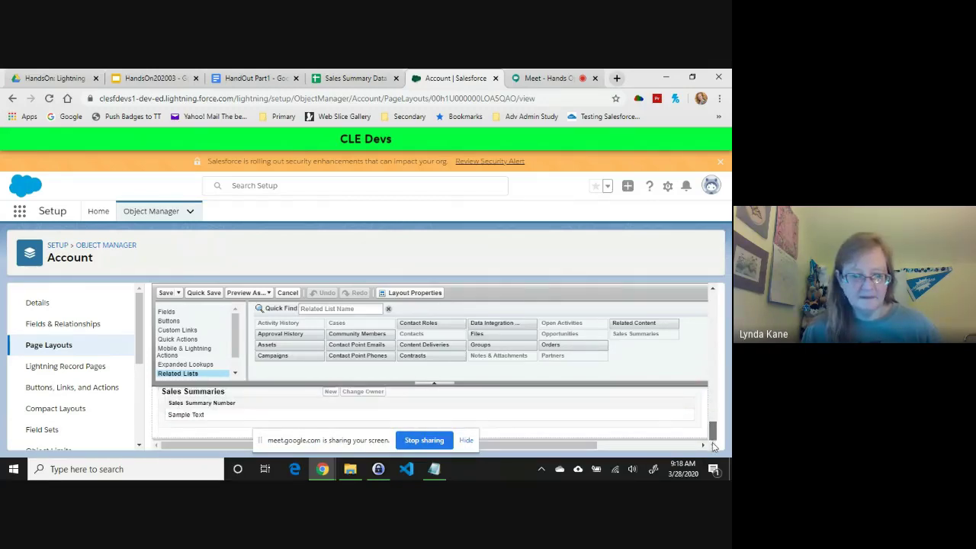
click(671, 320)
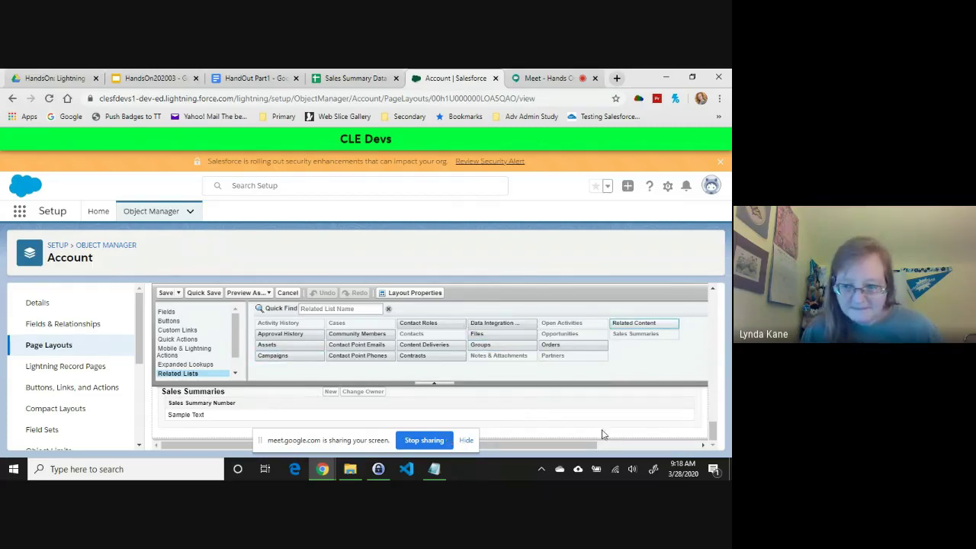
scroll(354, 427, up, 1)
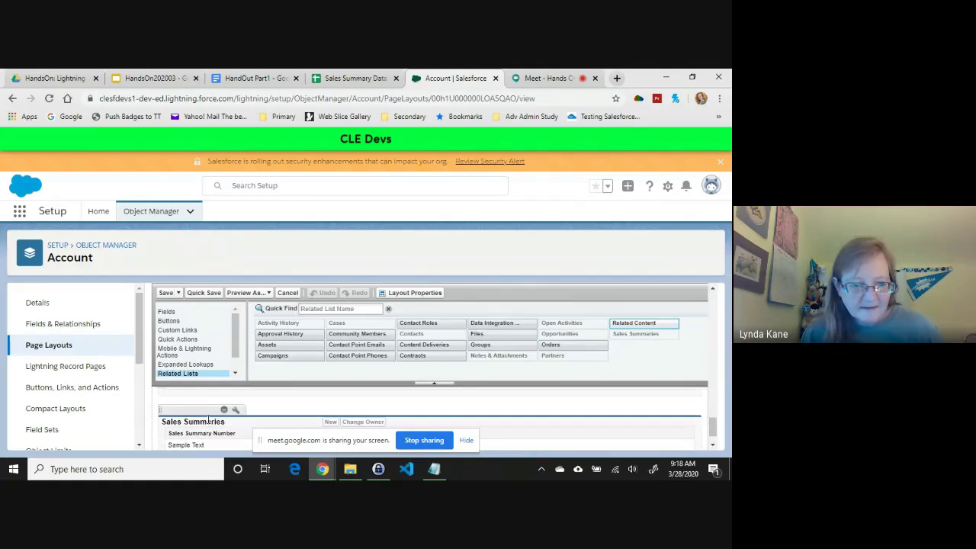
drag(204, 410, 184, 406)
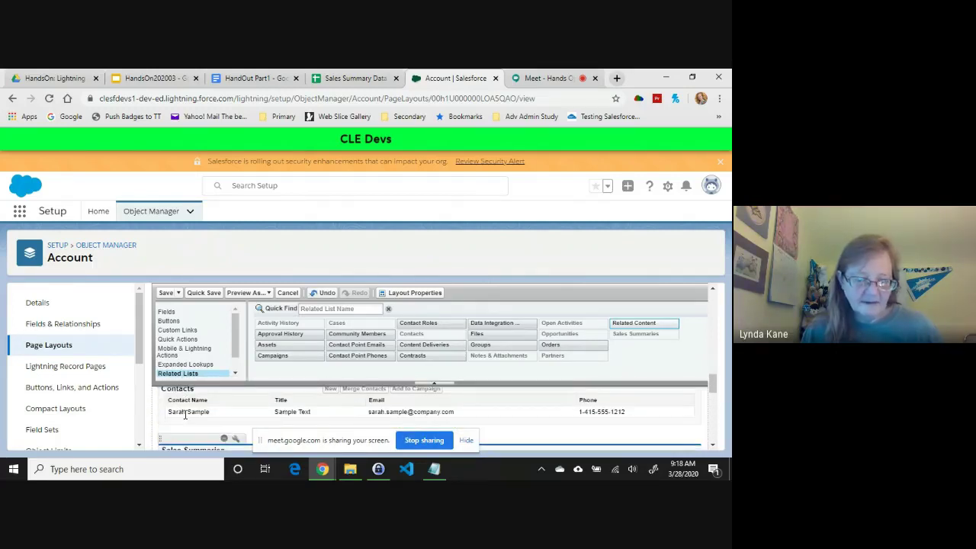
click(164, 294)
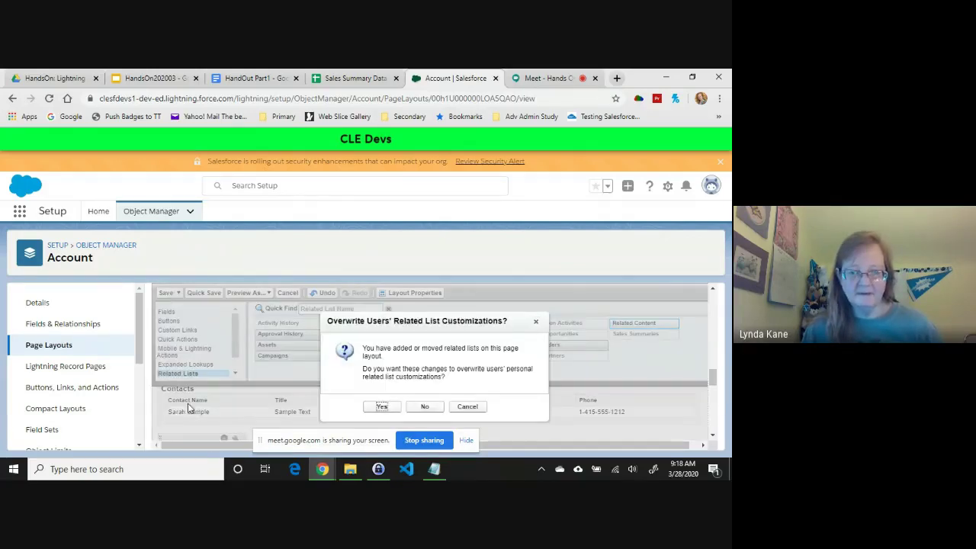
click(379, 410)
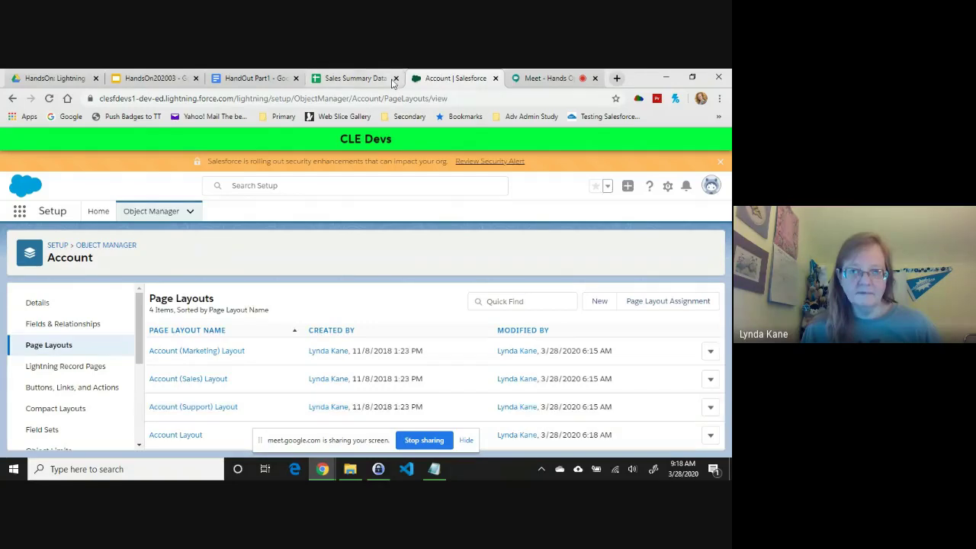
Switch to the Sales app, show the All Accounts list view, and pin it as the default account list
click(19, 213)
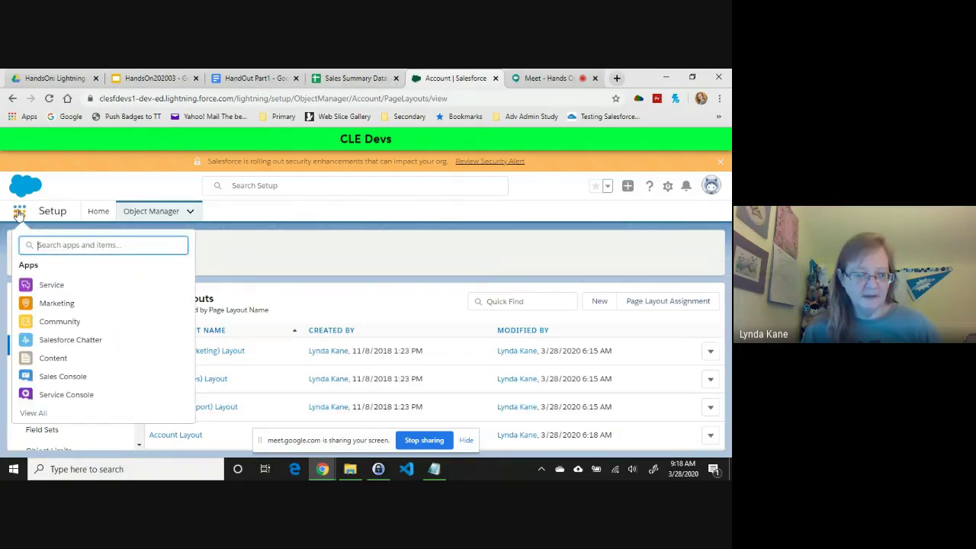
click(41, 414)
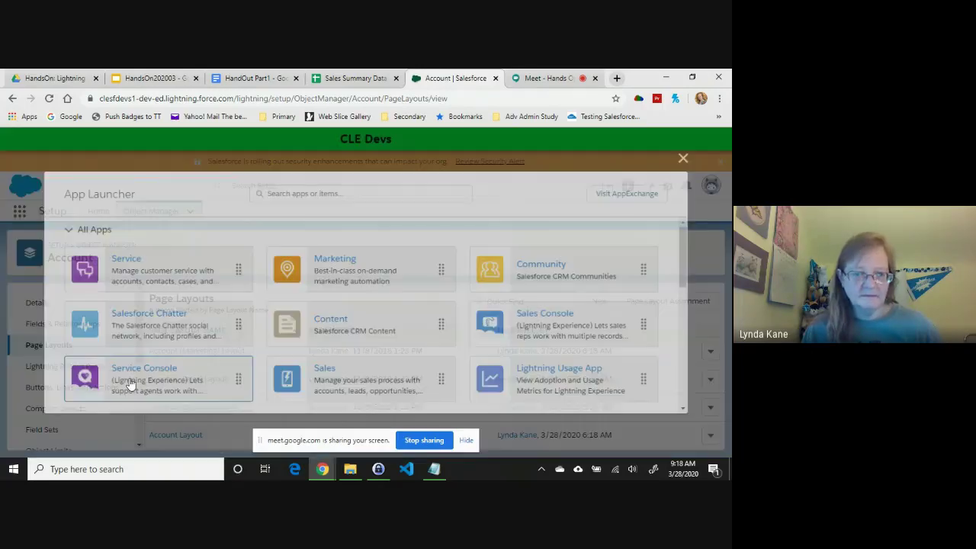
click(319, 378)
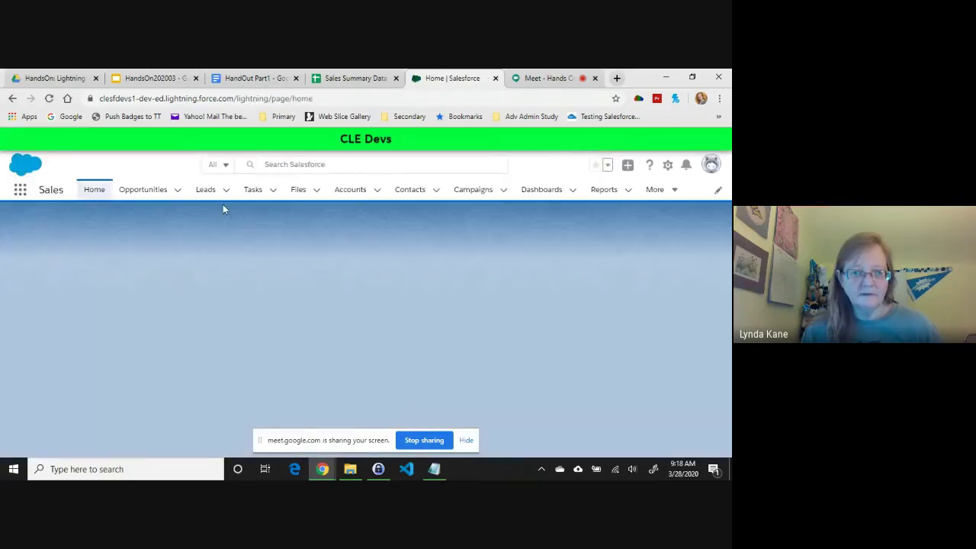
click(351, 190)
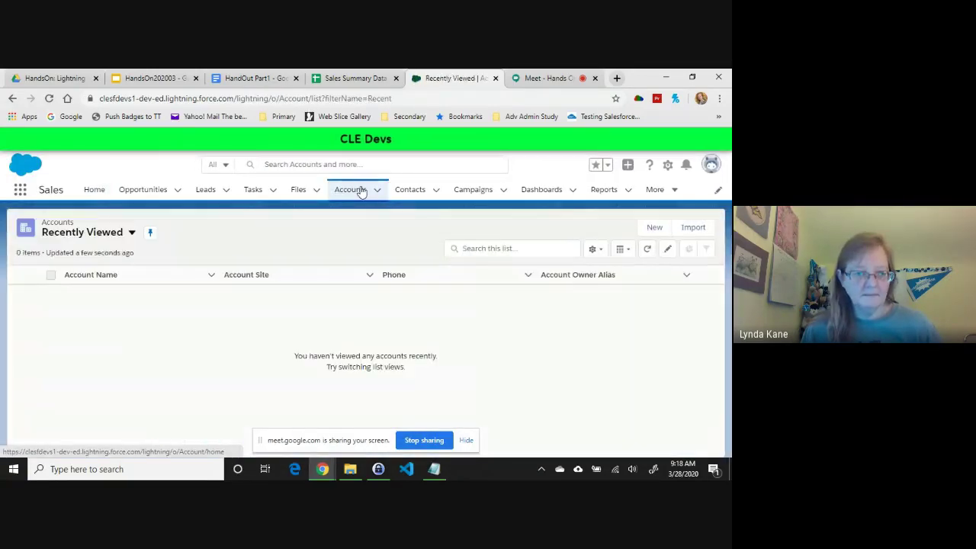
click(130, 232)
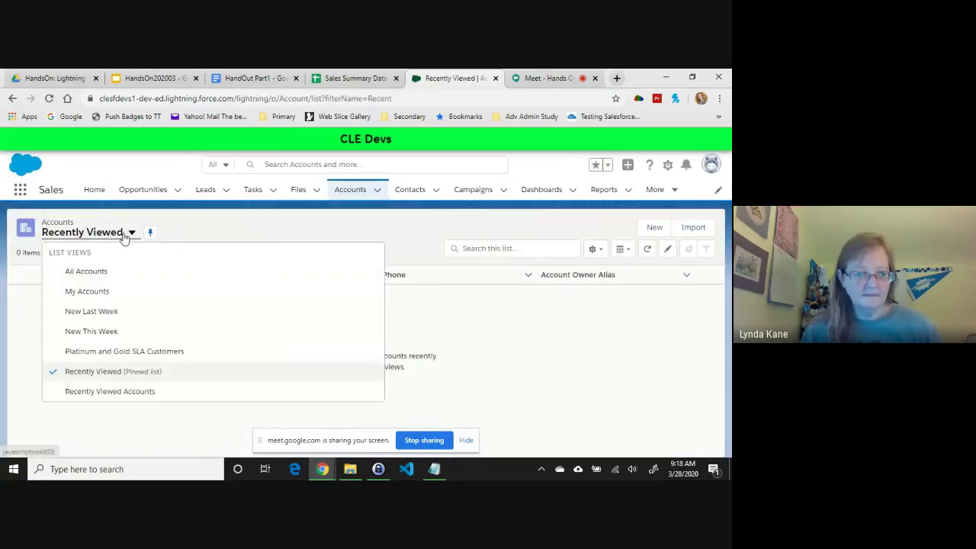
click(87, 275)
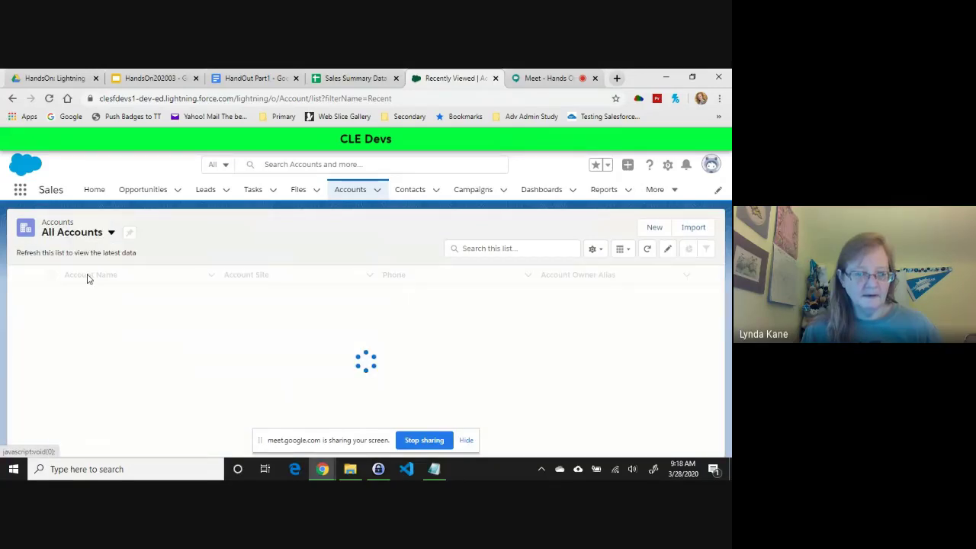
click(130, 234)
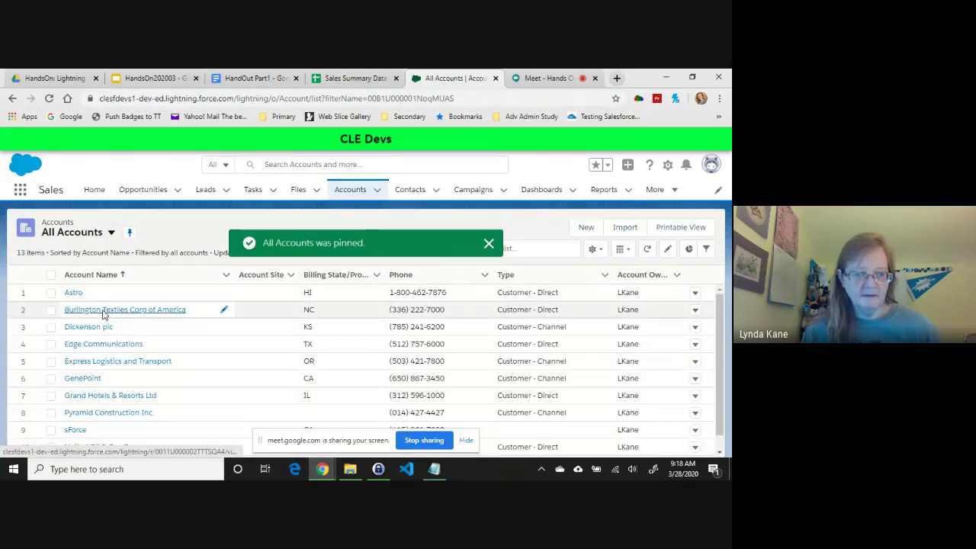
Open the Burlington Textiles Corp of America account and check its related lists for Sales Summaries
click(105, 311)
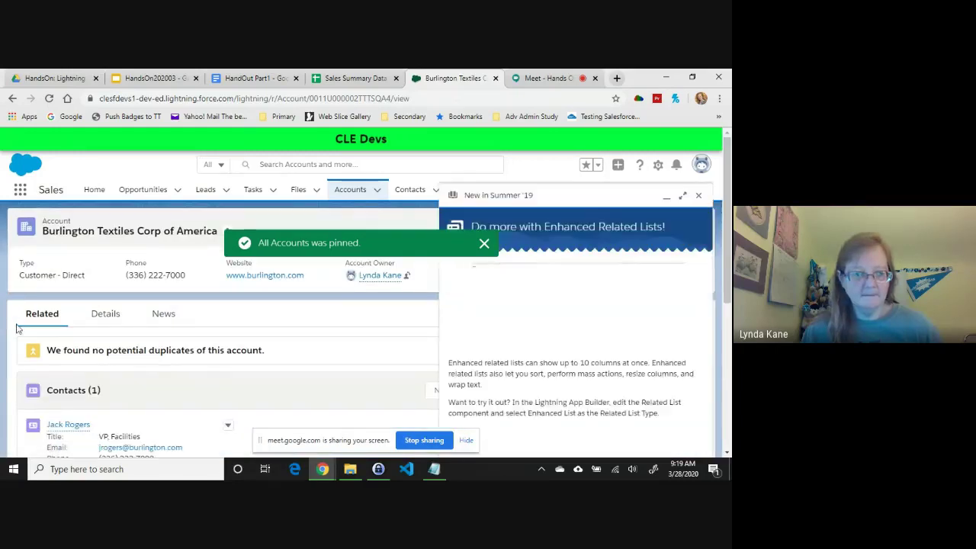
scroll(153, 351, down, 3)
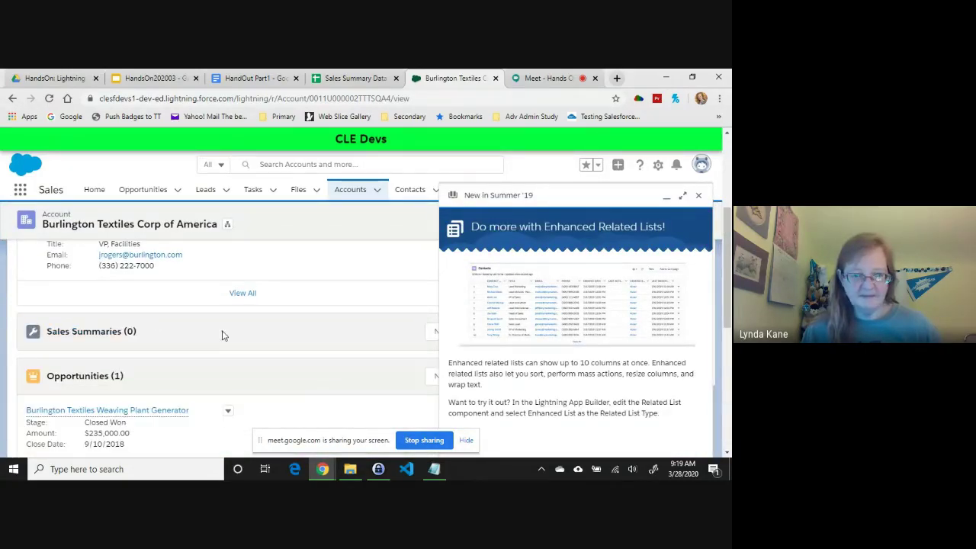
scroll(80, 286, up, 5)
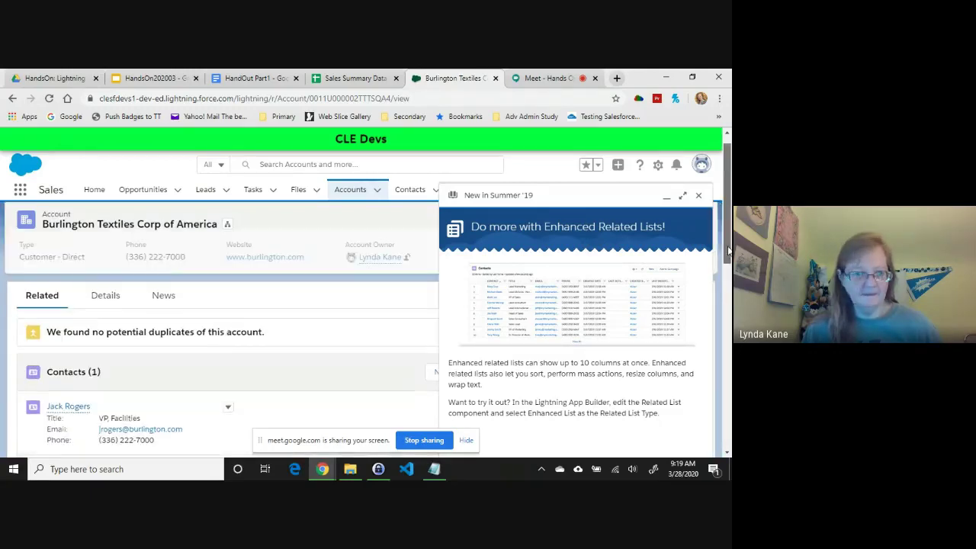
Read the handout's Org Setup: Load Data instructions and examine the sample records in the Sales Summary Data spreadsheet
click(332, 78)
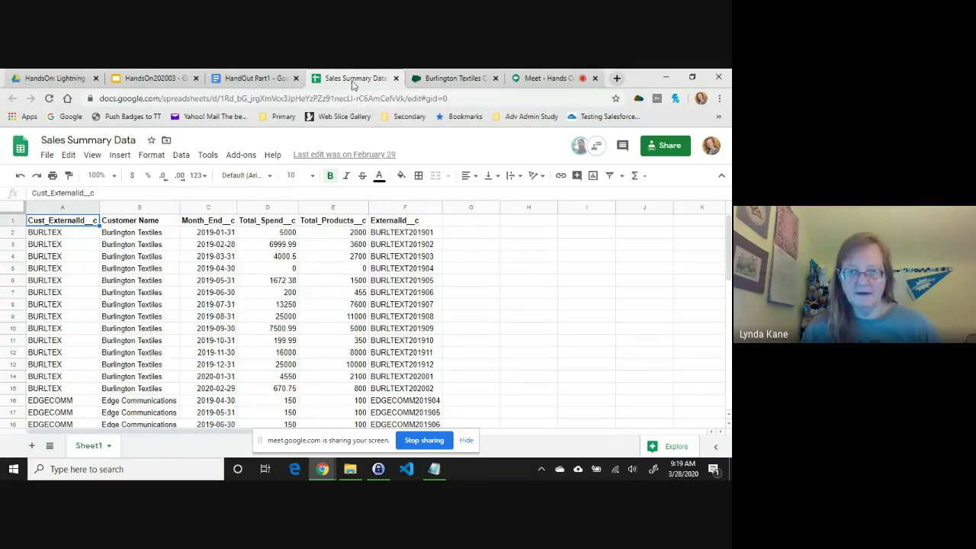
click(252, 78)
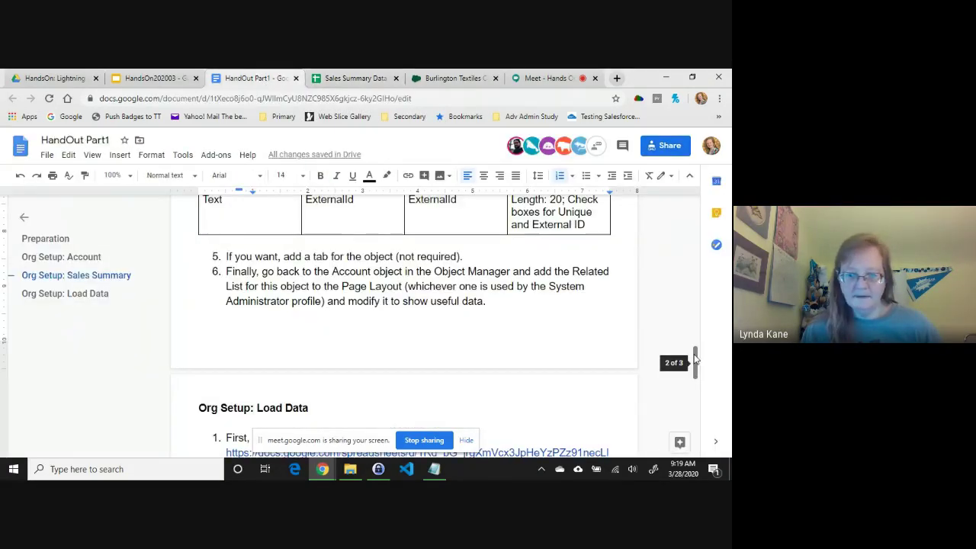
drag(695, 358, 694, 387)
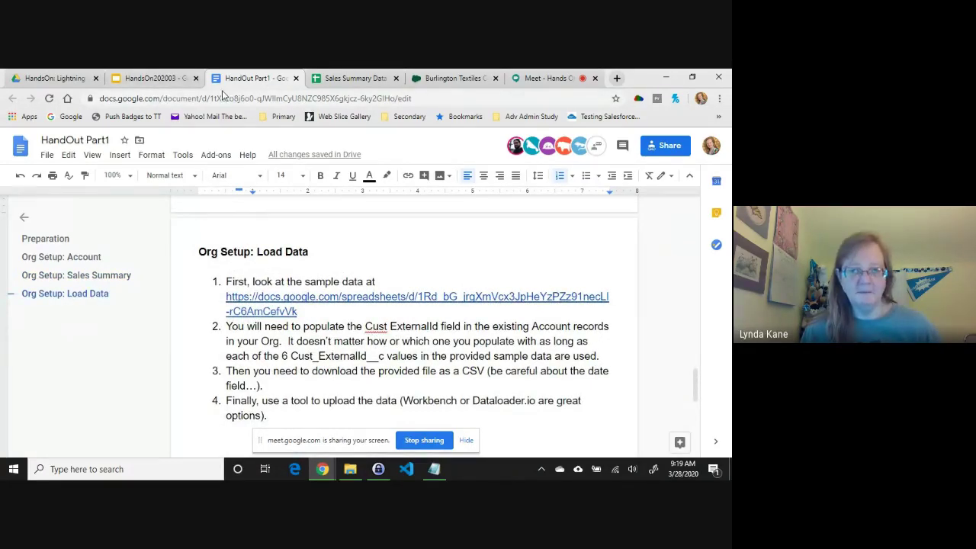
click(340, 80)
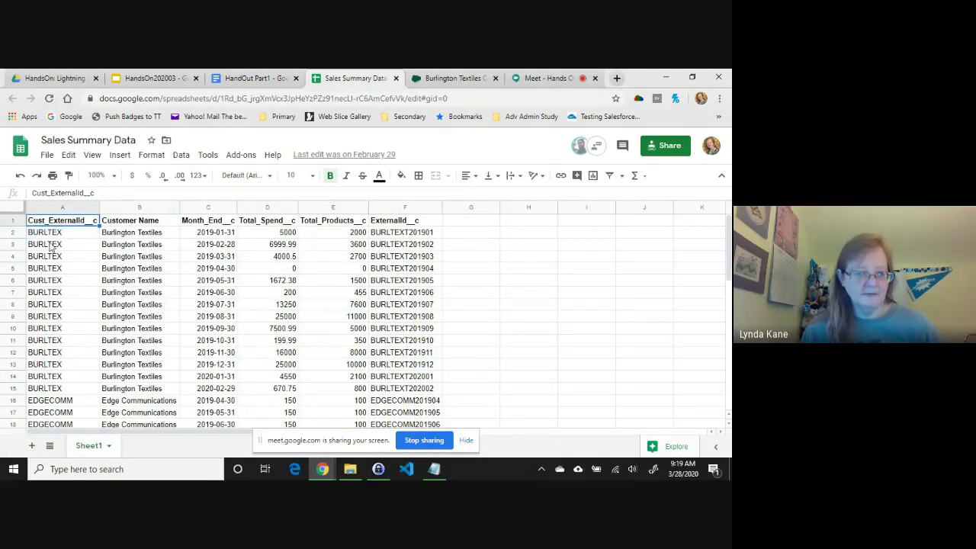
mouse_move(730, 247)
mouse_down()
mouse_move(729, 369)
mouse_move(729, 243)
mouse_up()
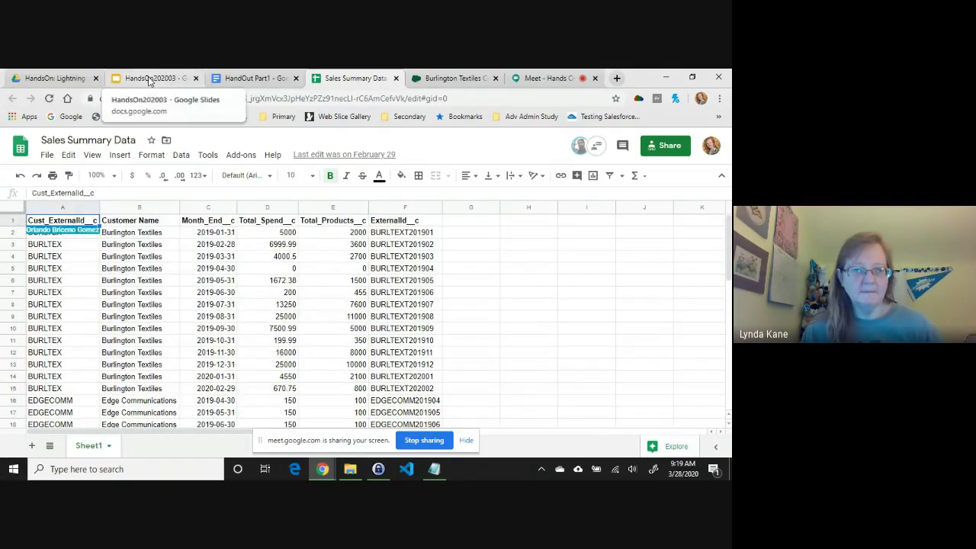
Return to the Burlington Textiles account in Salesforce, dismiss the Enhanced Related Lists announcement, and find Cust ExternalId in the account details
click(440, 79)
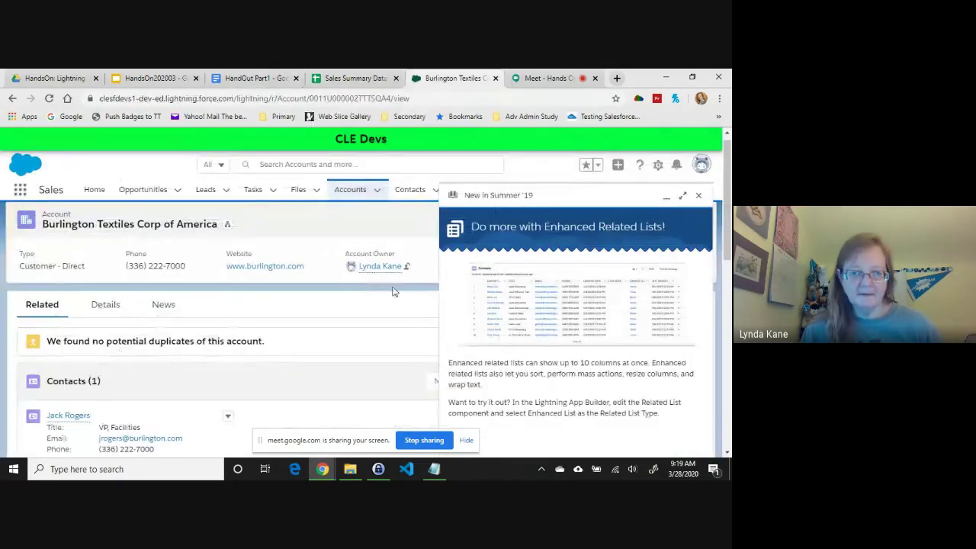
click(92, 308)
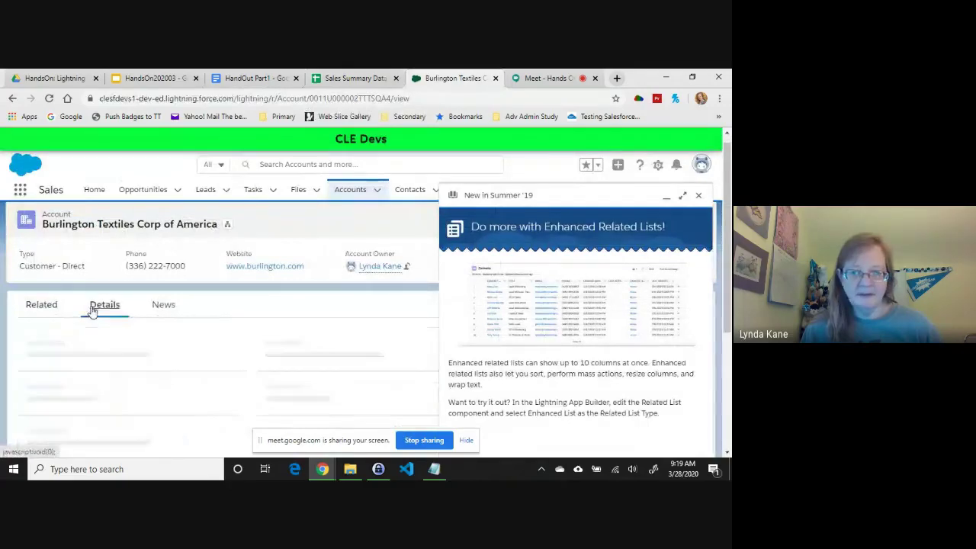
click(699, 196)
scroll(729, 284, down, 2)
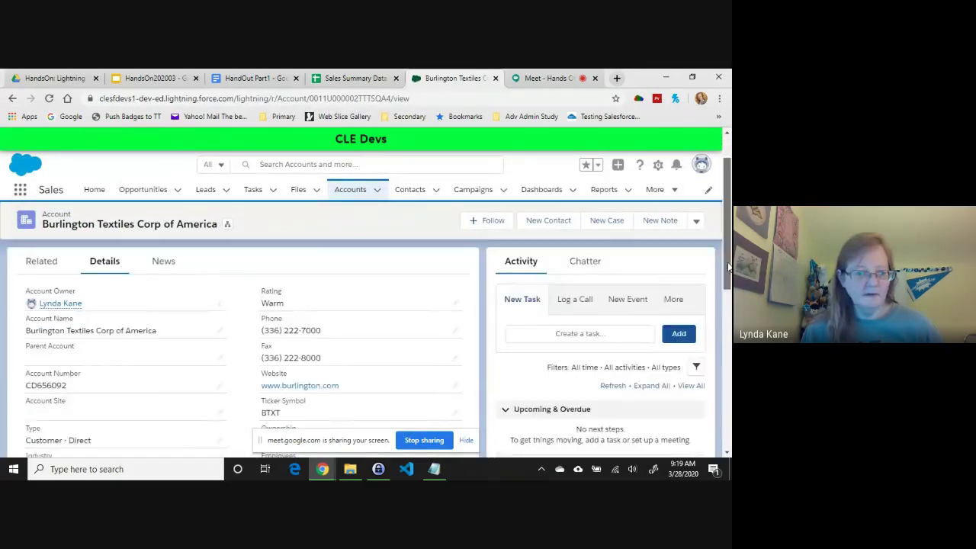
scroll(728, 284, down, 3)
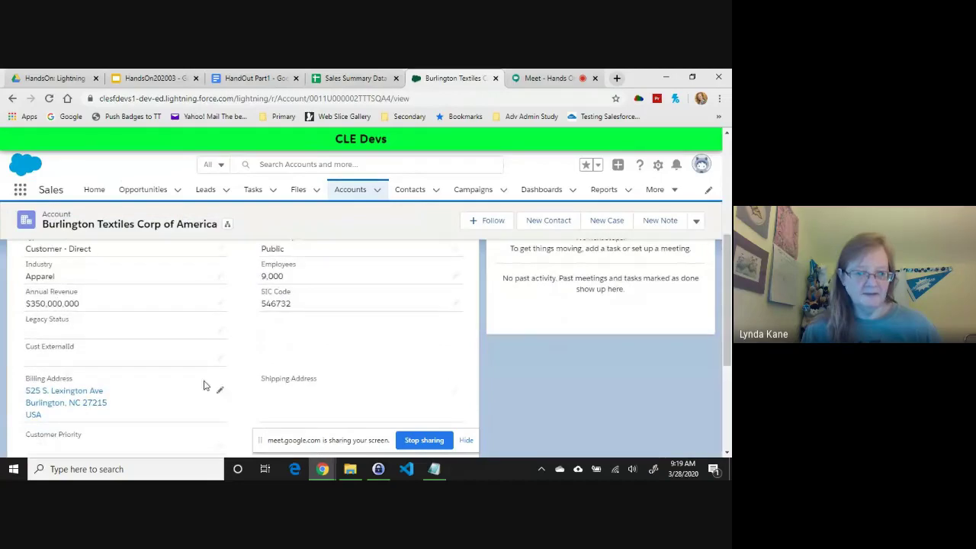
Set the Burlington Textiles account's Cust ExternalId to BURLTEX, move the screen-sharing notice off the form, and save the record
click(219, 363)
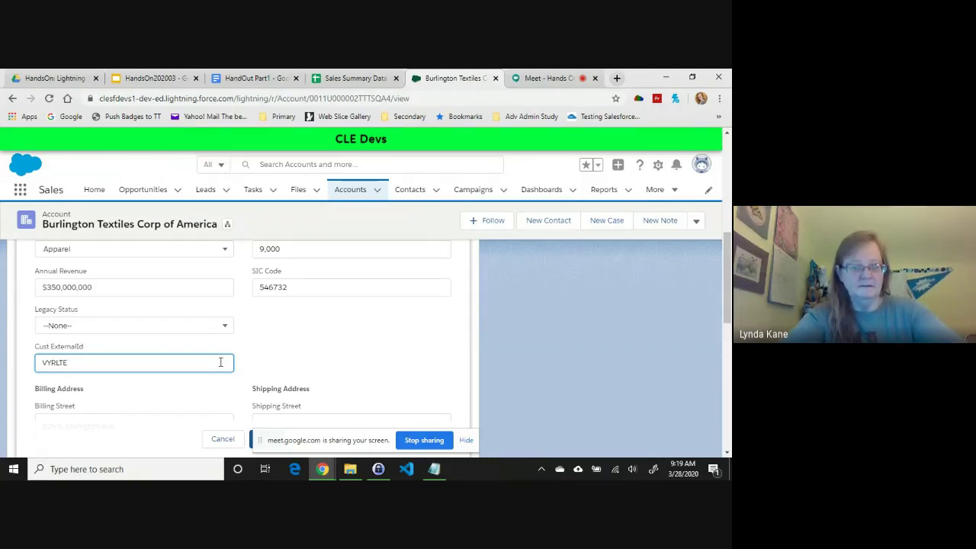
key(BackSpace)
key(BackSpace)
key(BackSpace)
key(BackSpace)
key(BackSpace)
text(B)
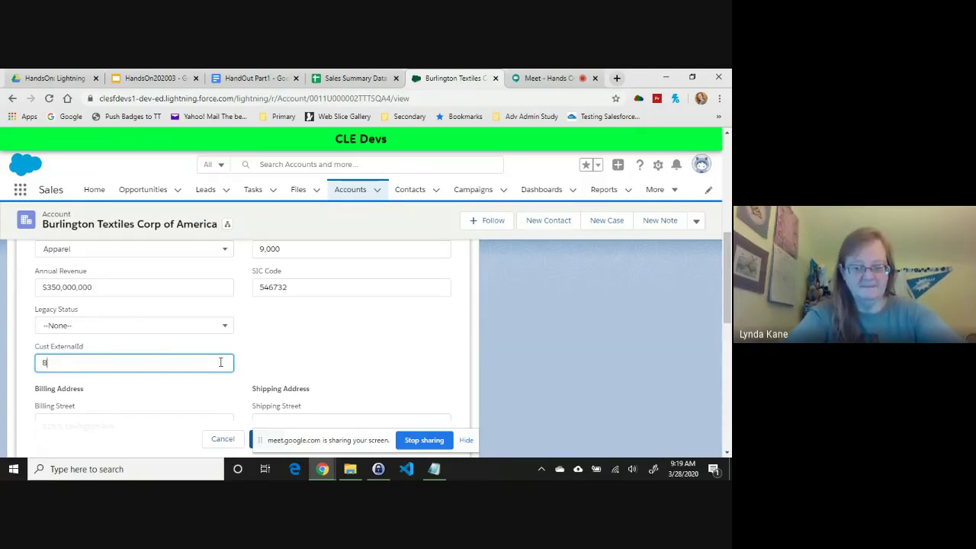
text(URLTEX)
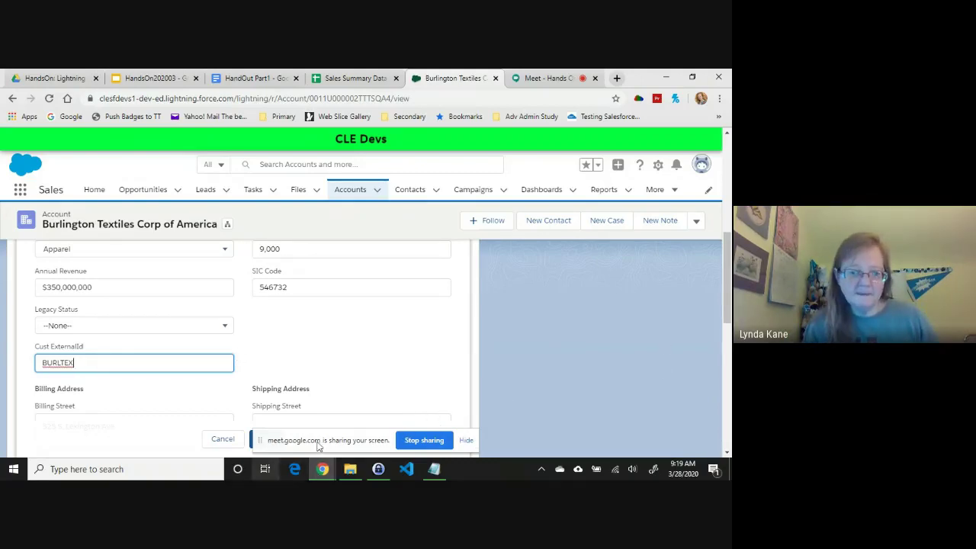
scroll(728, 327, down, 1)
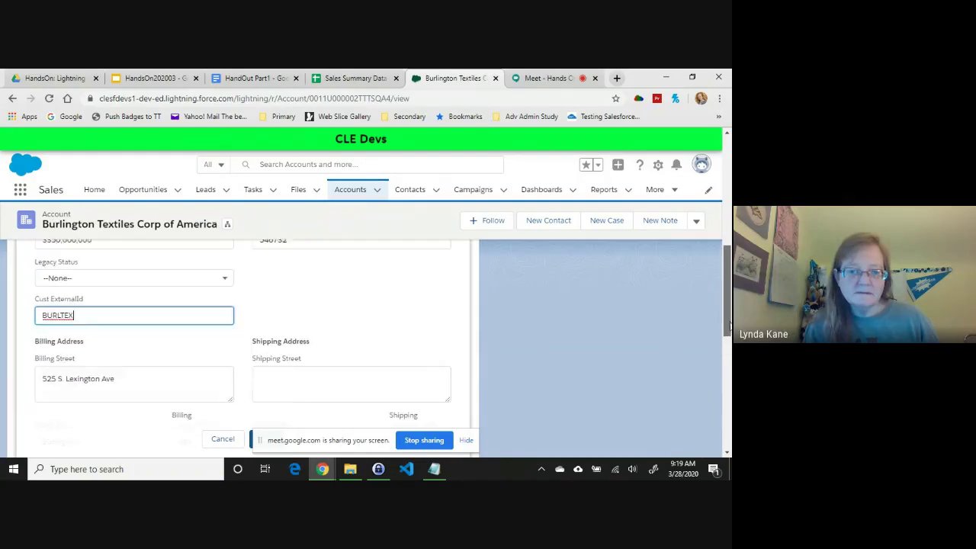
scroll(729, 326, up, 2)
drag(307, 447, 405, 416)
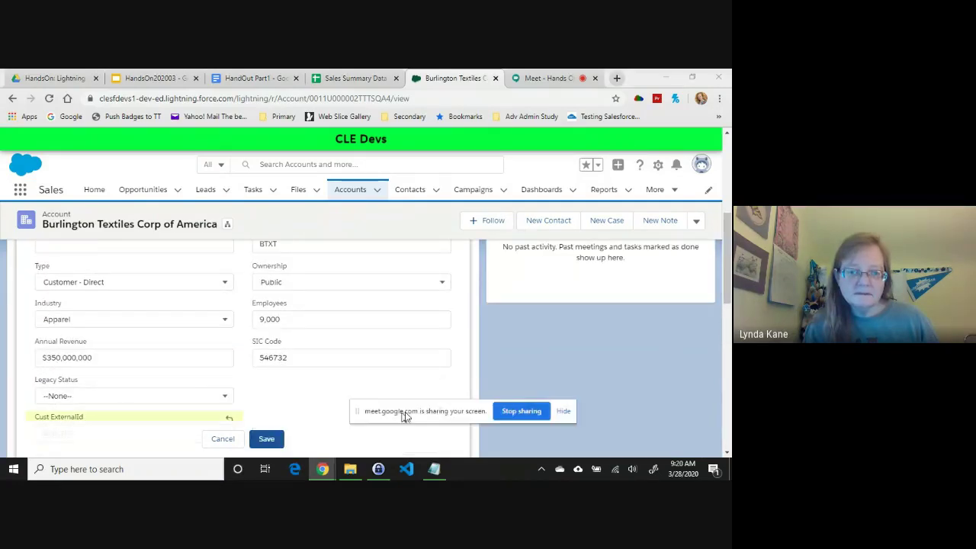
click(266, 441)
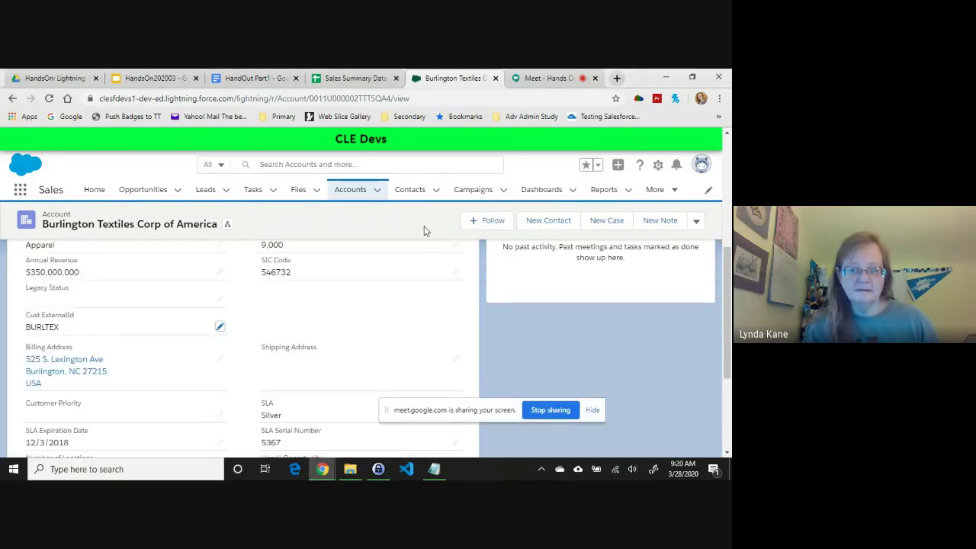
Return to All Accounts and consult the handout's Load Data section and the sample spreadsheet for another account's Cust_ExternalId__c value
click(343, 196)
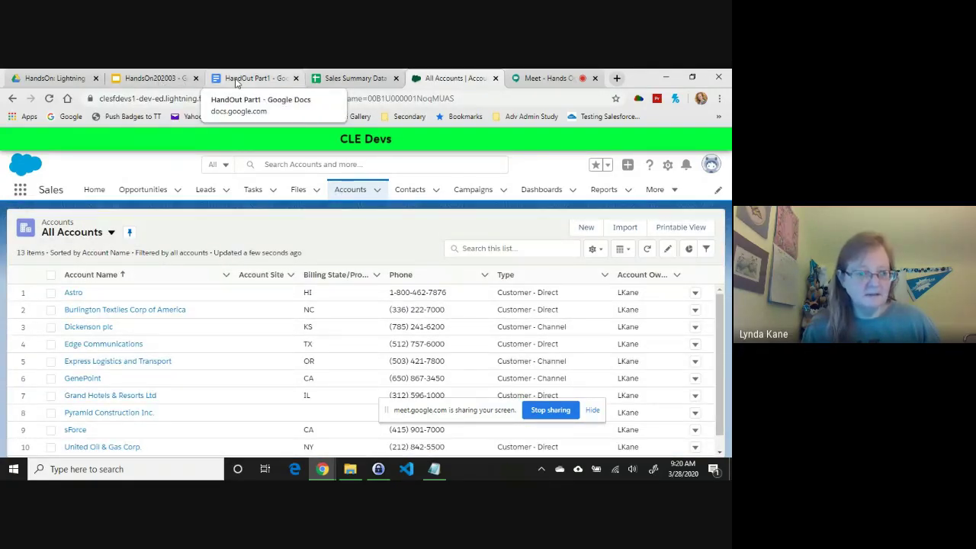
click(236, 79)
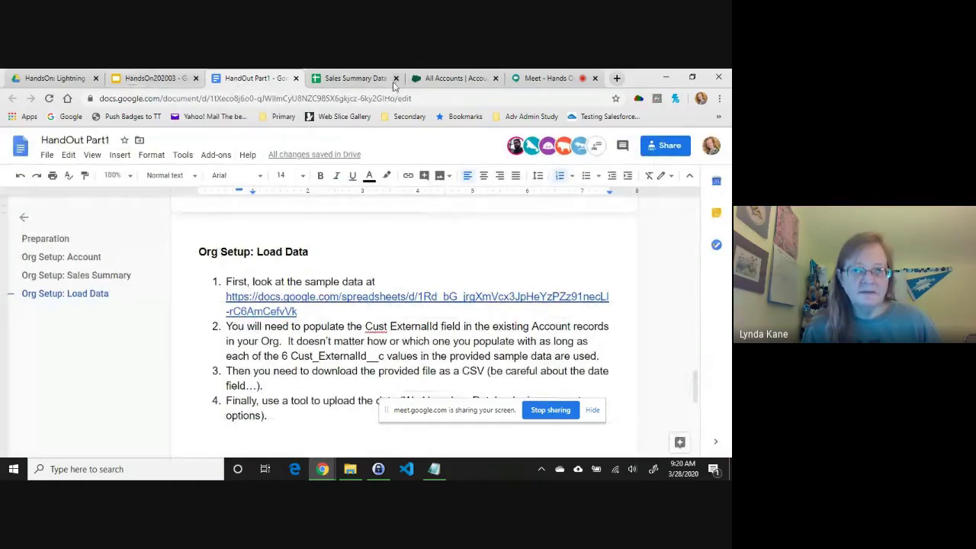
click(353, 78)
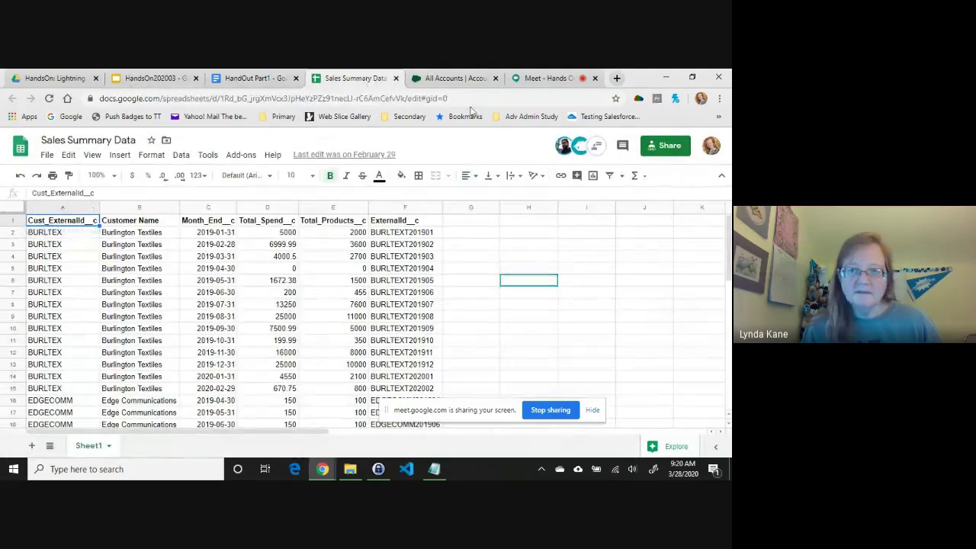
click(455, 78)
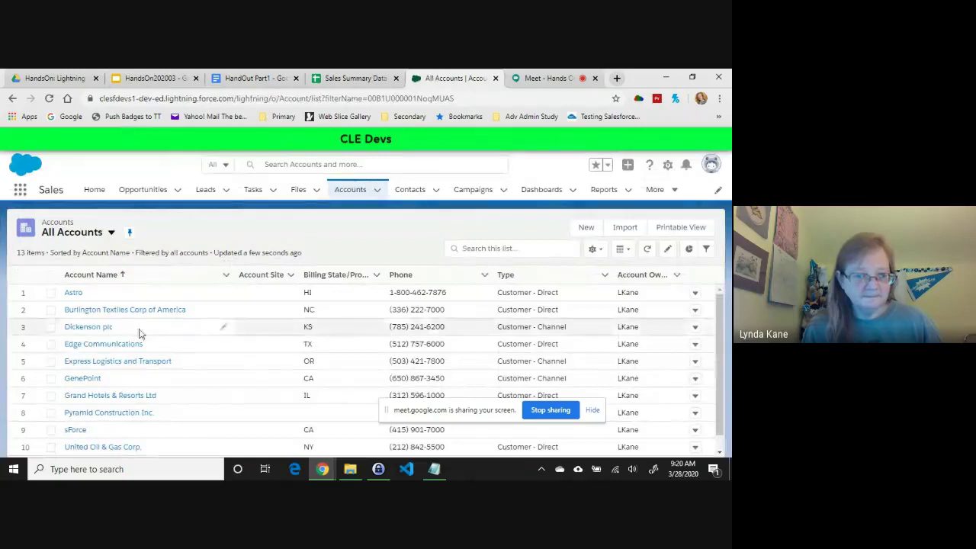
Open the Edge Communications account's details, set its Cust ExternalId to EDGECOMM, and save the record
click(114, 349)
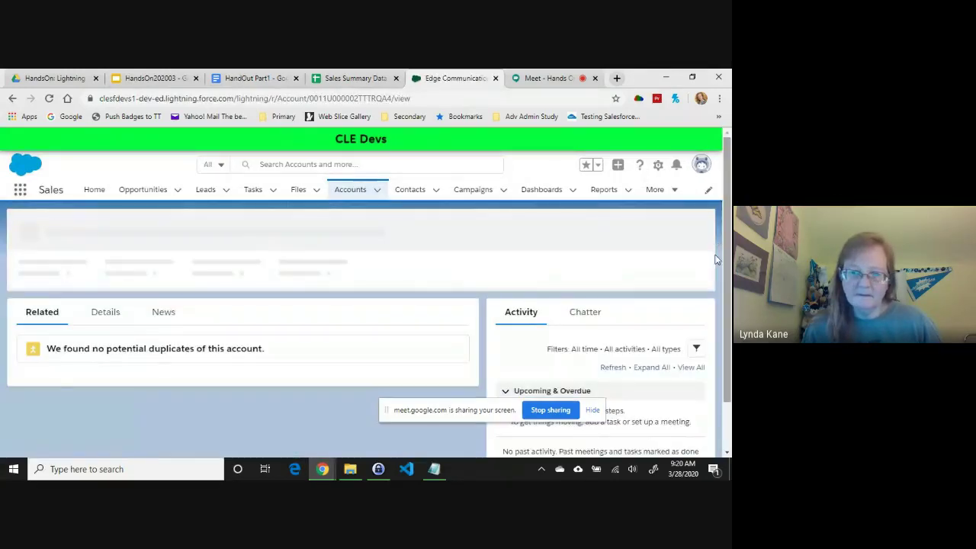
click(95, 324)
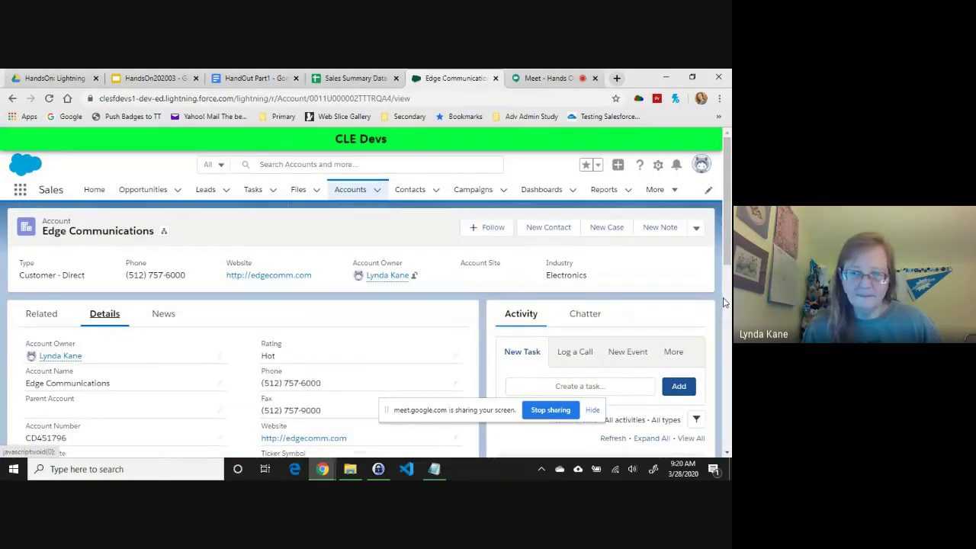
scroll(728, 313, down, 1)
scroll(729, 313, down, 2)
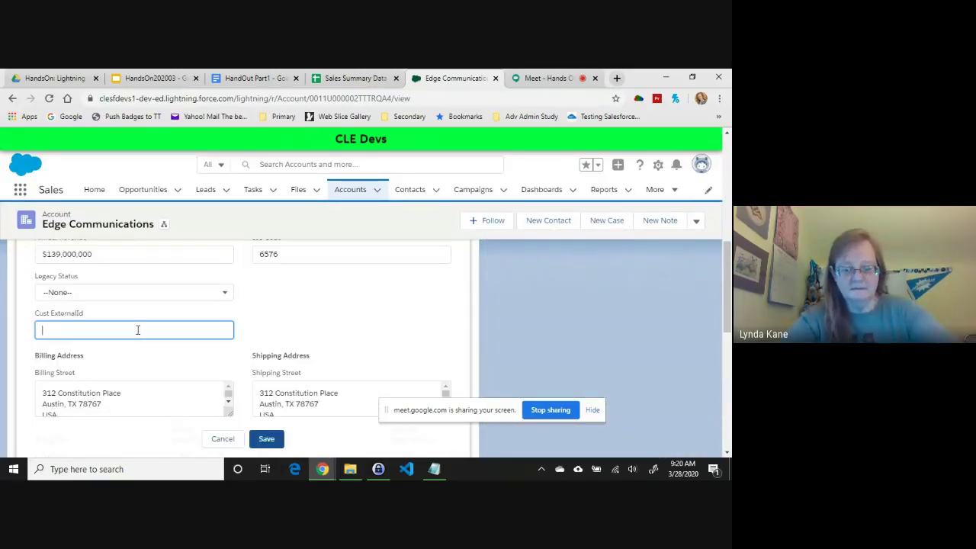
text(GECO)
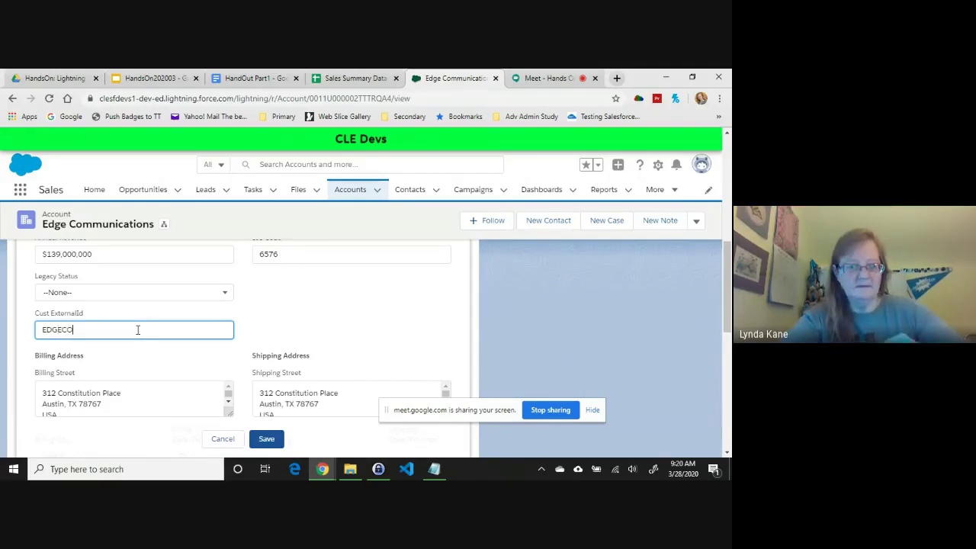
text(MM)
click(266, 440)
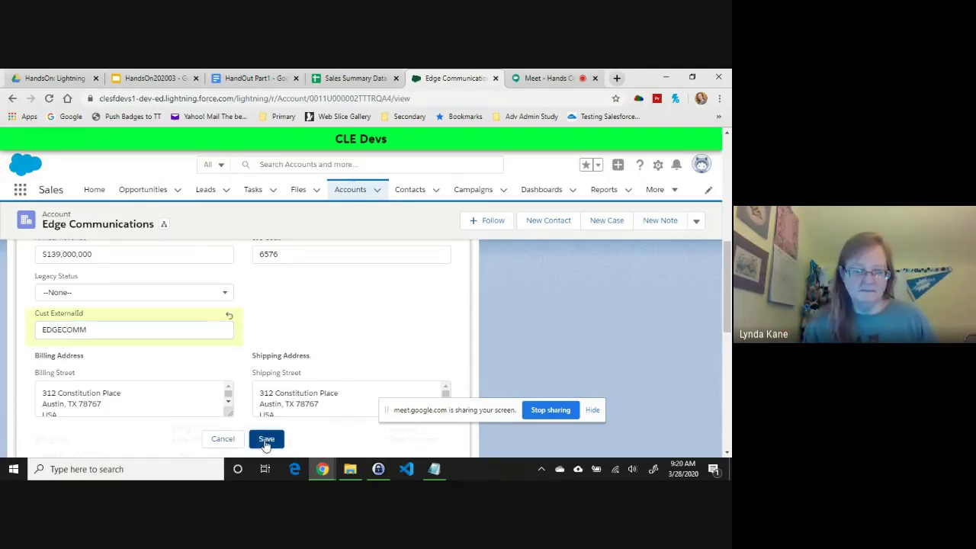
Look up United Oil & Gas Corp. in the Sales Summary Data spreadsheet, set that account's Cust ExternalId to UOGC, and save the record
click(345, 190)
click(351, 78)
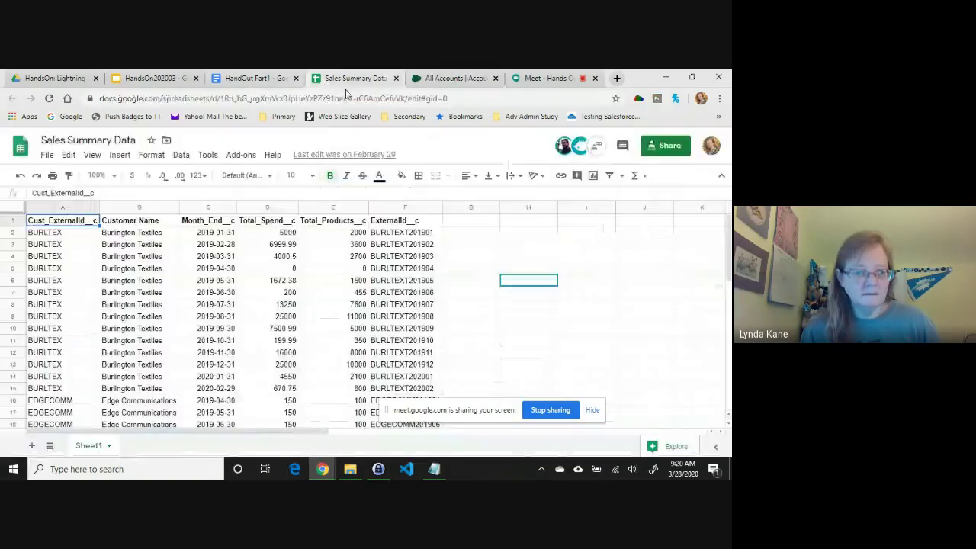
scroll(728, 288, down, 7)
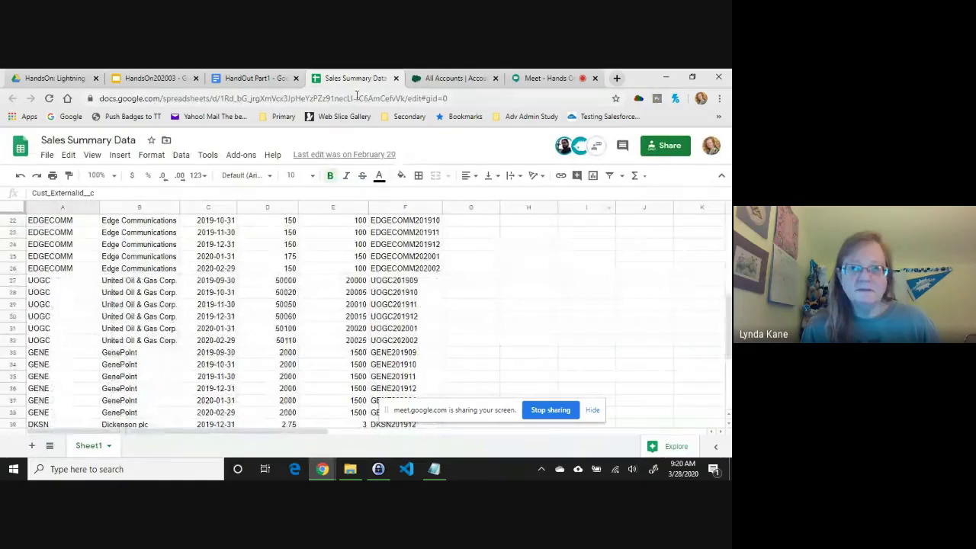
click(453, 78)
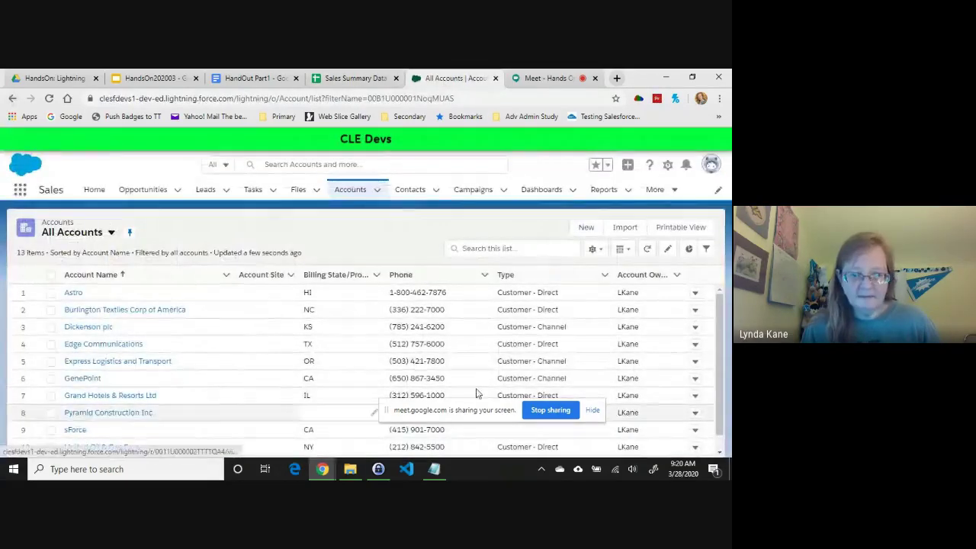
click(94, 450)
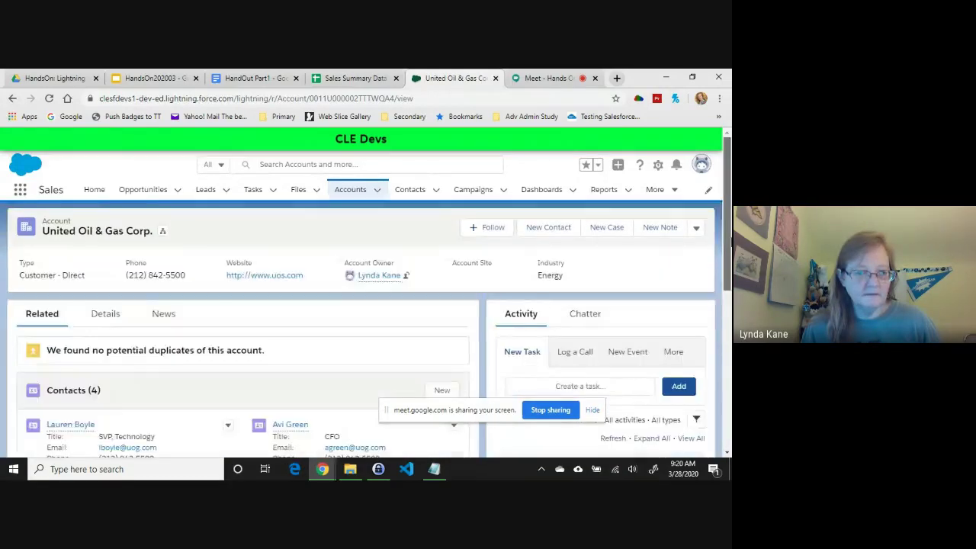
click(105, 314)
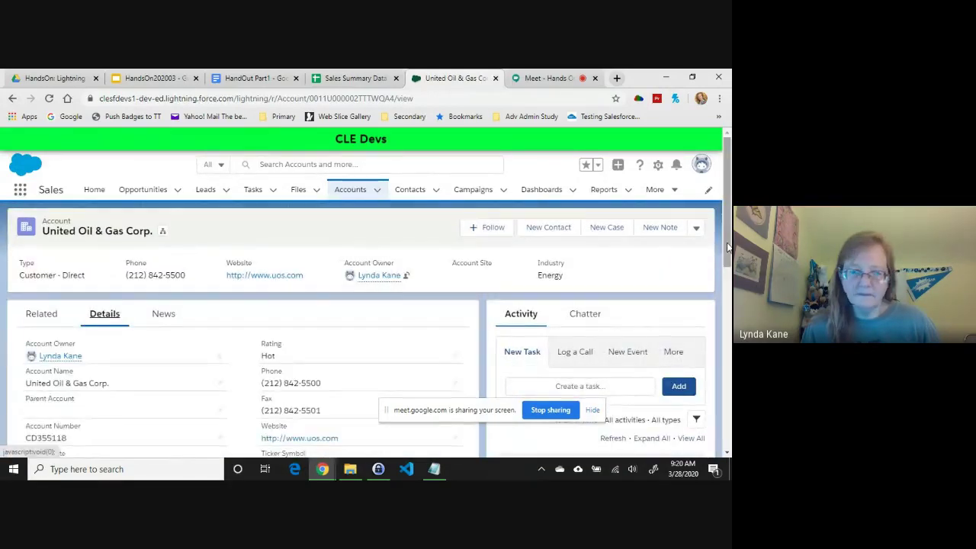
scroll(727, 247, down, 5)
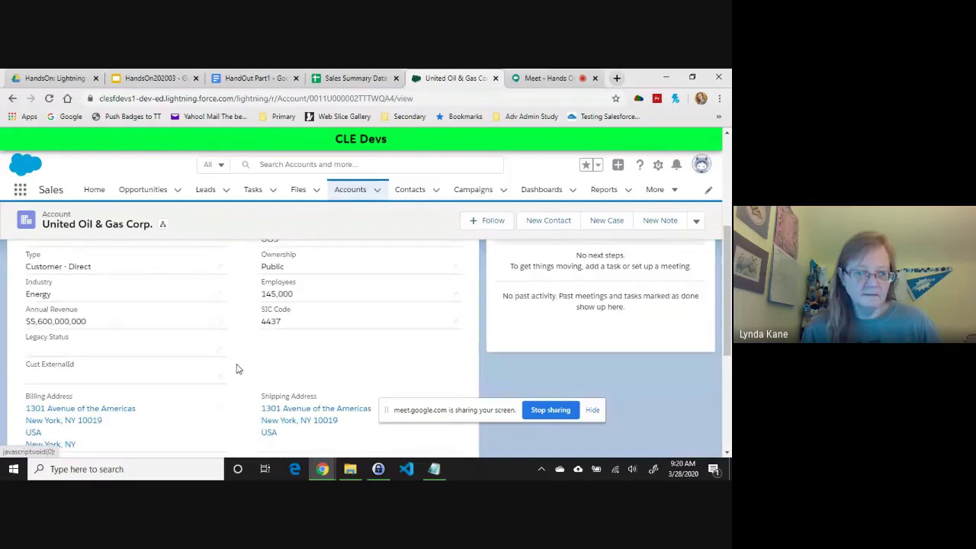
click(220, 376)
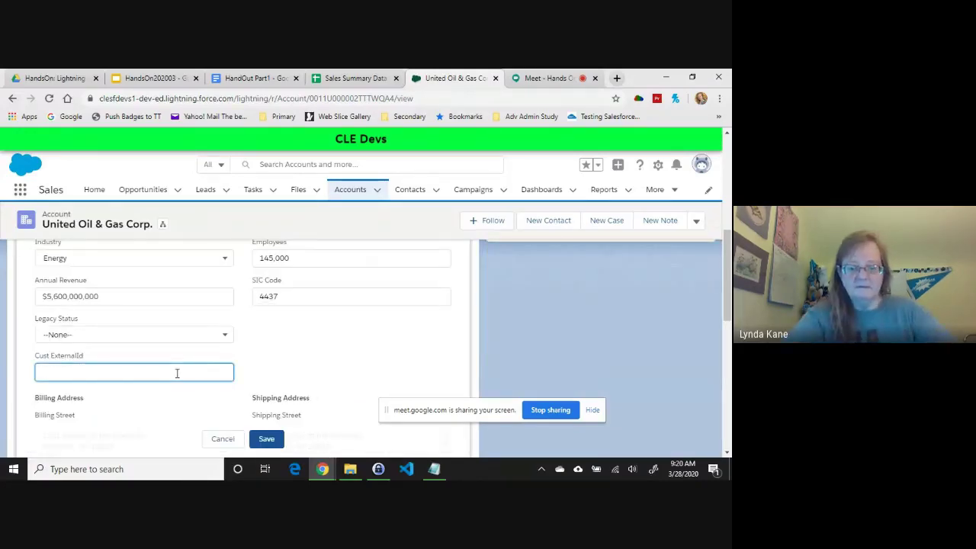
text(UOGC)
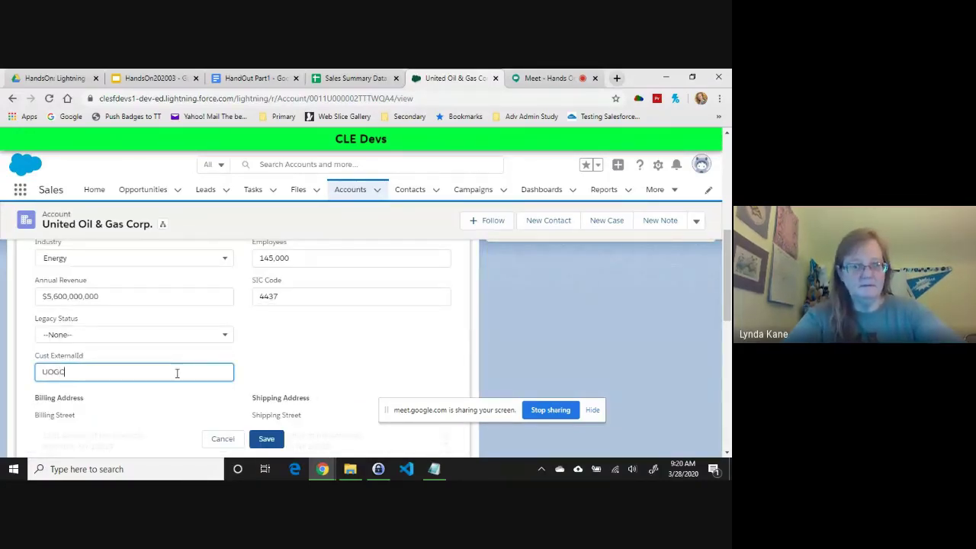
click(263, 440)
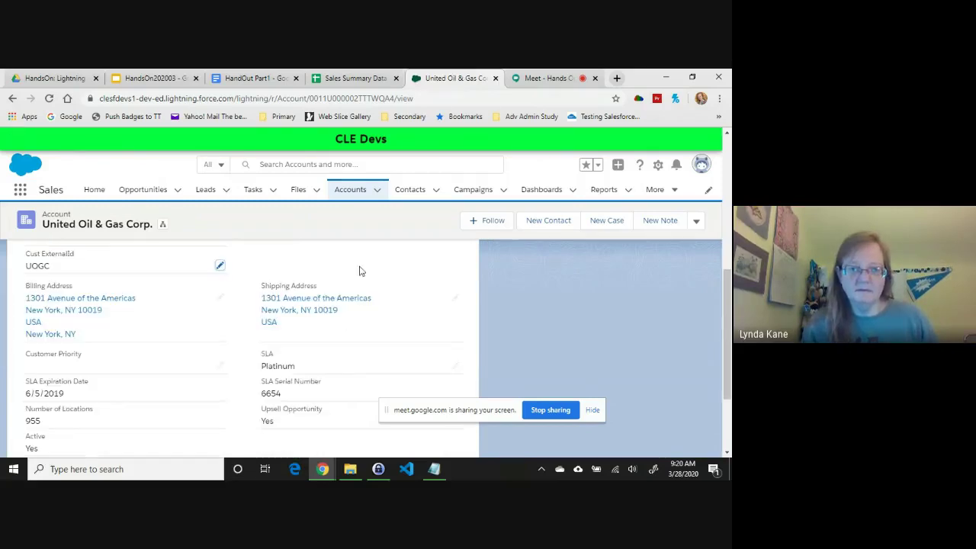
Check the spreadsheet for GenePoint's external ID, set the GenePoint account's Cust ExternalId to GENE, and save the record
click(350, 190)
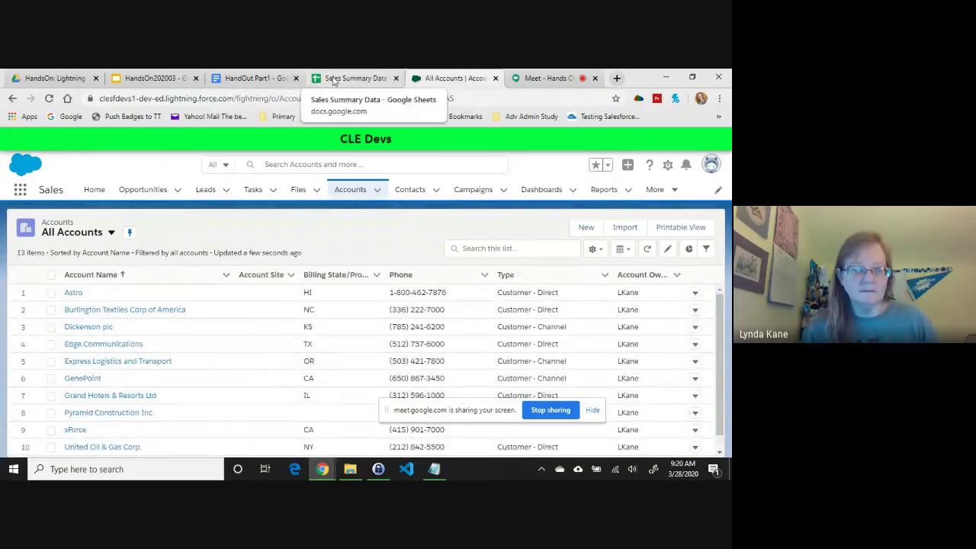
click(329, 81)
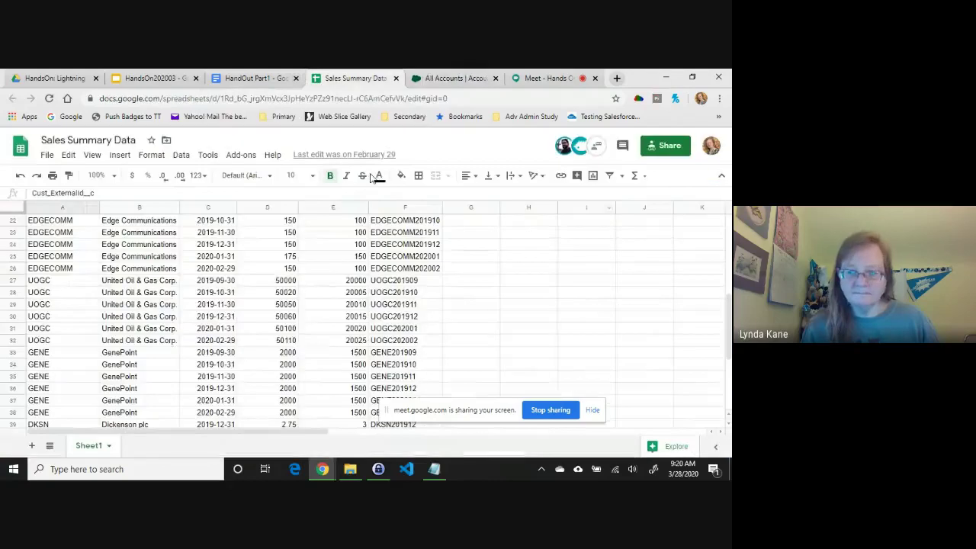
click(456, 78)
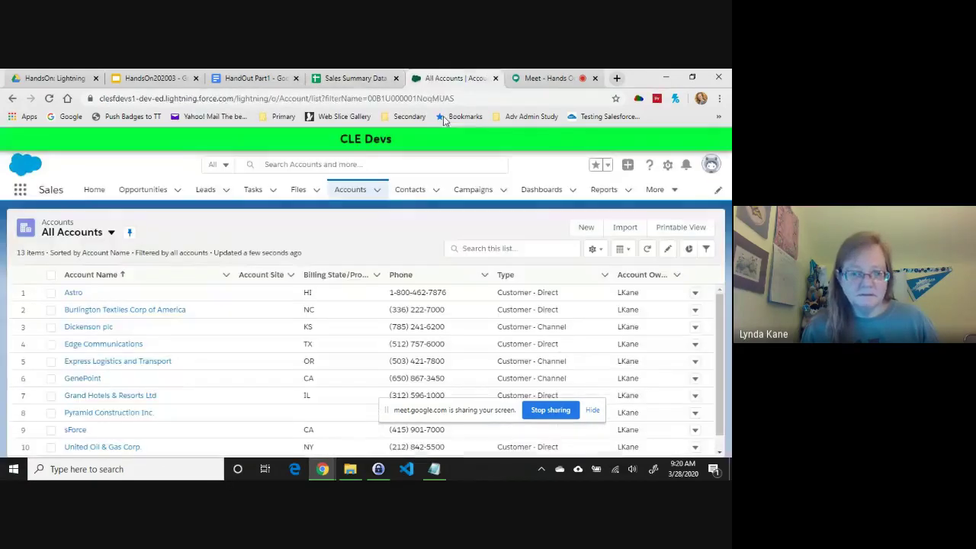
click(83, 379)
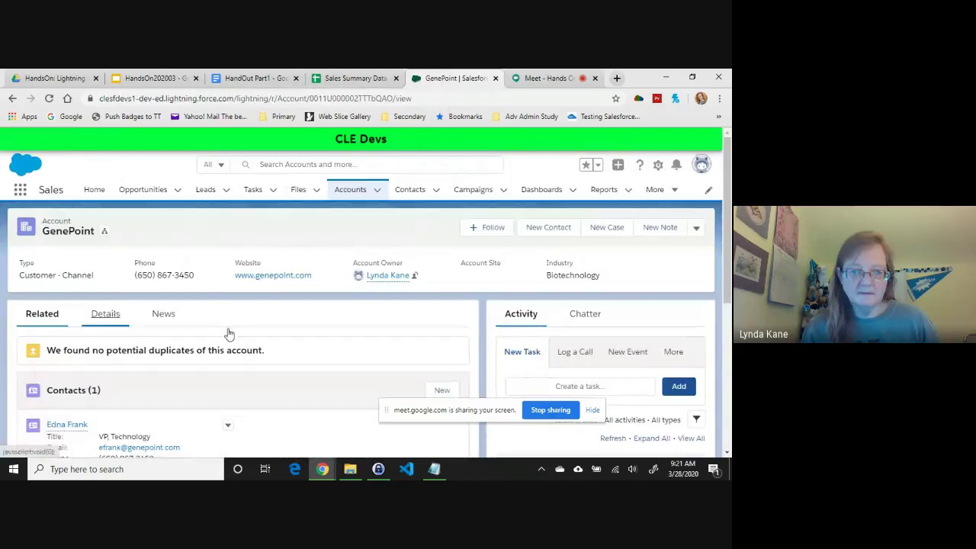
click(105, 313)
scroll(727, 303, down, 1)
scroll(727, 303, down, 2)
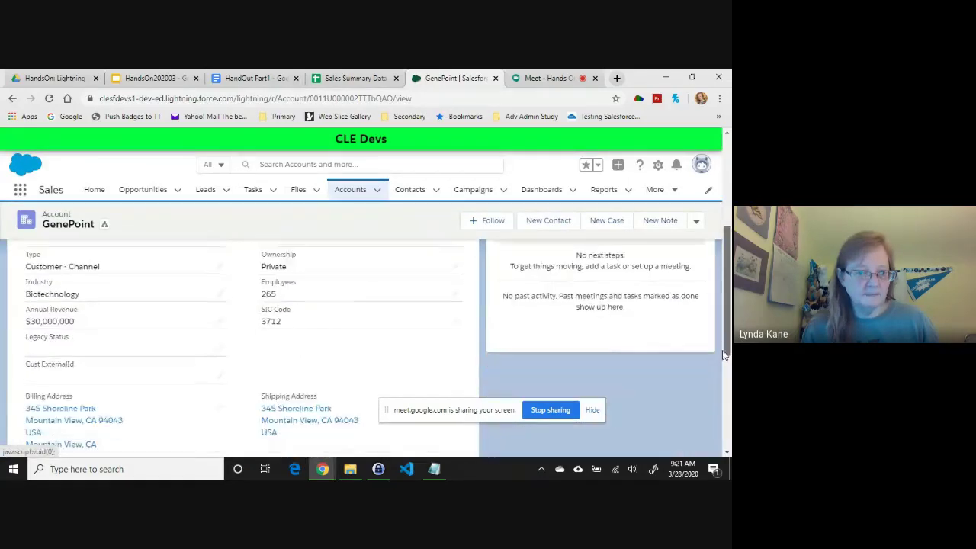
double_click(159, 370)
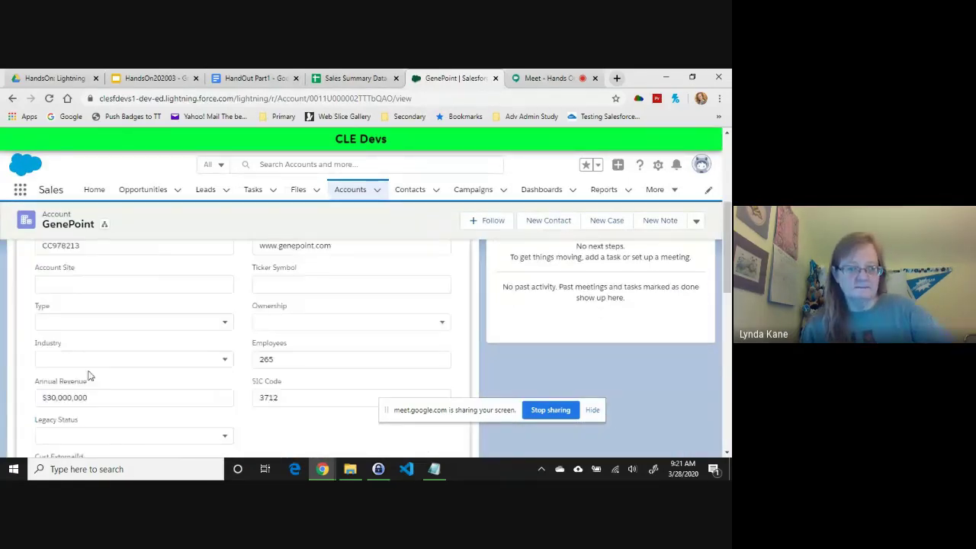
text(ENE)
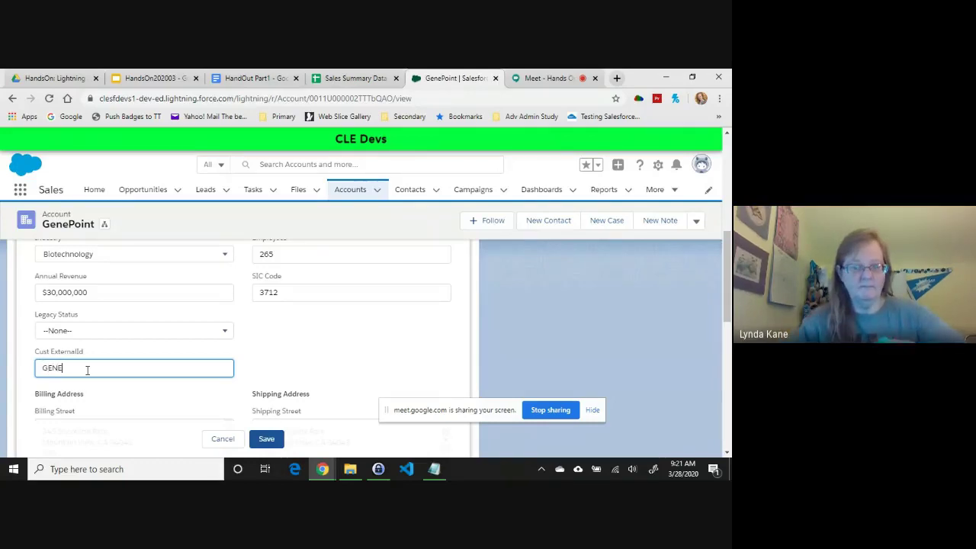
click(269, 440)
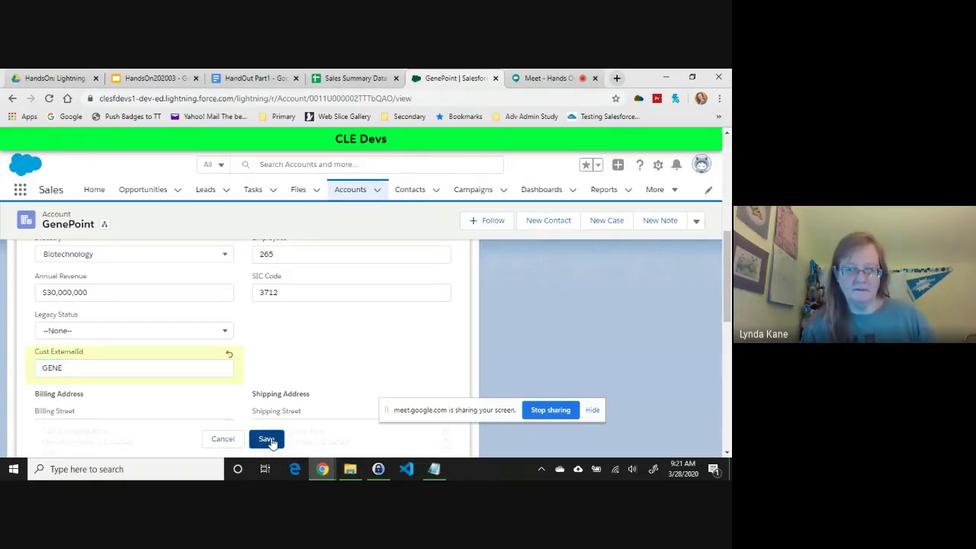
Find Dickenson plc's external ID in the spreadsheet, set the Dickenson plc account's Cust ExternalId to DKSN, and save the record
click(340, 193)
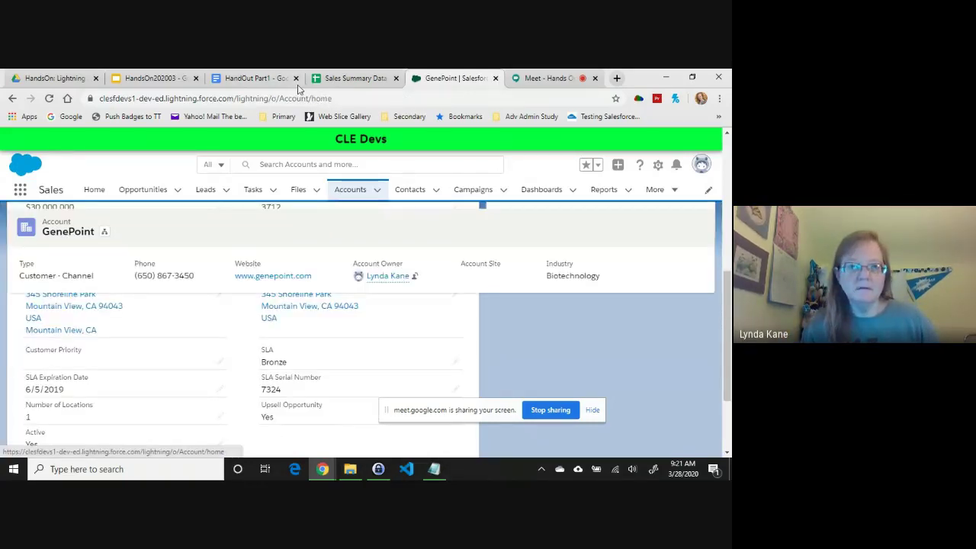
click(333, 82)
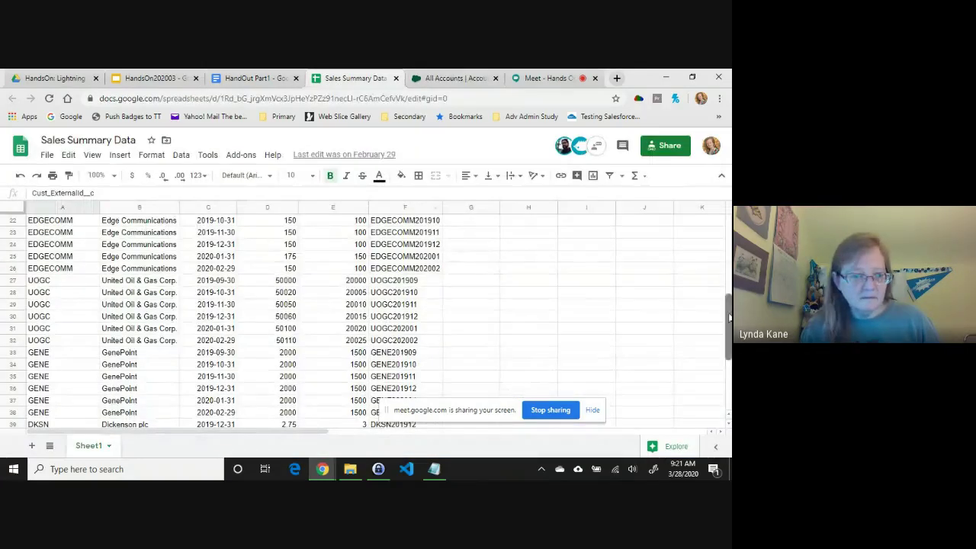
drag(730, 341, 730, 348)
click(446, 77)
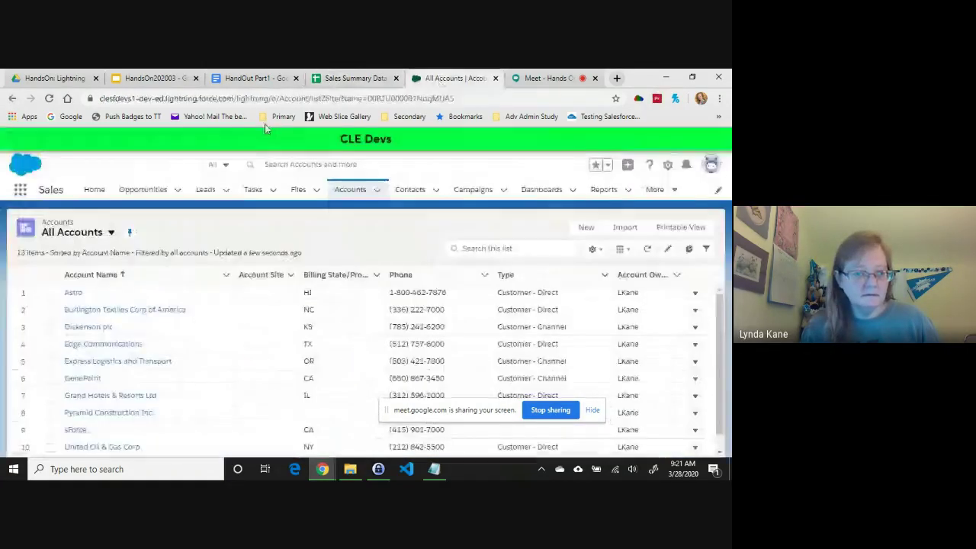
click(73, 326)
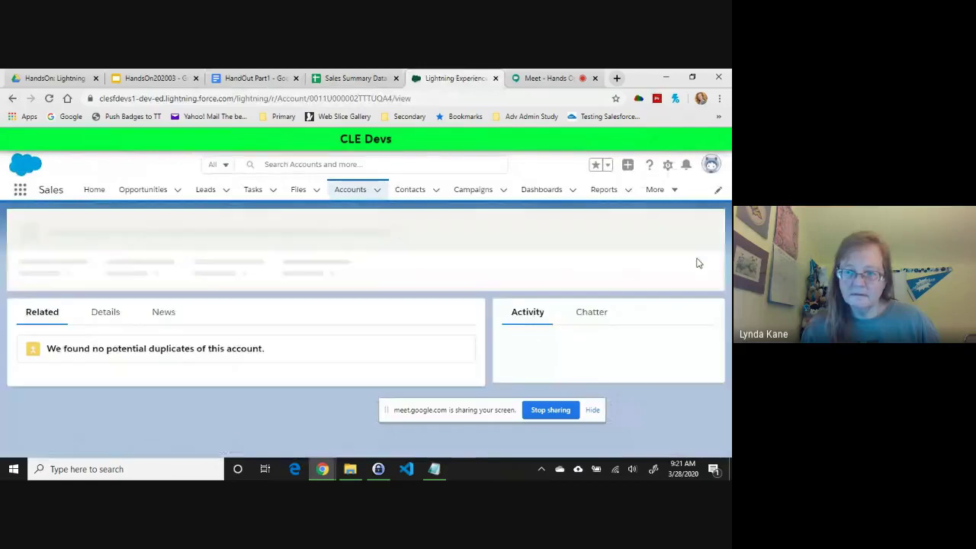
drag(720, 264, 729, 245)
click(105, 314)
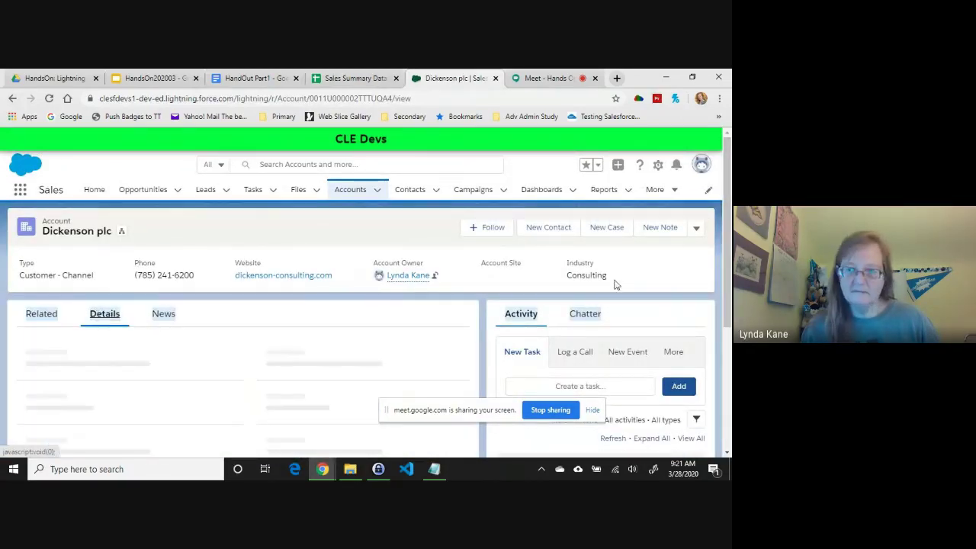
scroll(225, 333, down, 5)
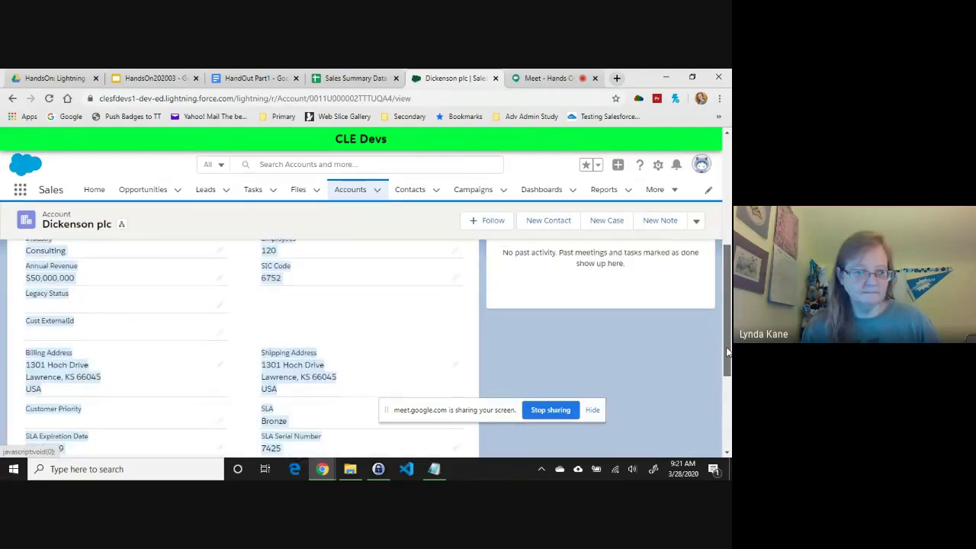
click(219, 331)
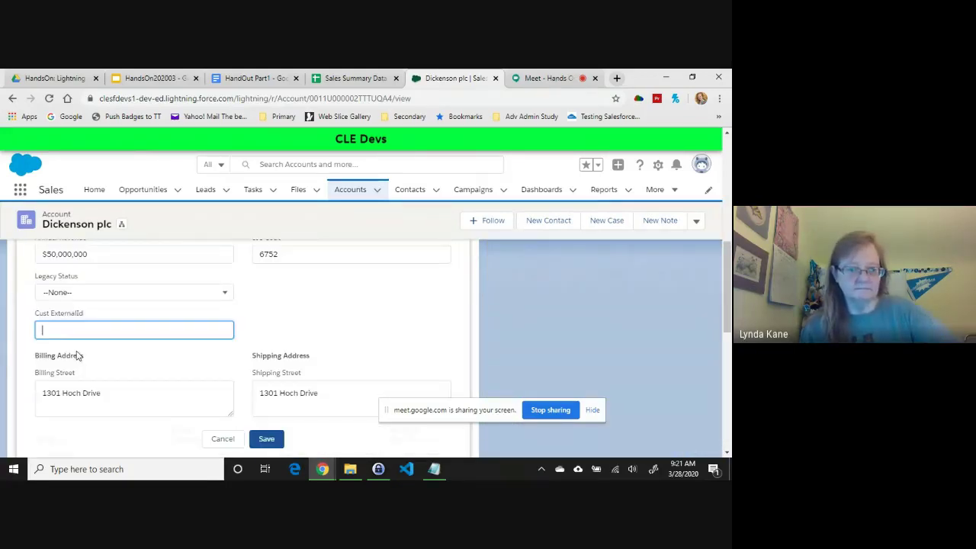
text(DK)
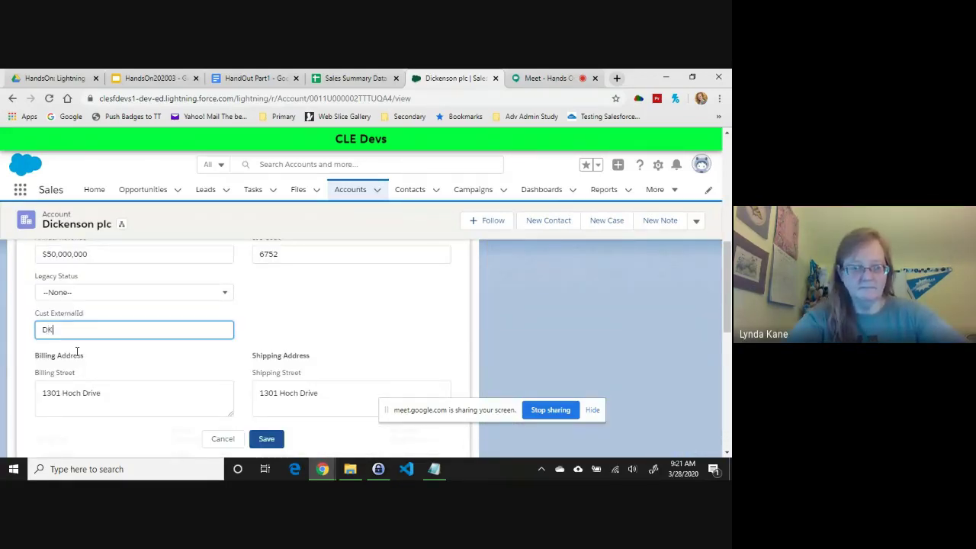
text(SN)
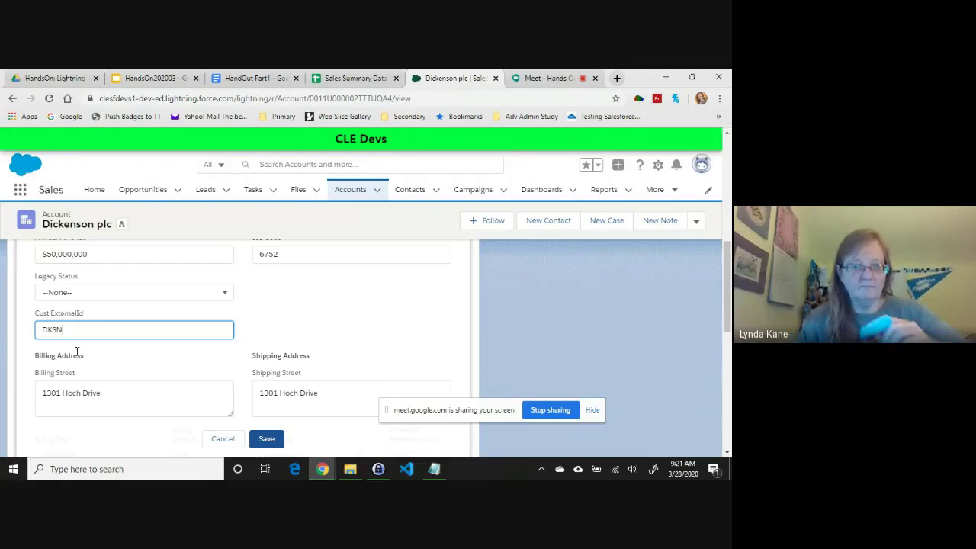
click(267, 440)
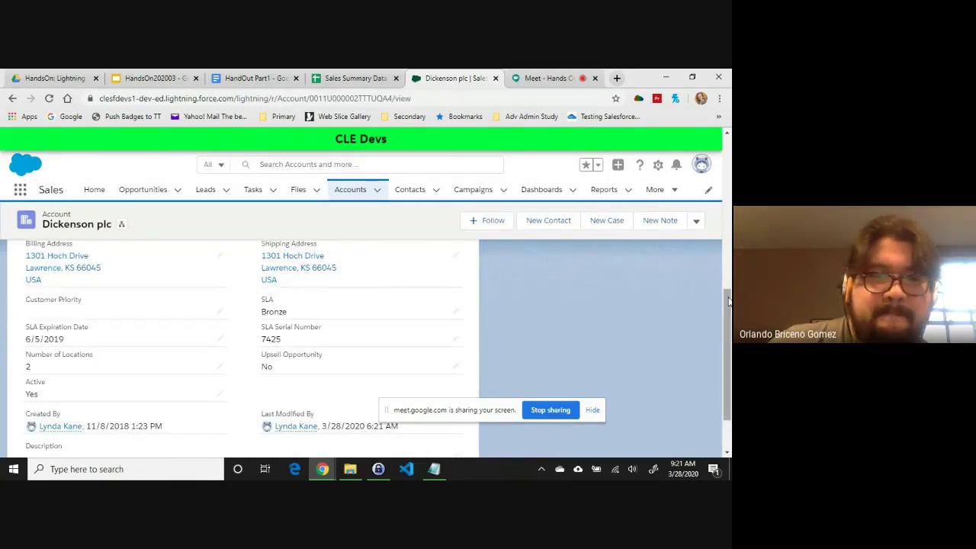
Check the Sales Summary Data spreadsheet for the University of Arizona's external ID and open that account's details in Salesforce
scroll(729, 301, up, 5)
click(370, 190)
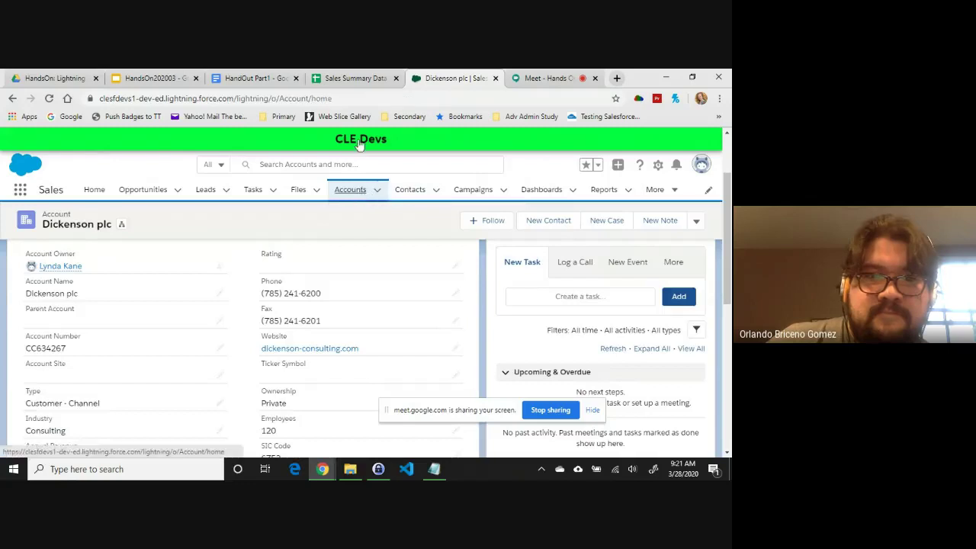
click(356, 78)
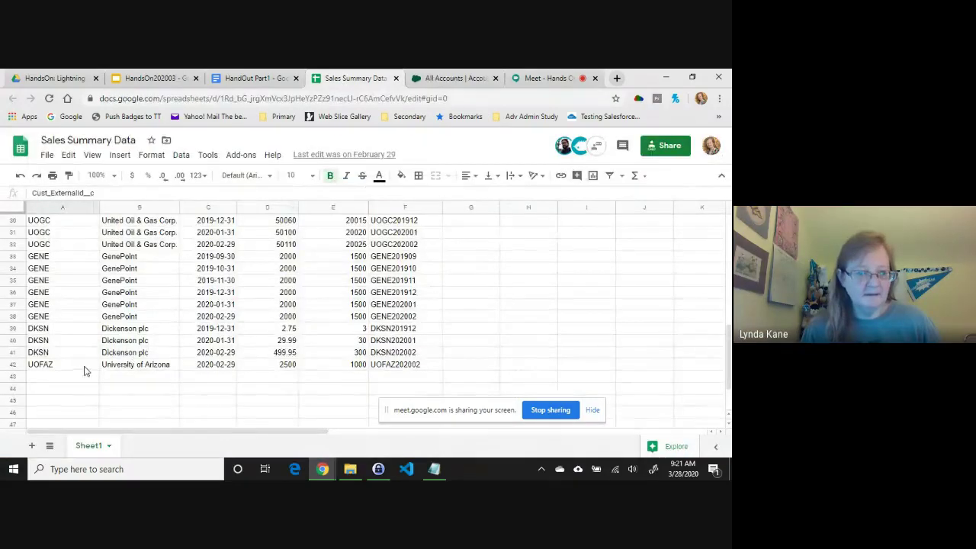
click(455, 78)
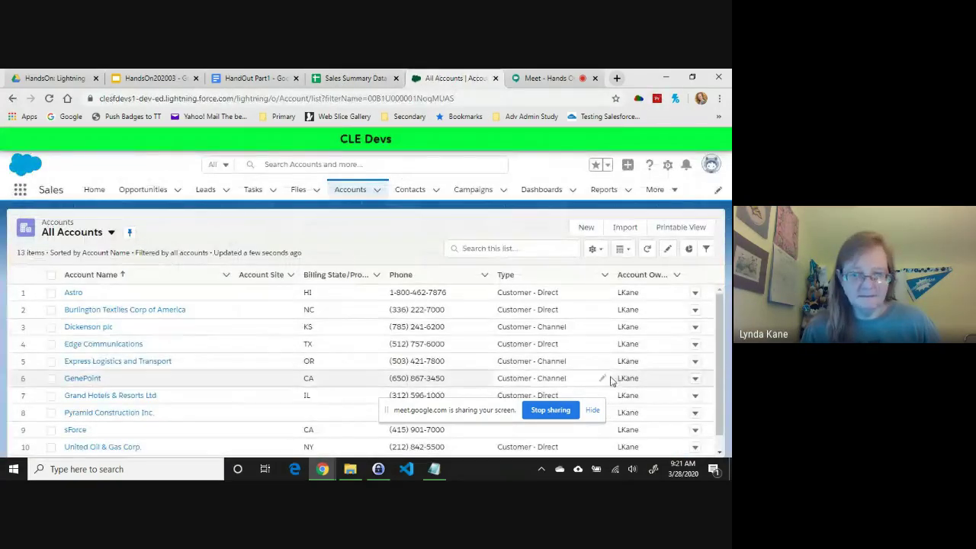
scroll(718, 315, down, 2)
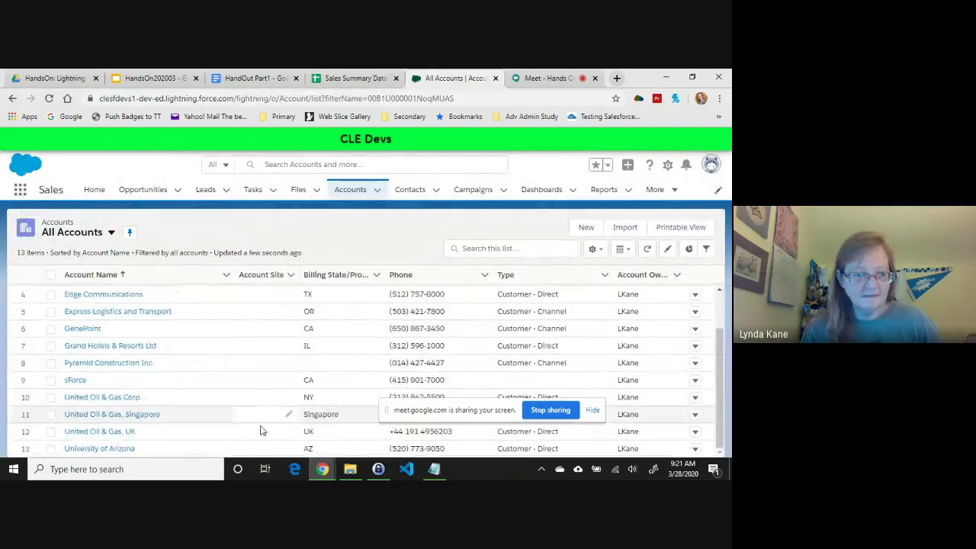
click(126, 449)
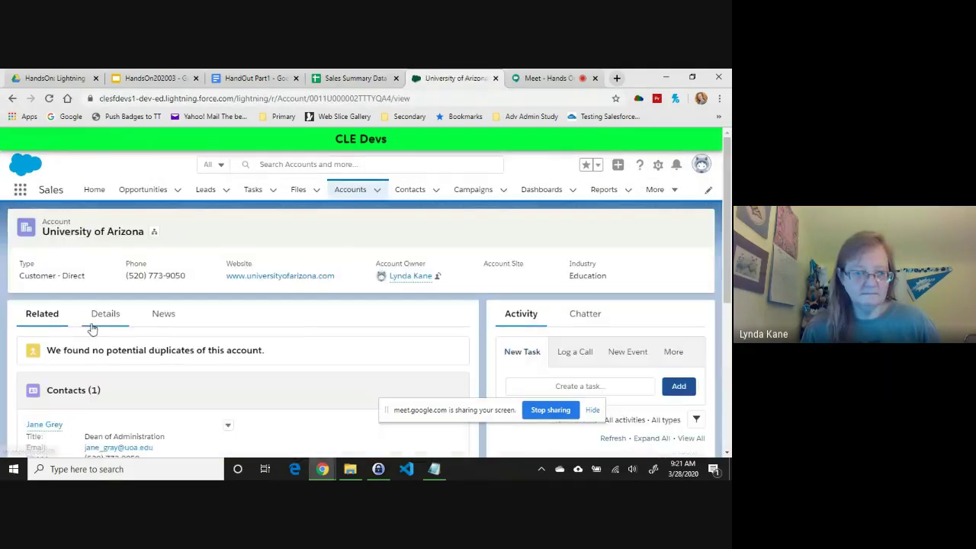
click(96, 328)
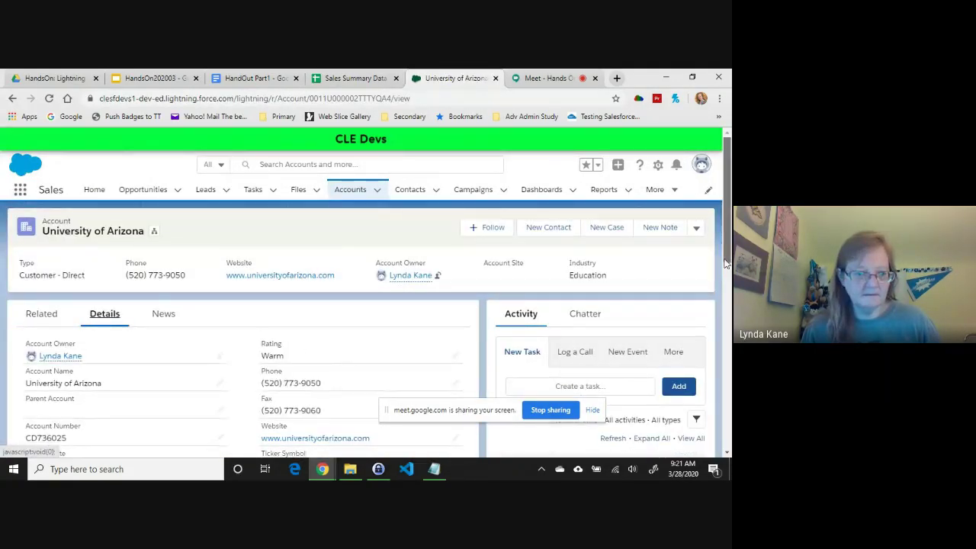
Set the University of Arizona account's Cust ExternalId to UOFAZ and save the record
scroll(726, 263, down, 3)
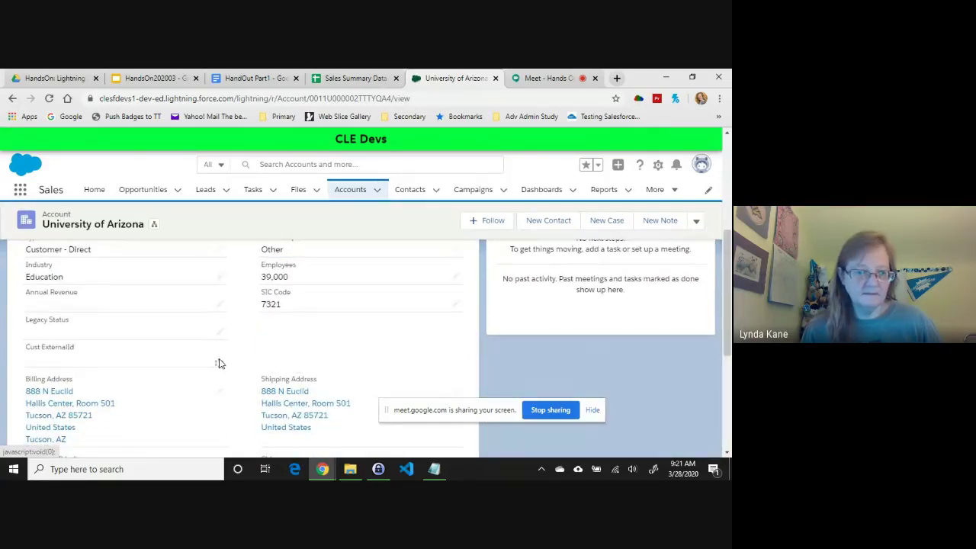
click(219, 361)
text(U)
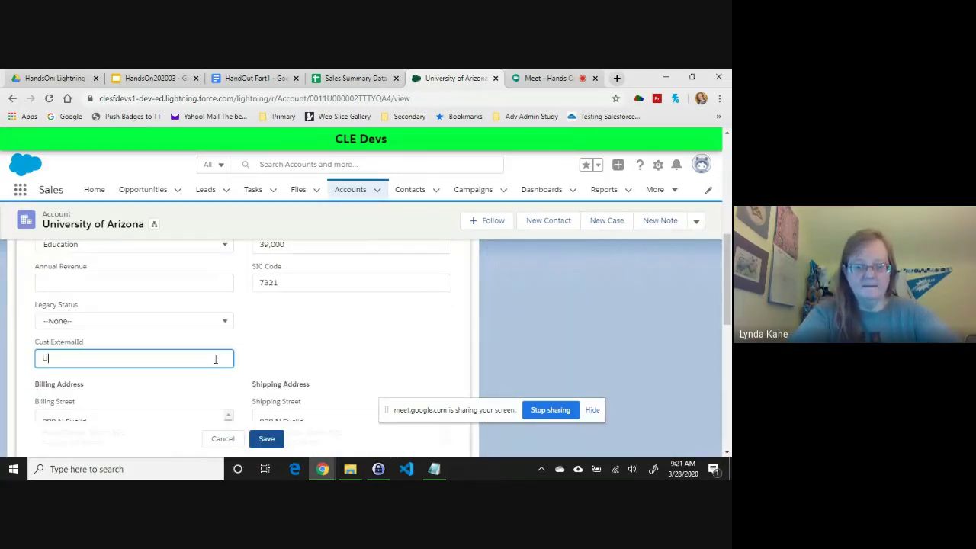
text(OF)
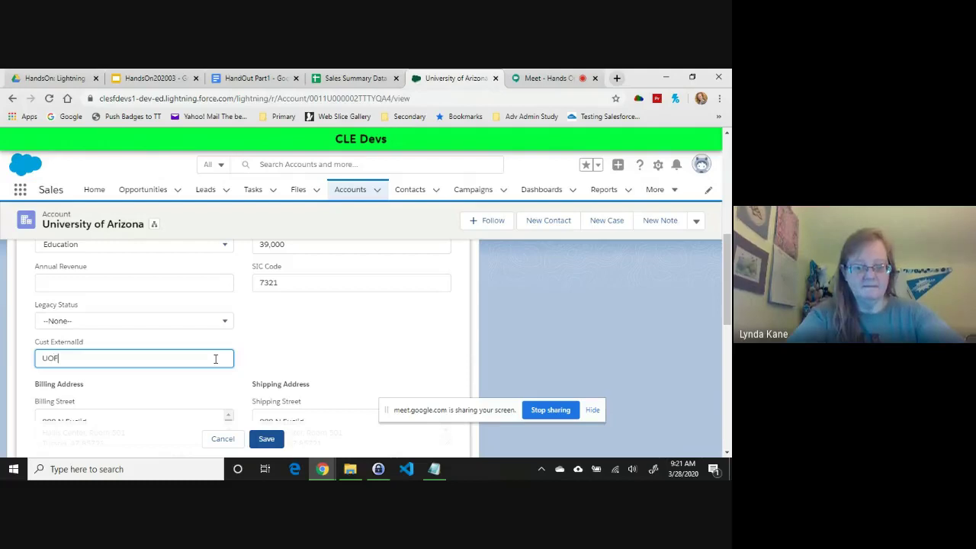
key(BackSpace)
text(f)
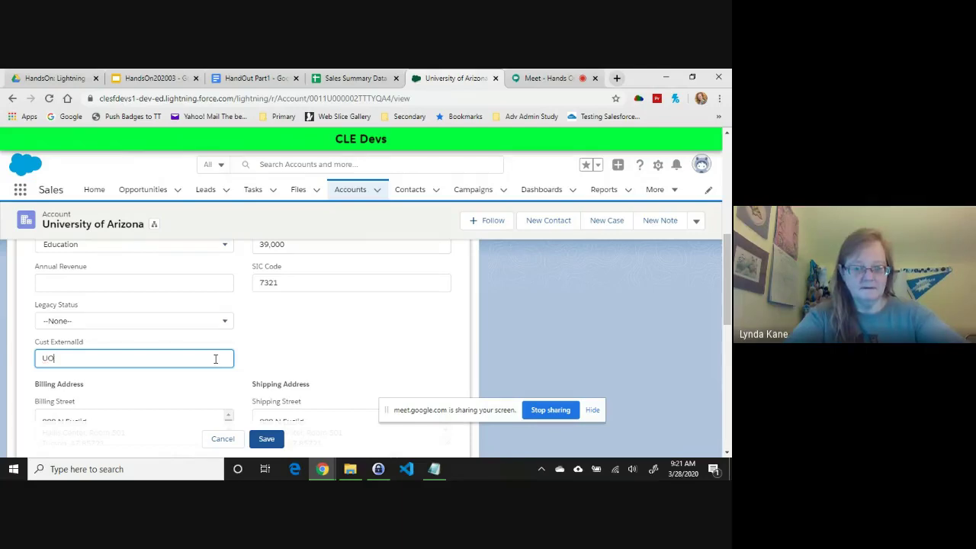
text(AZ)
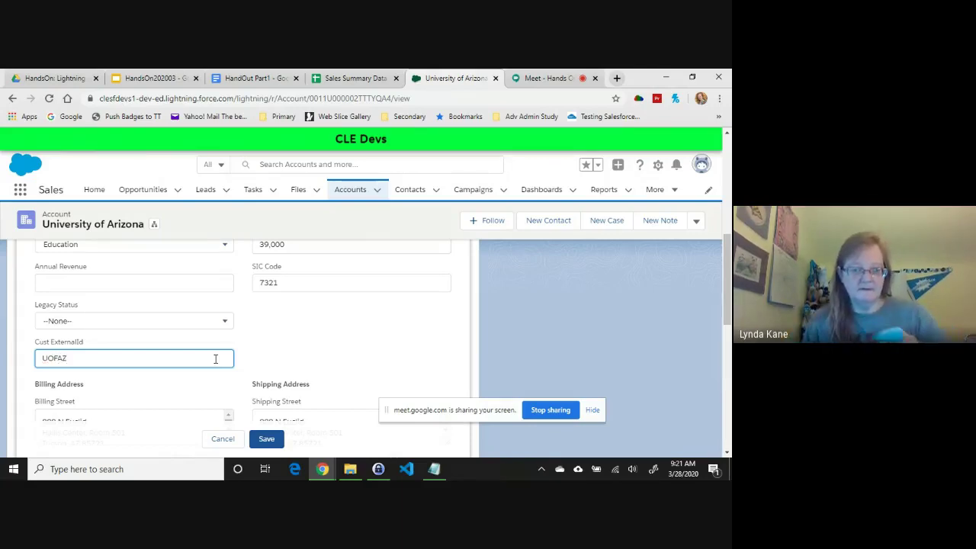
click(266, 441)
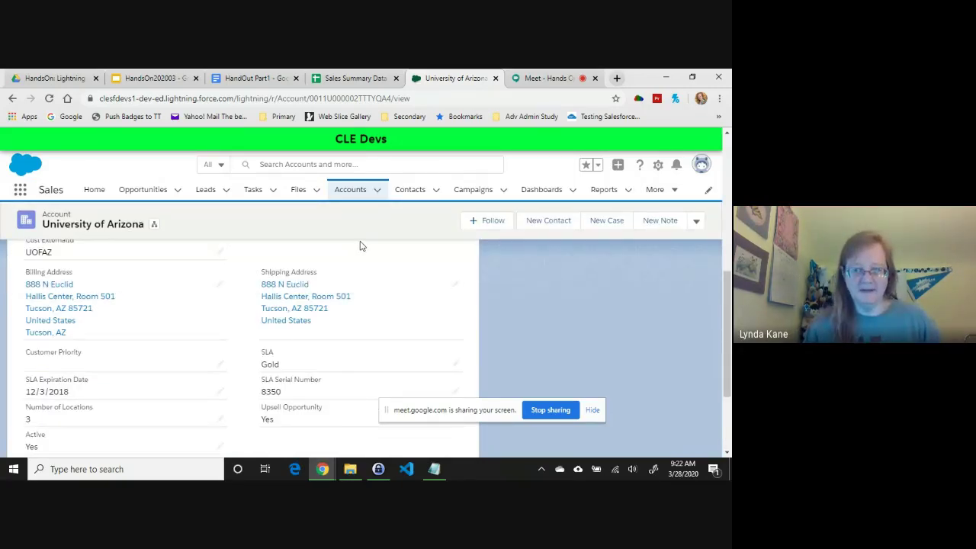
Review the columns of the Sales Summary Data spreadsheet from its header row and display the available download formats
click(355, 77)
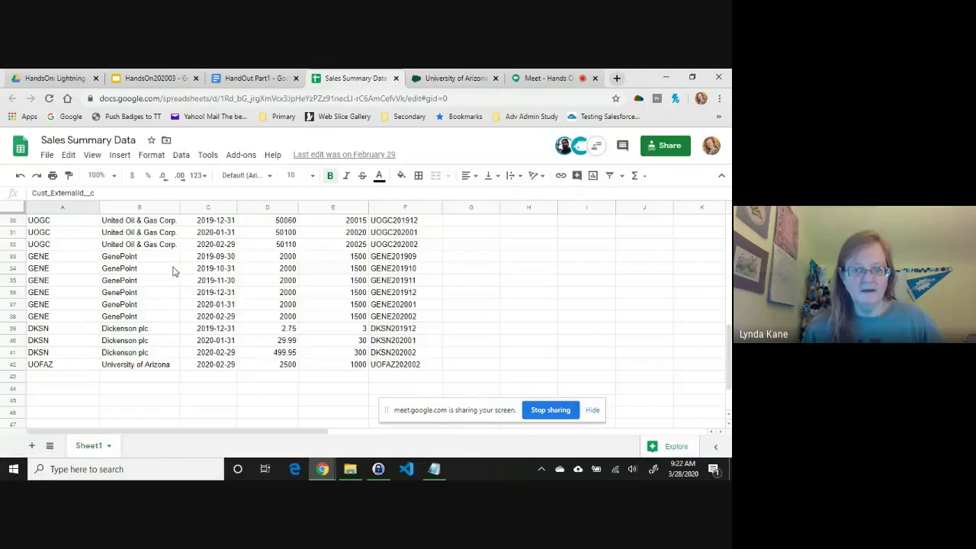
drag(730, 351, 731, 239)
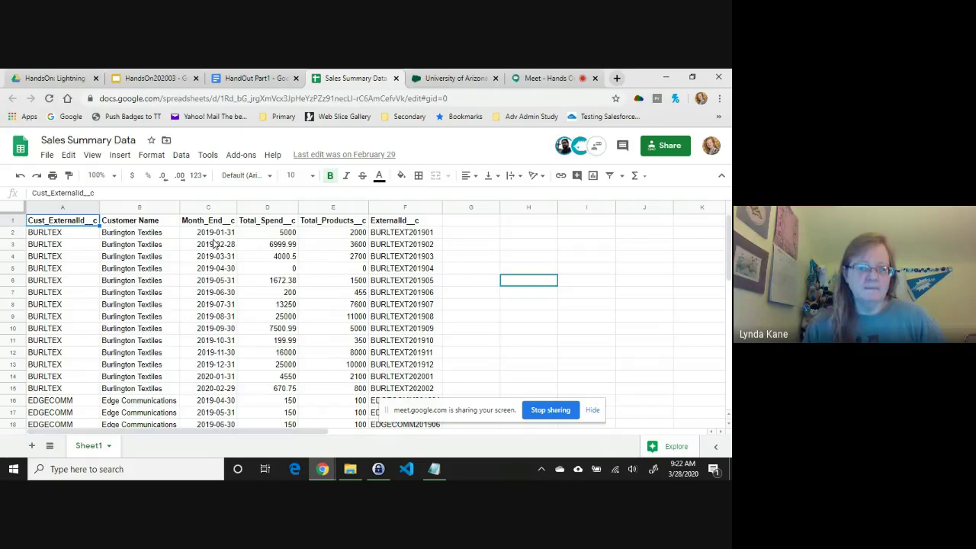
click(47, 156)
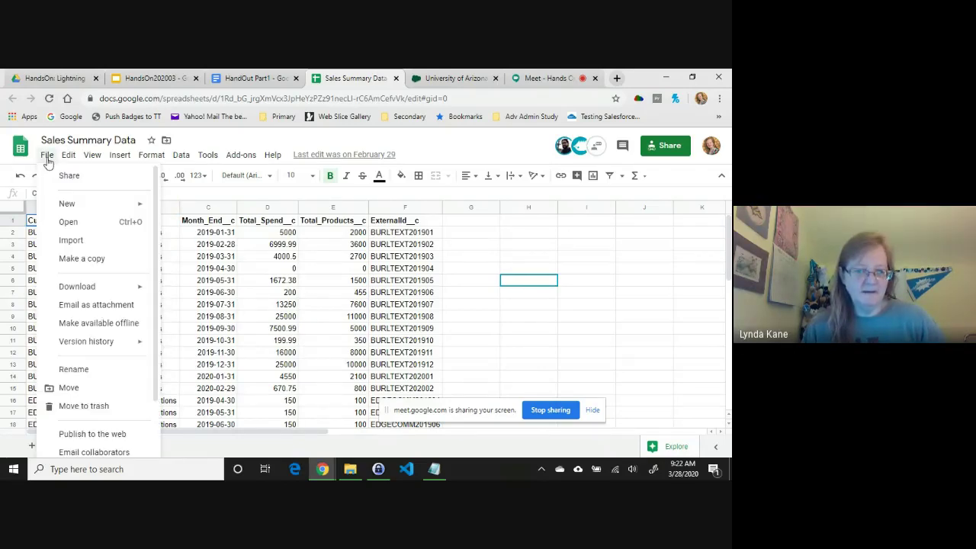
mouse_move(79, 288)
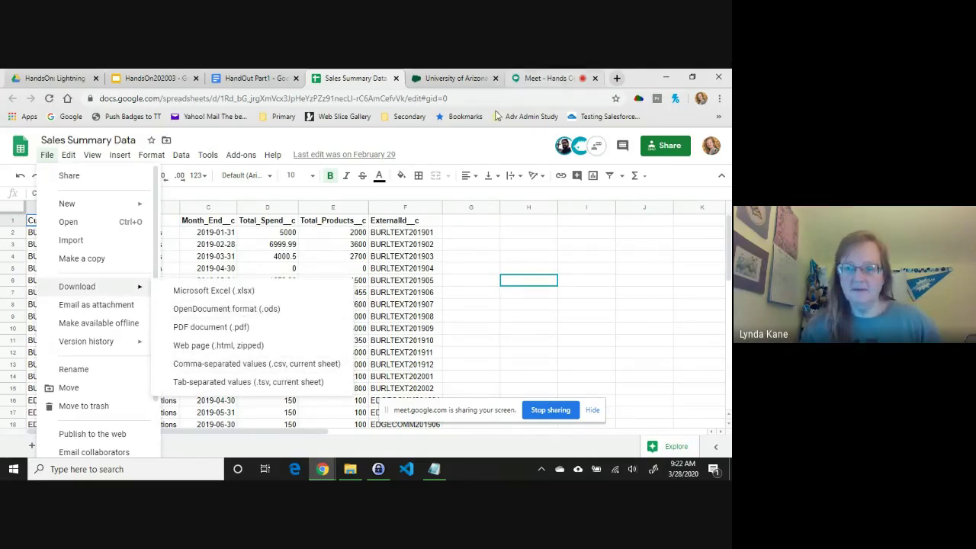
Open workbench.developerforce.com in a new browser tab and log in with Salesforce using the Production environment and API version 47.0
click(618, 78)
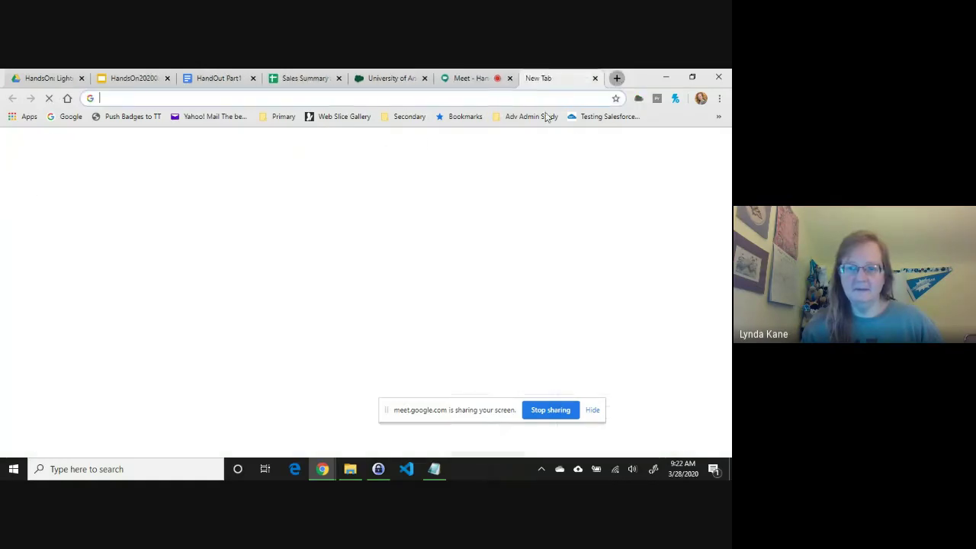
text(wo)
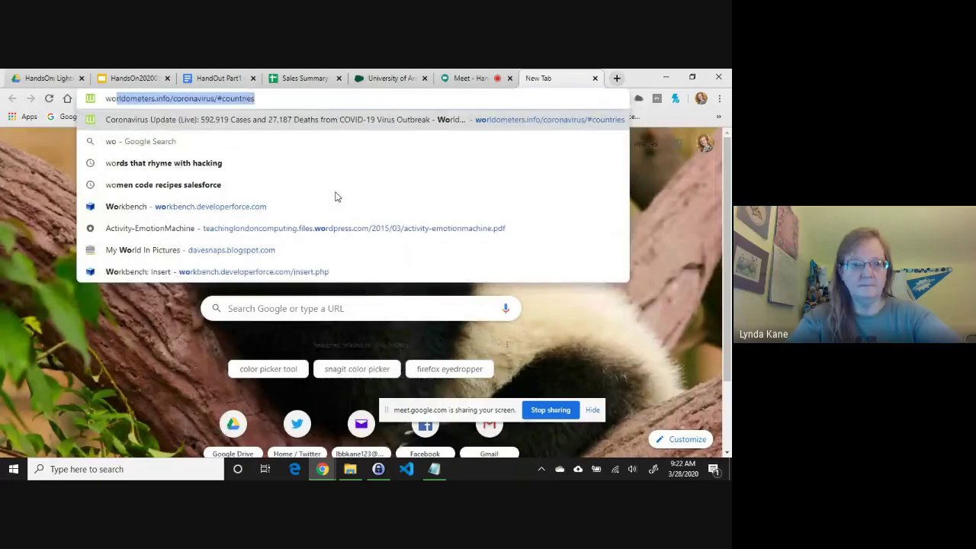
text(rk)
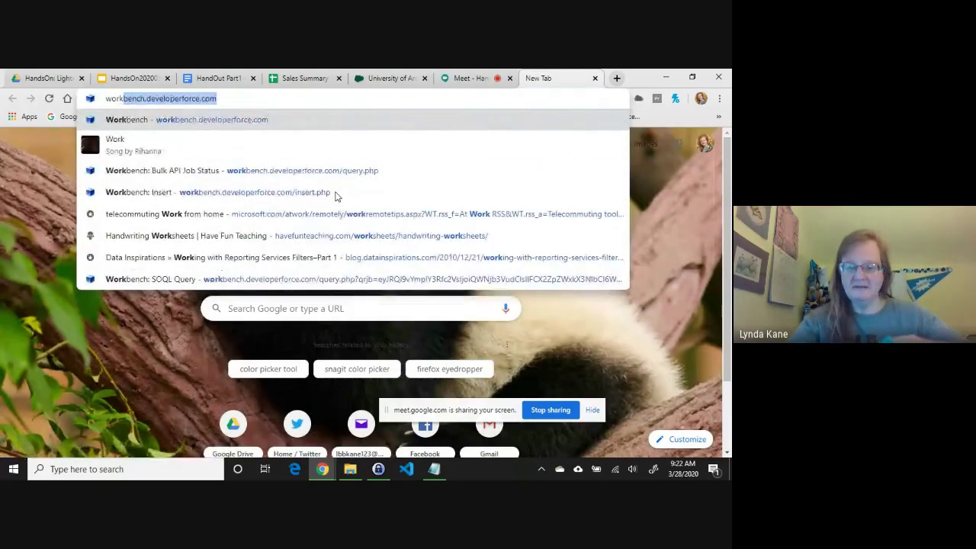
key(Return)
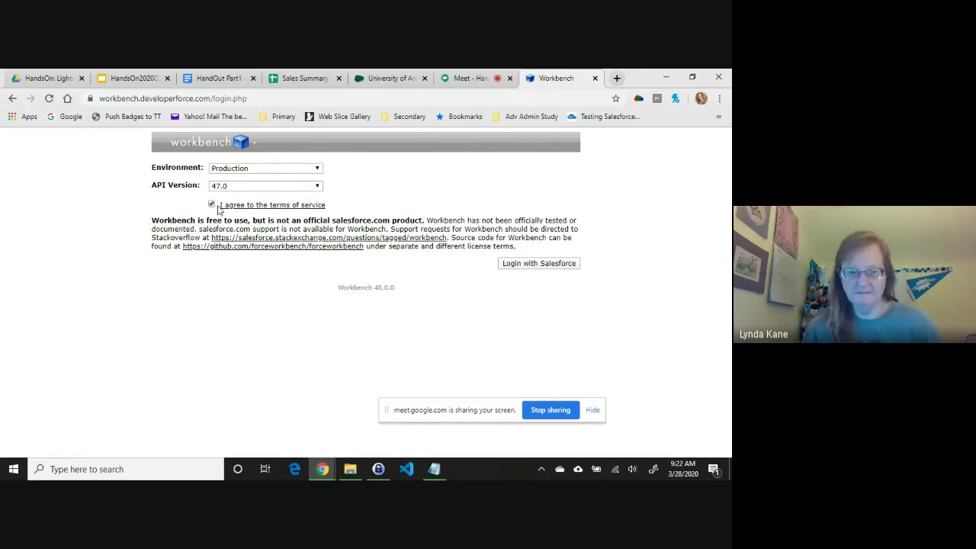
click(534, 267)
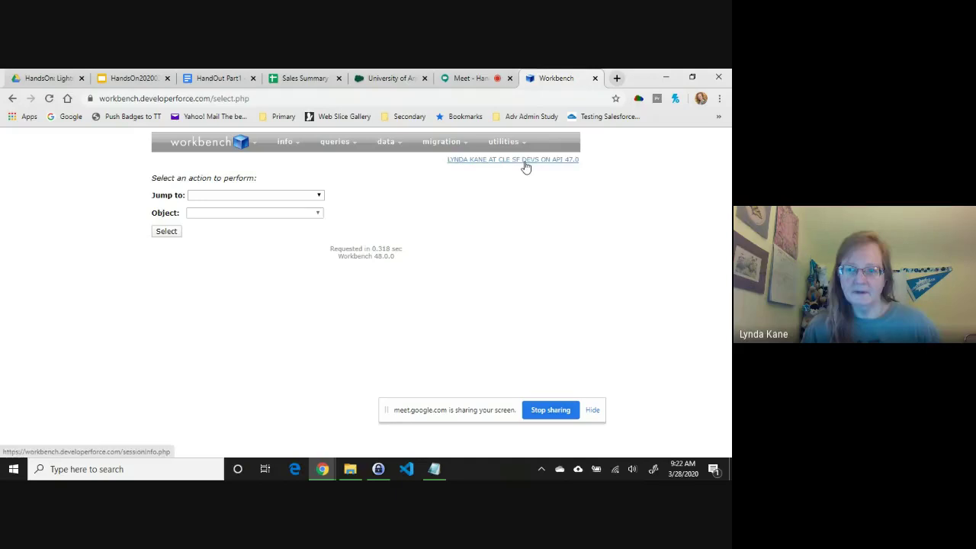
mouse_move(526, 166)
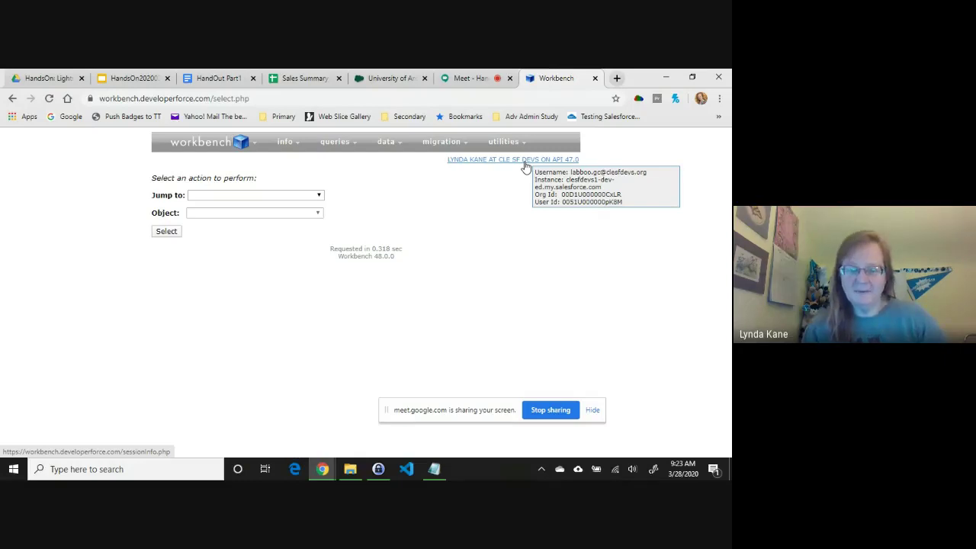
Start a data Insert in Workbench with Sales_Summary__c as the object type
mouse_move(397, 153)
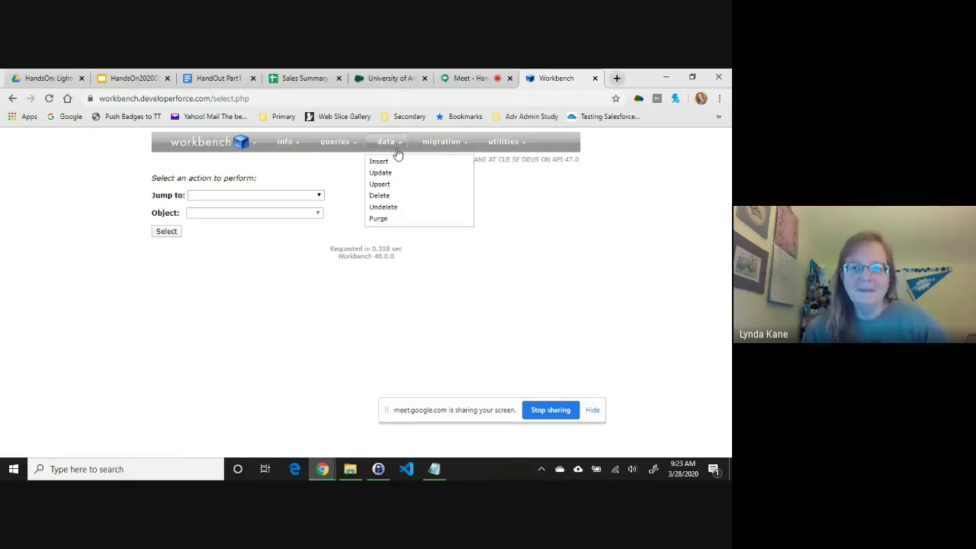
click(378, 162)
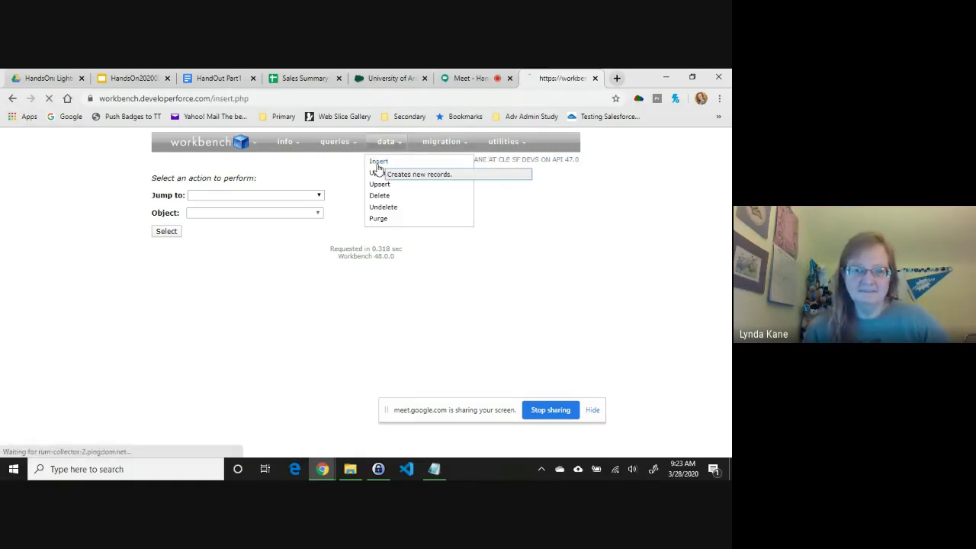
click(358, 248)
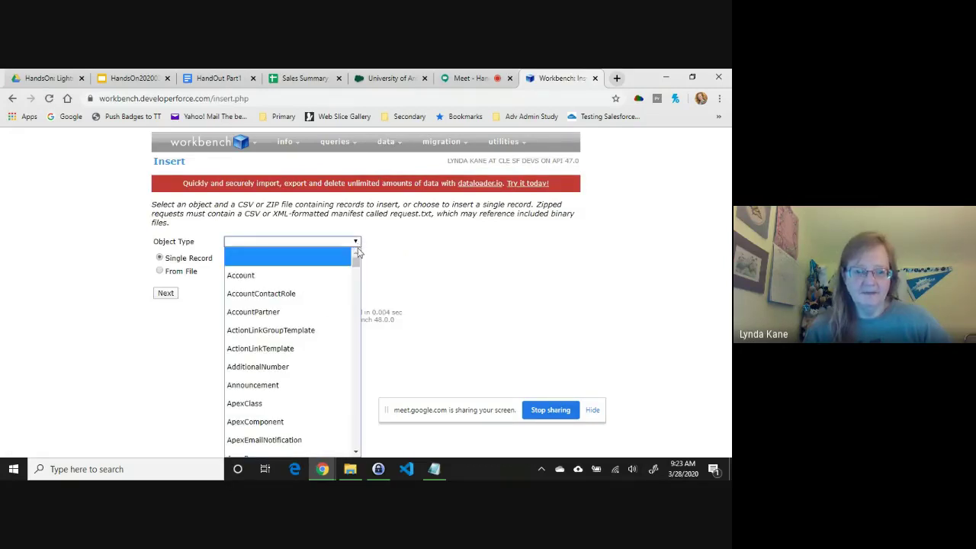
drag(356, 255, 364, 427)
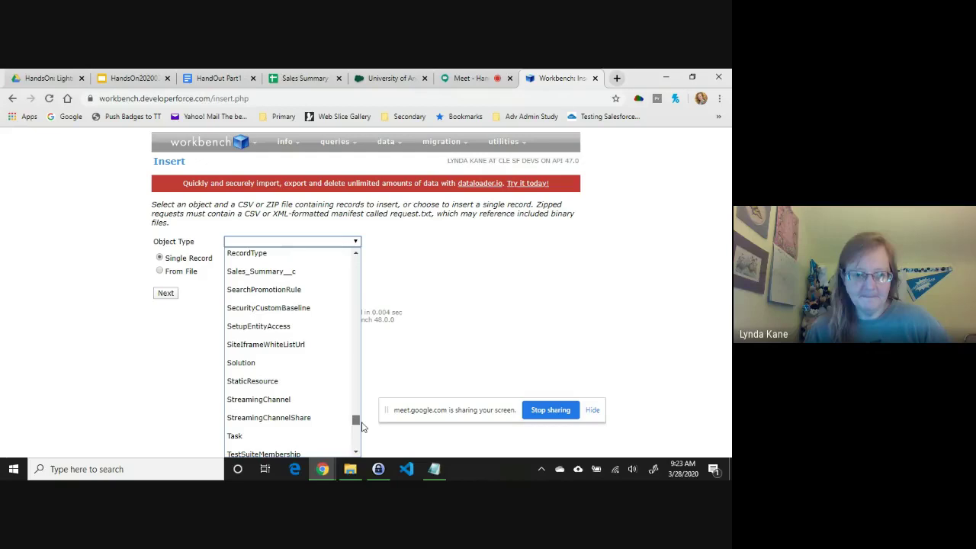
click(289, 272)
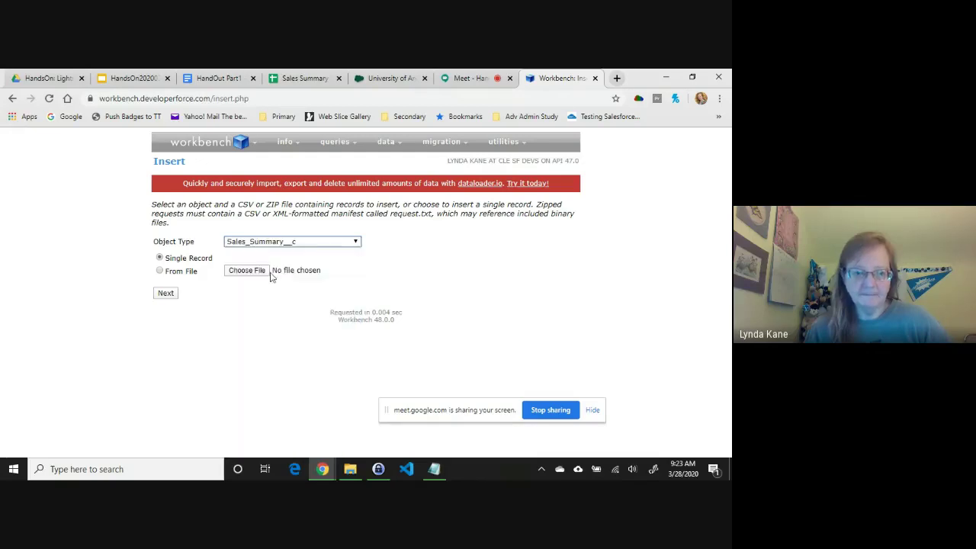
Choose to insert records from a file, upload Sales Summary Data - Sheet1.csv from Downloads, and continue to the field mapping
click(160, 272)
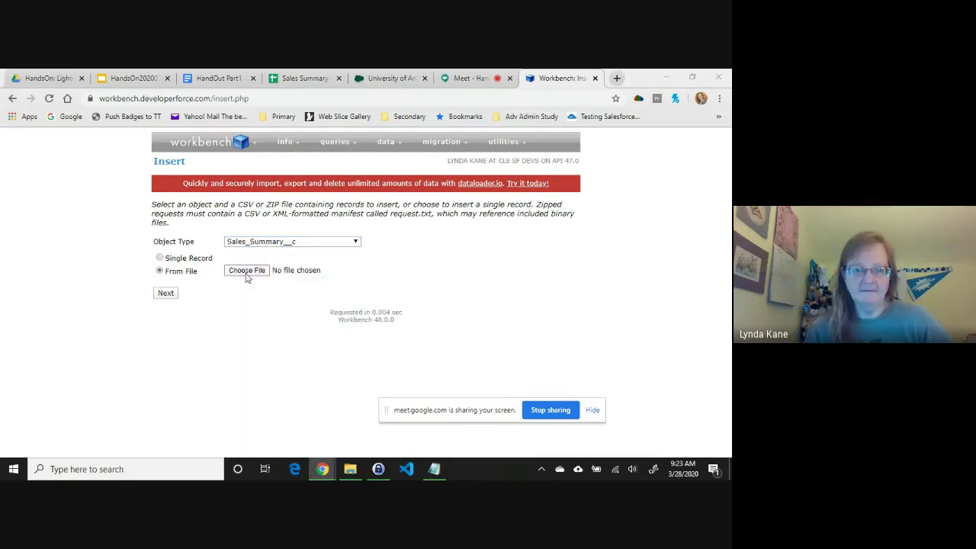
click(246, 272)
click(131, 176)
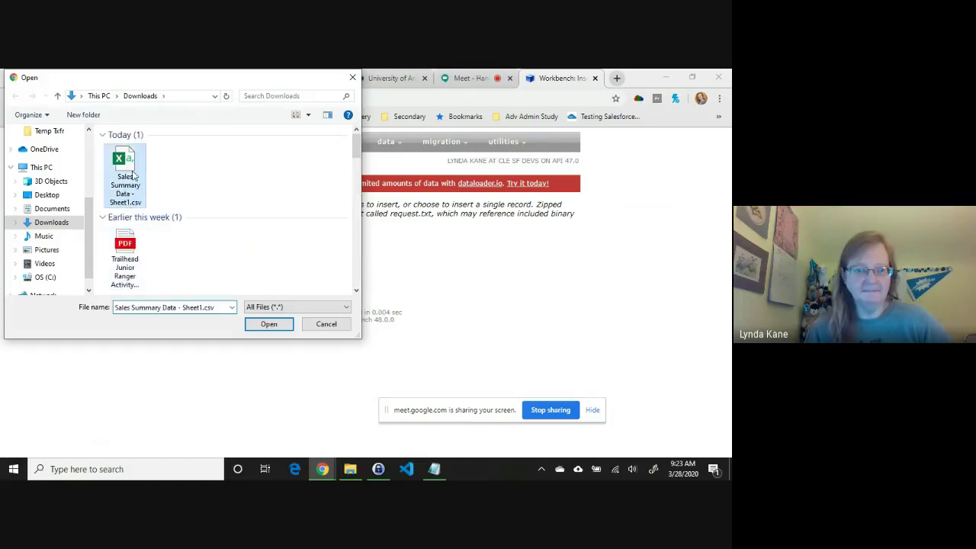
click(287, 327)
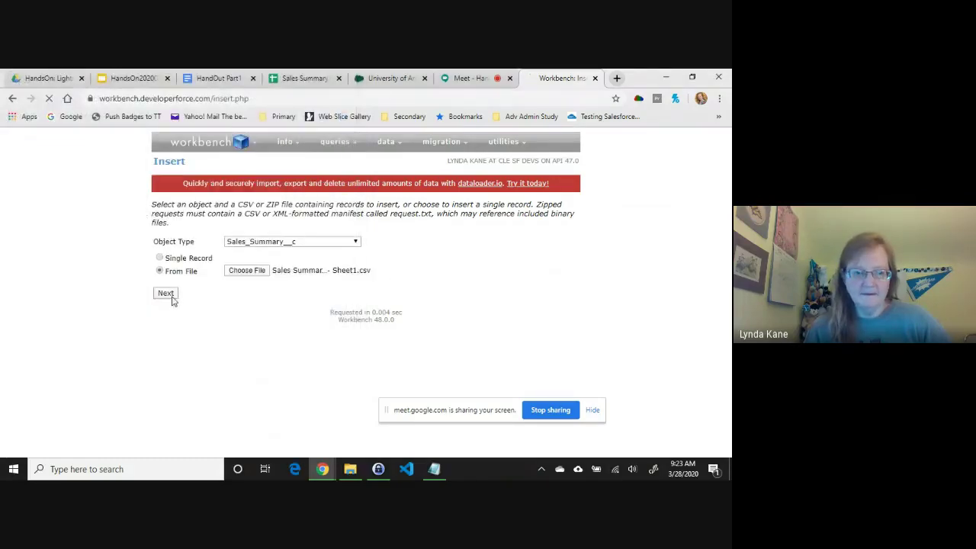
click(171, 298)
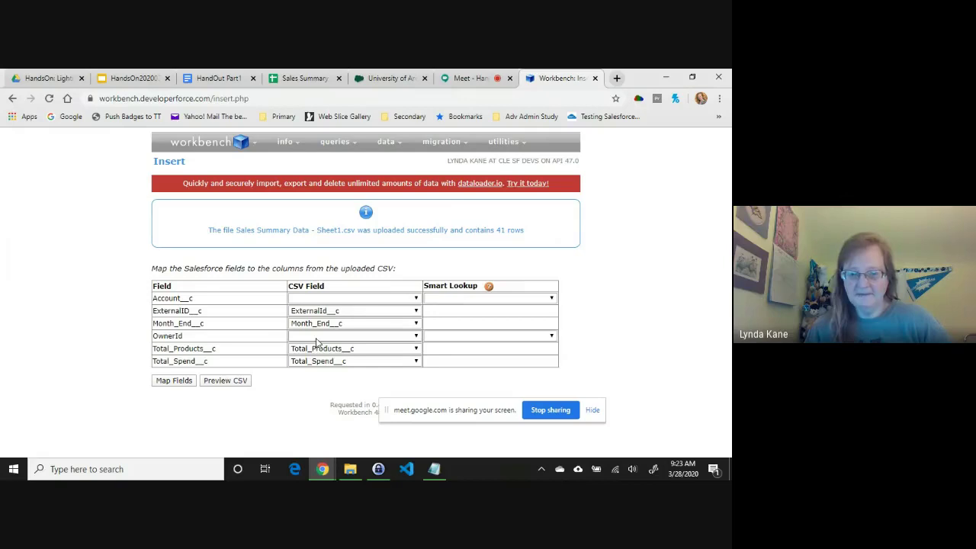
Map the Account__c field to the CSV field Cust_ExternalId__c with Account.Cust_ExternalId__c as its Smart Lookup
click(416, 300)
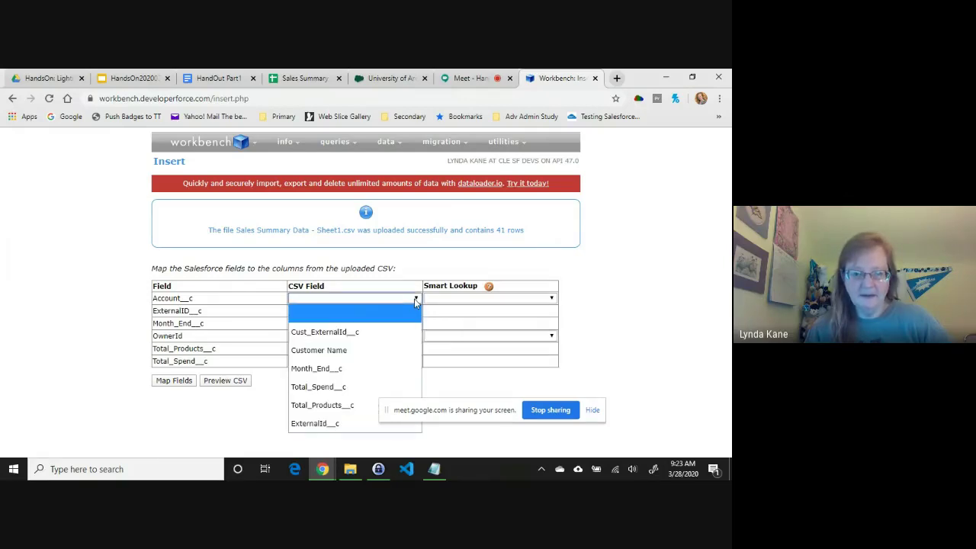
click(348, 332)
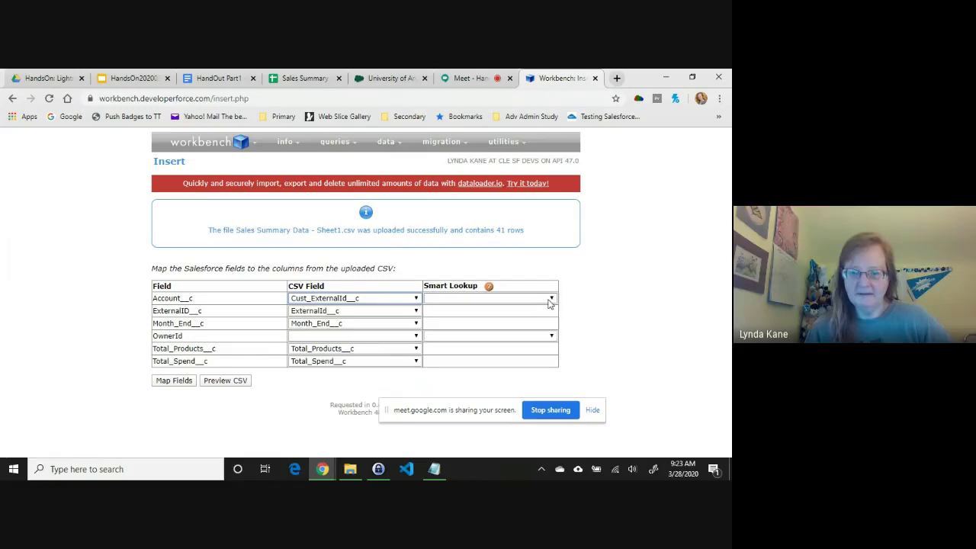
click(549, 299)
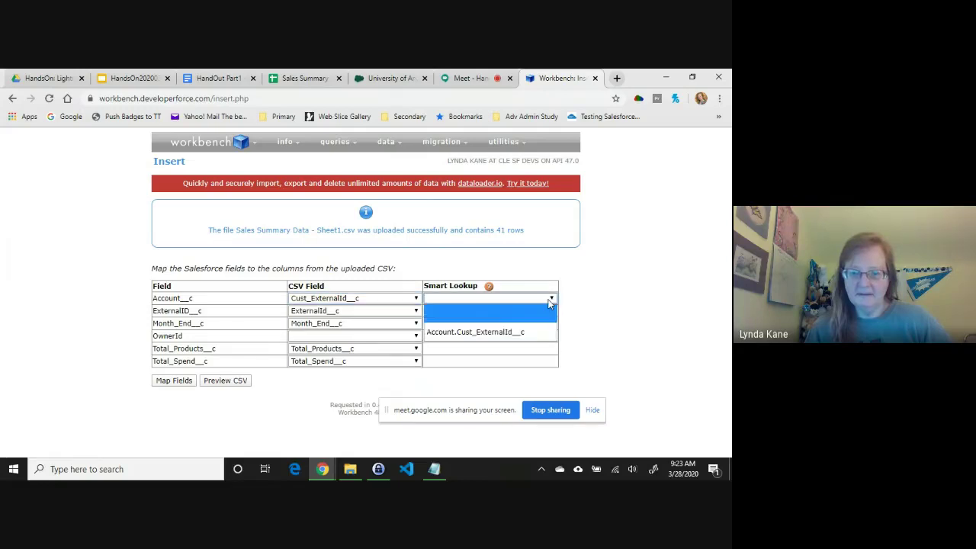
click(507, 332)
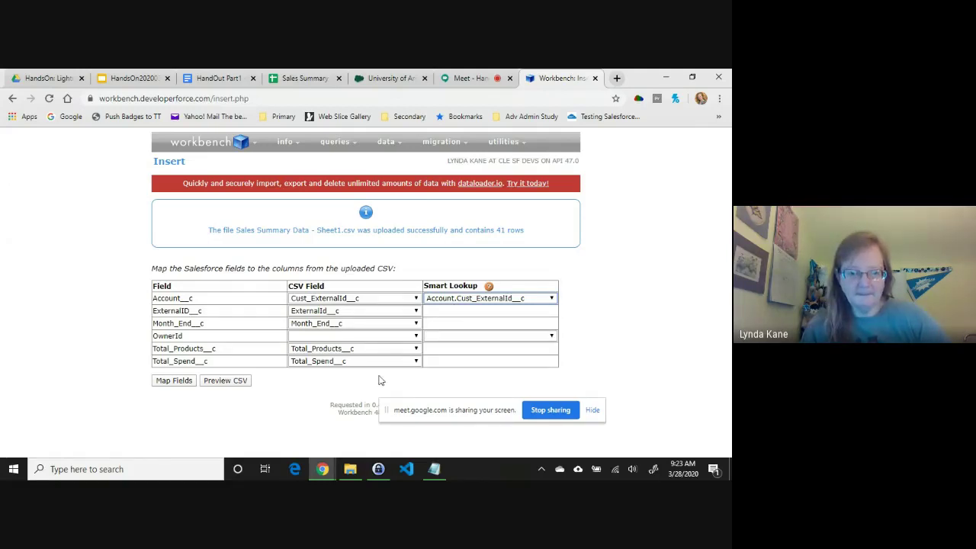
Apply the field mappings and confirm the insert of the uploaded CSV records into Sales_Summary__c
click(171, 384)
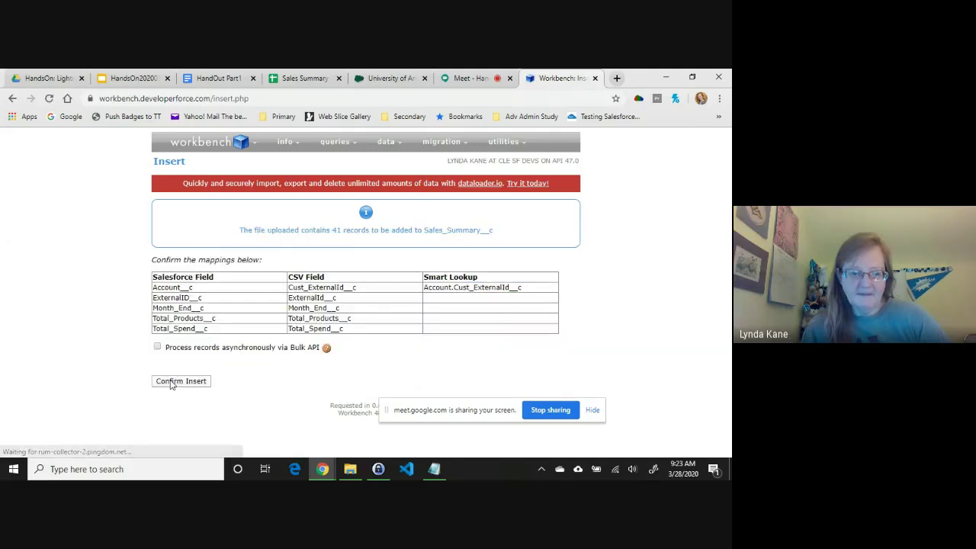
click(181, 381)
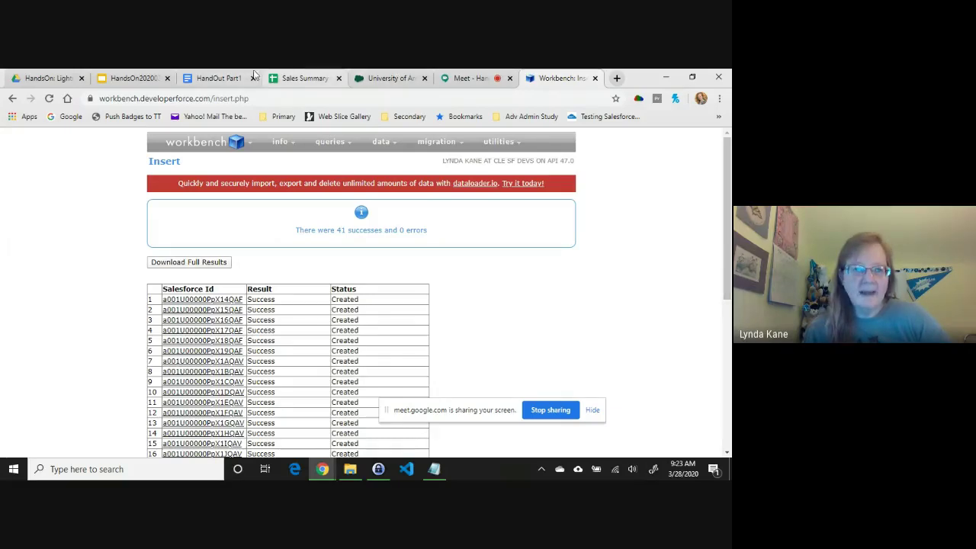
Switch to Salesforce, reload the University of Arizona account, and open the Sales Summary record in its related list
click(378, 79)
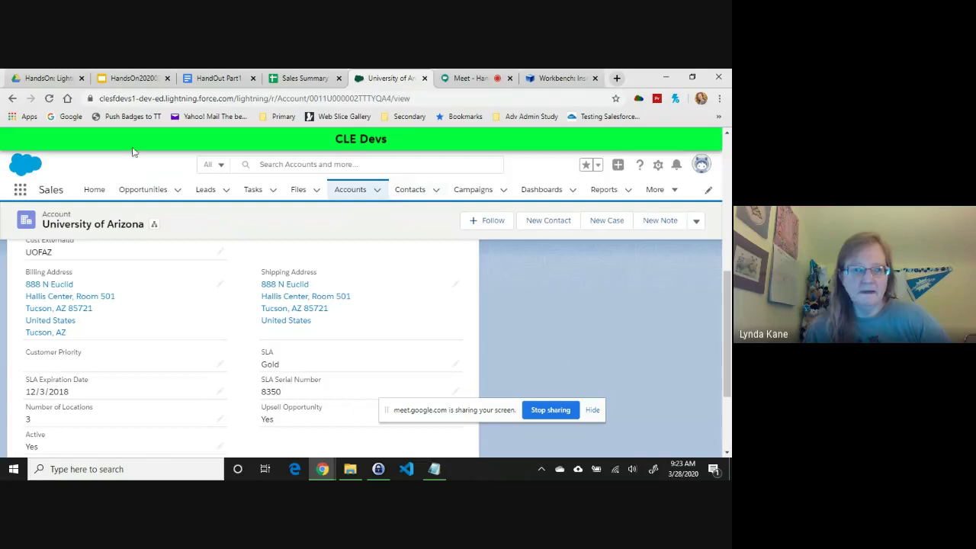
click(48, 99)
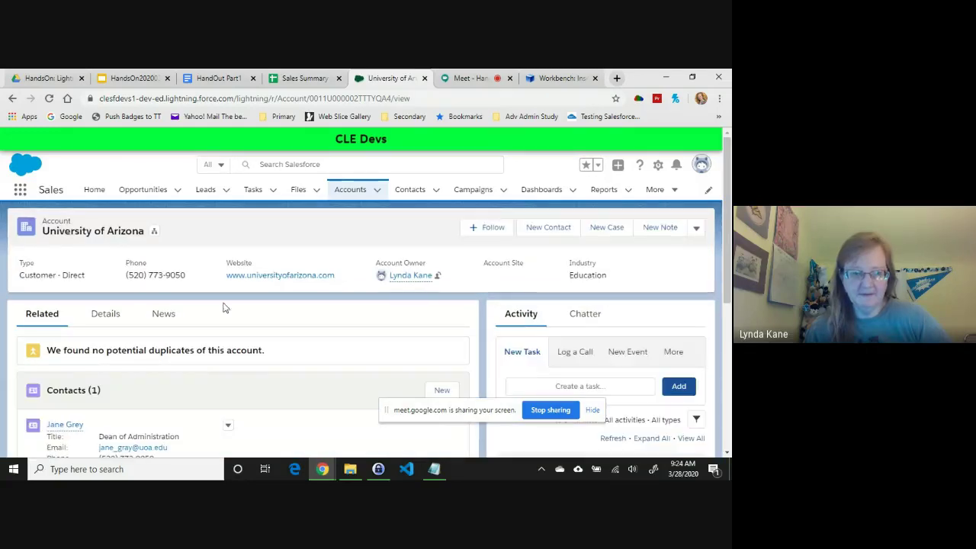
drag(727, 233, 729, 343)
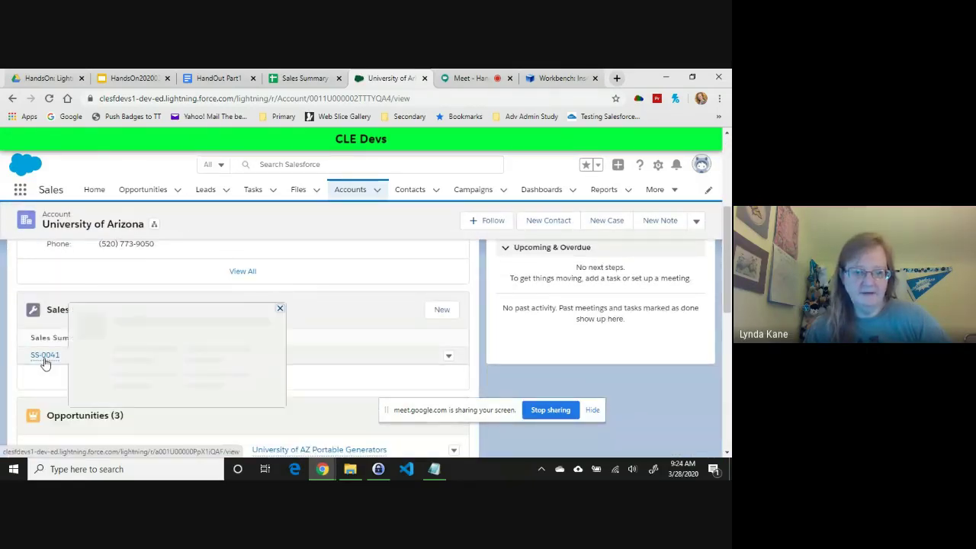
click(45, 357)
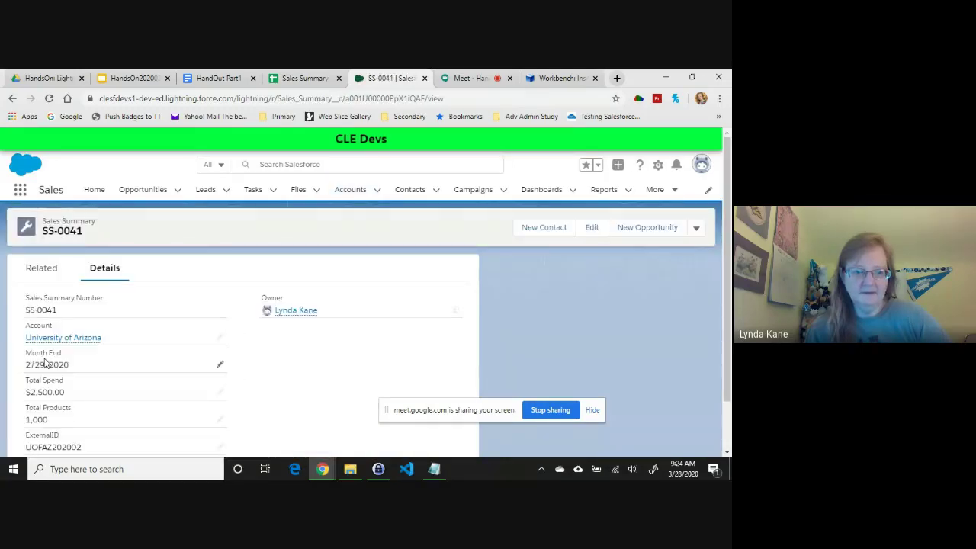